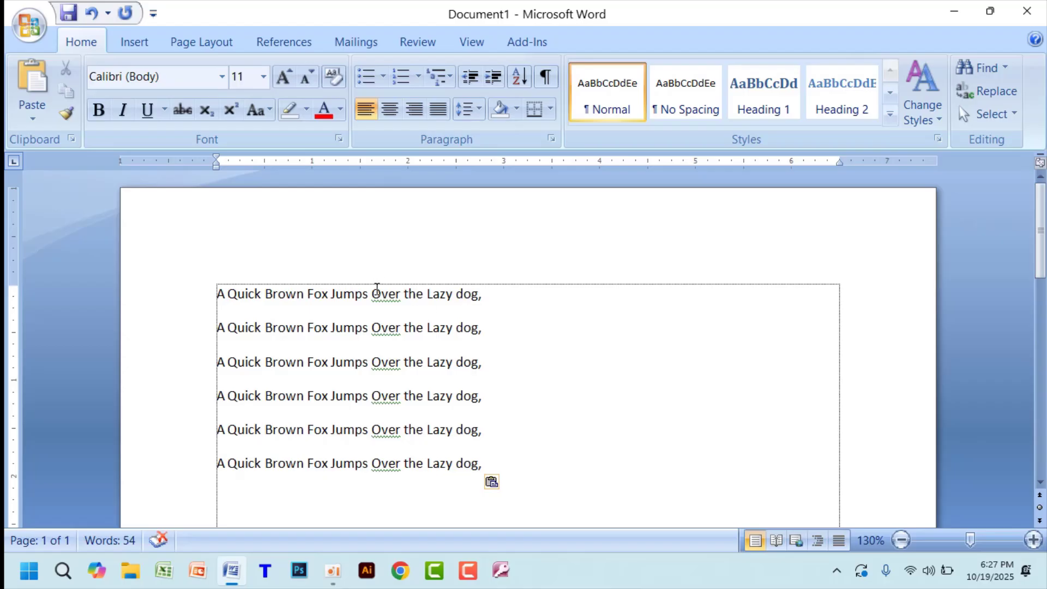
- Place the cursor inside "Jumps" in the first line, open the On-Screen Keyboard and move it below the second text line
click(345, 295)
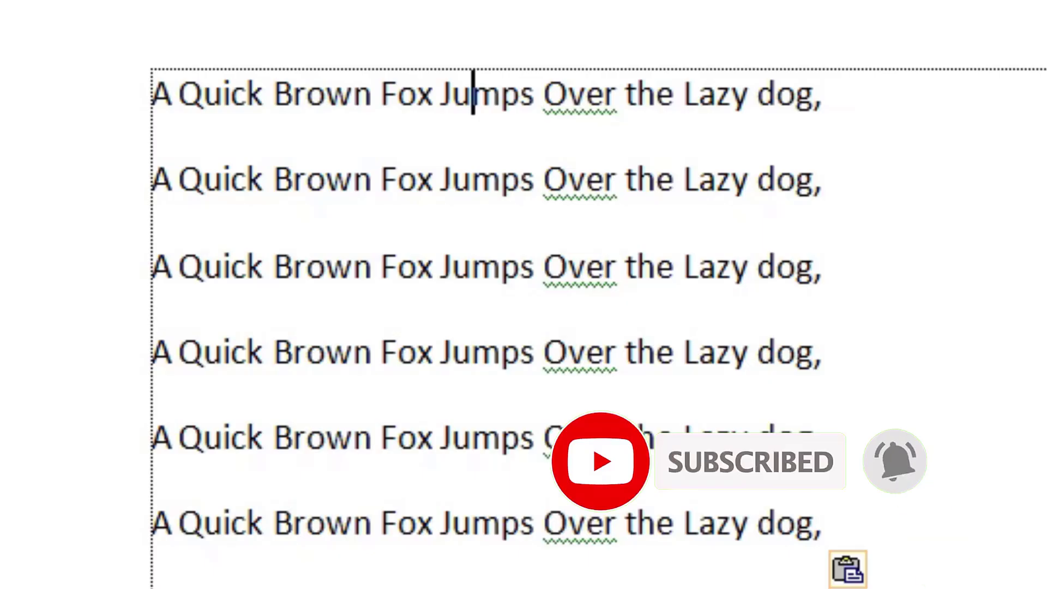
key(super+r)
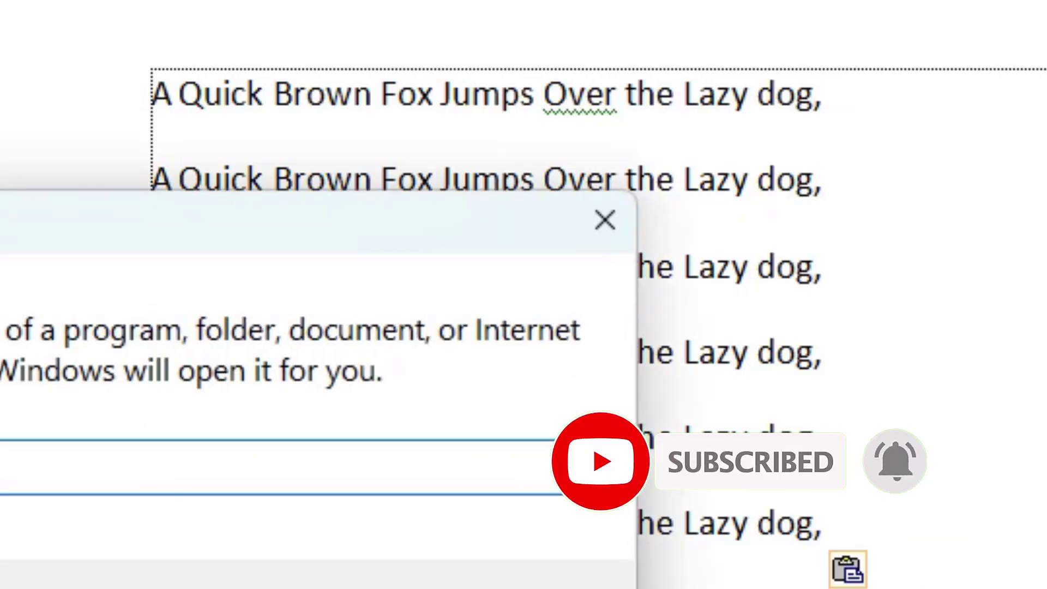
key(Escape)
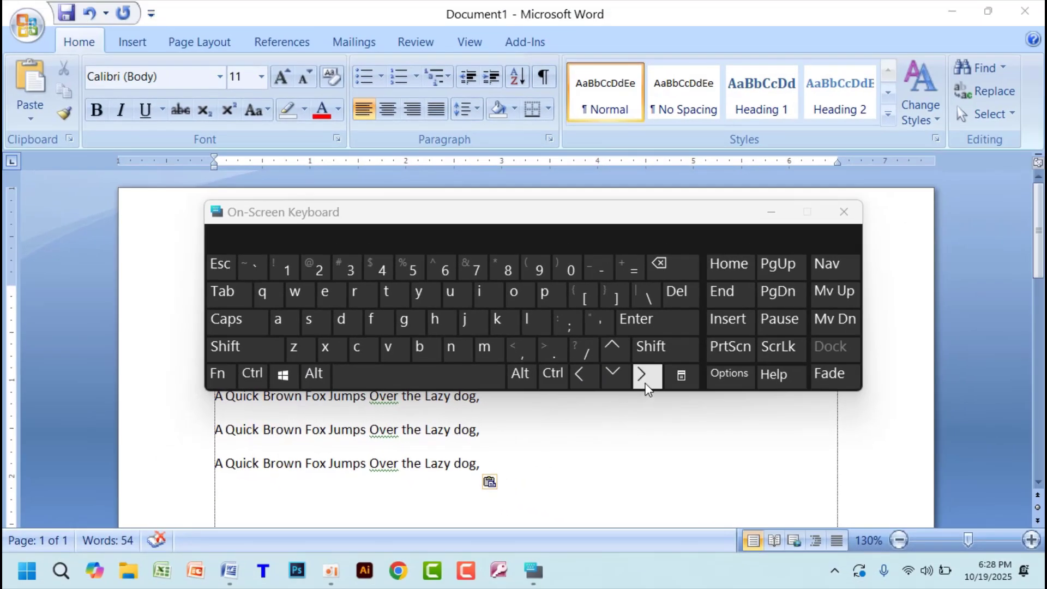
drag(680, 216, 683, 360)
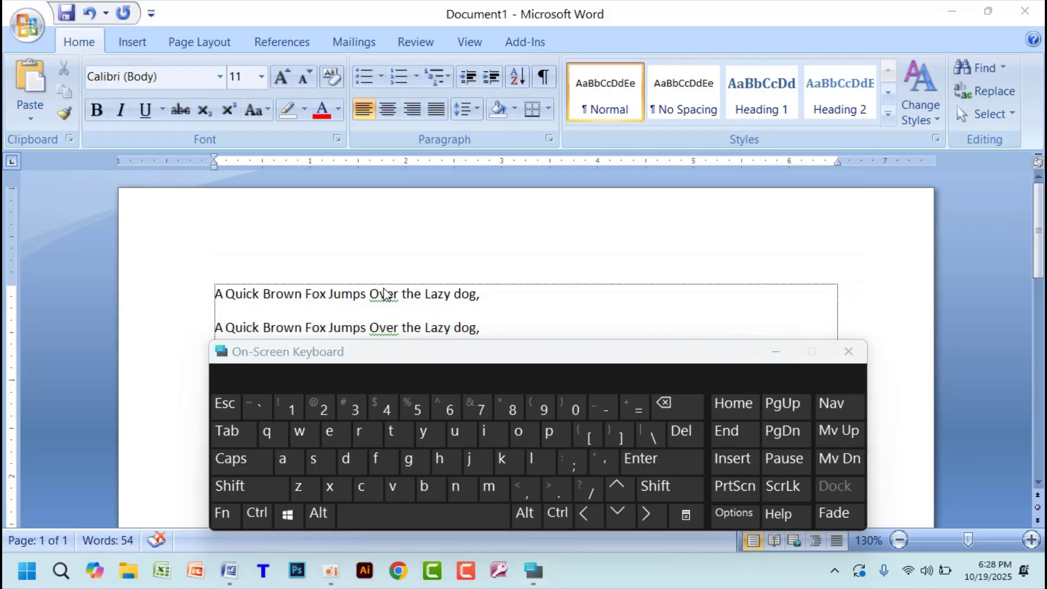
- Move the text cursor by single characters and lines using the arrow keys of the On-Screen Keyboard
click(647, 514)
click(649, 515)
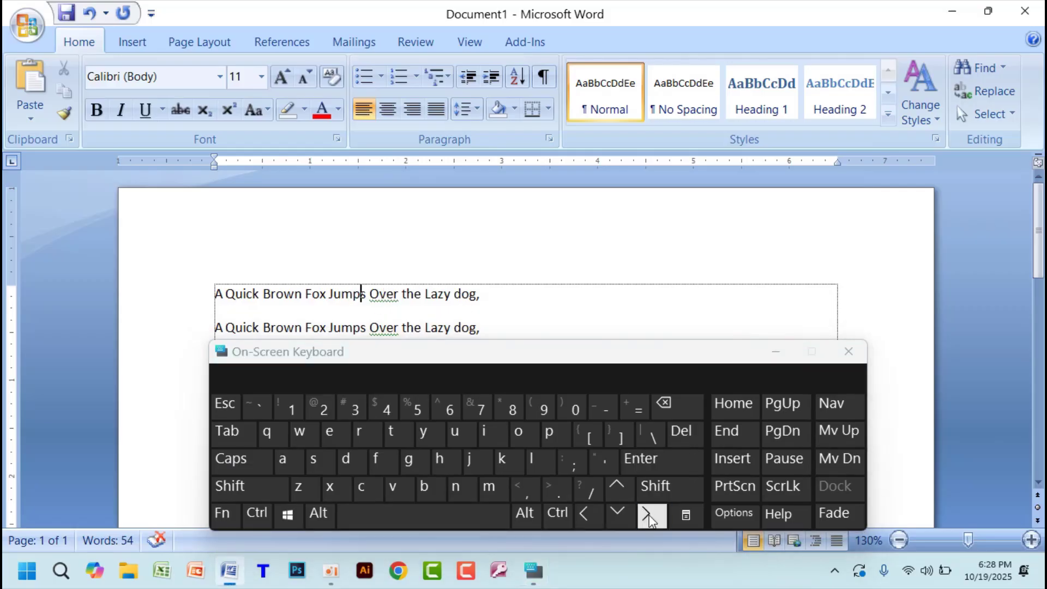
click(649, 517)
click(591, 517)
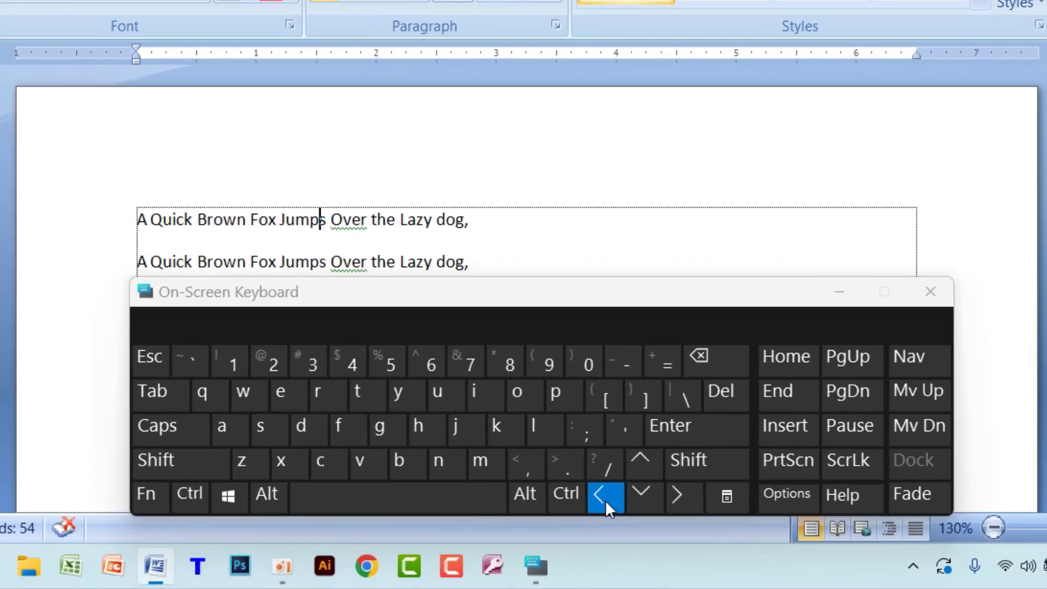
click(605, 499)
click(605, 499)
click(641, 498)
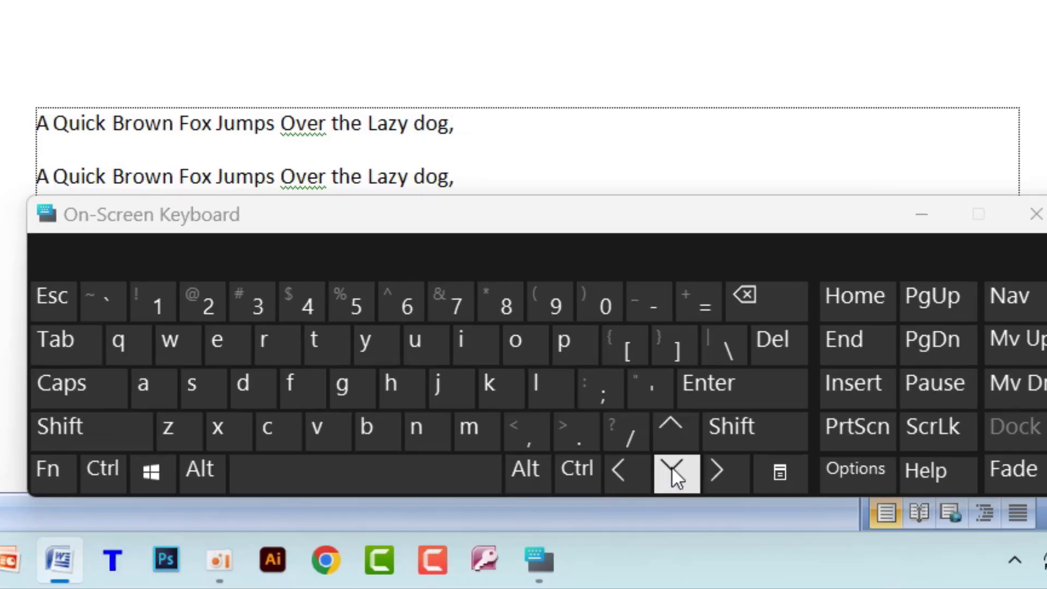
click(672, 440)
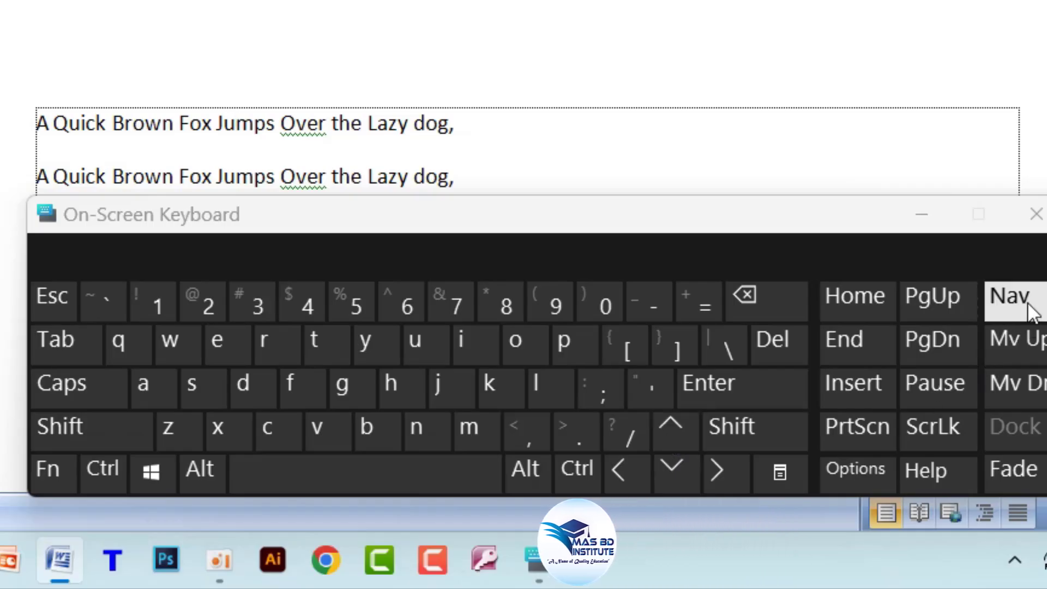
- Page up and down through the document using the On-Screen Keyboard
click(948, 308)
click(945, 339)
click(944, 344)
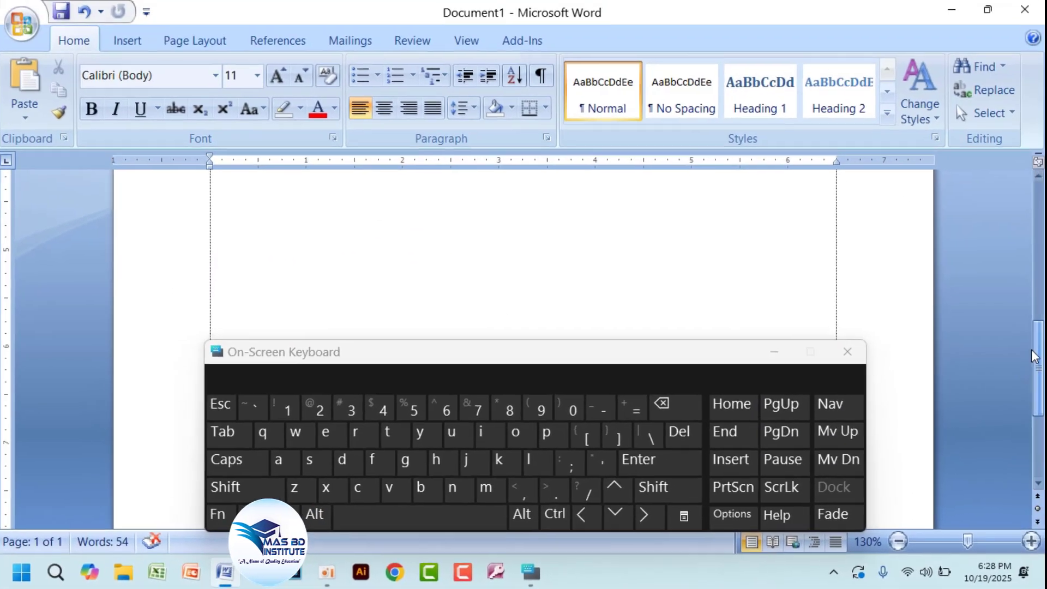
click(782, 432)
click(781, 432)
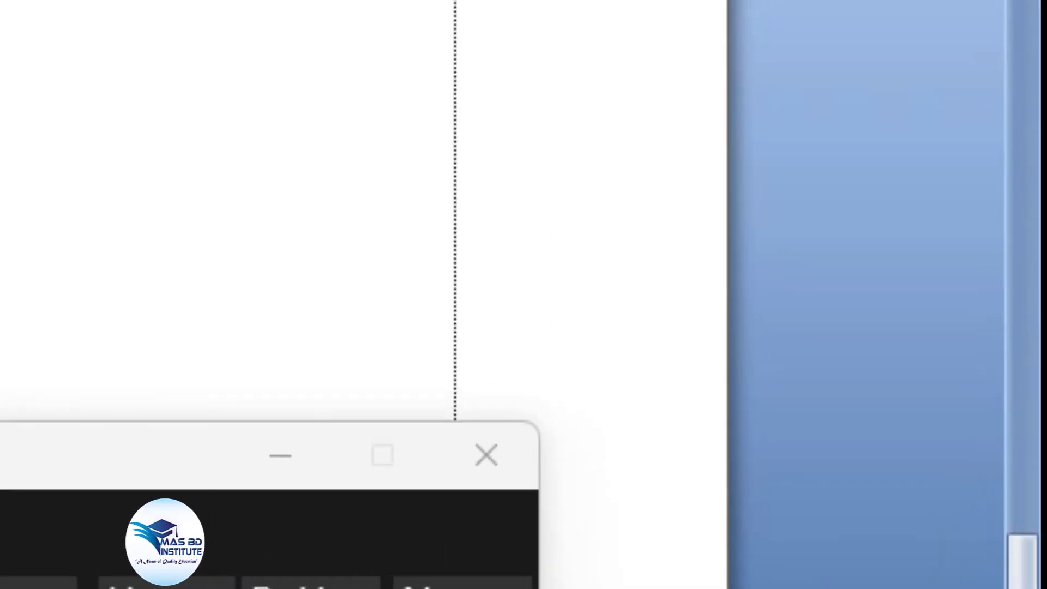
click(311, 584)
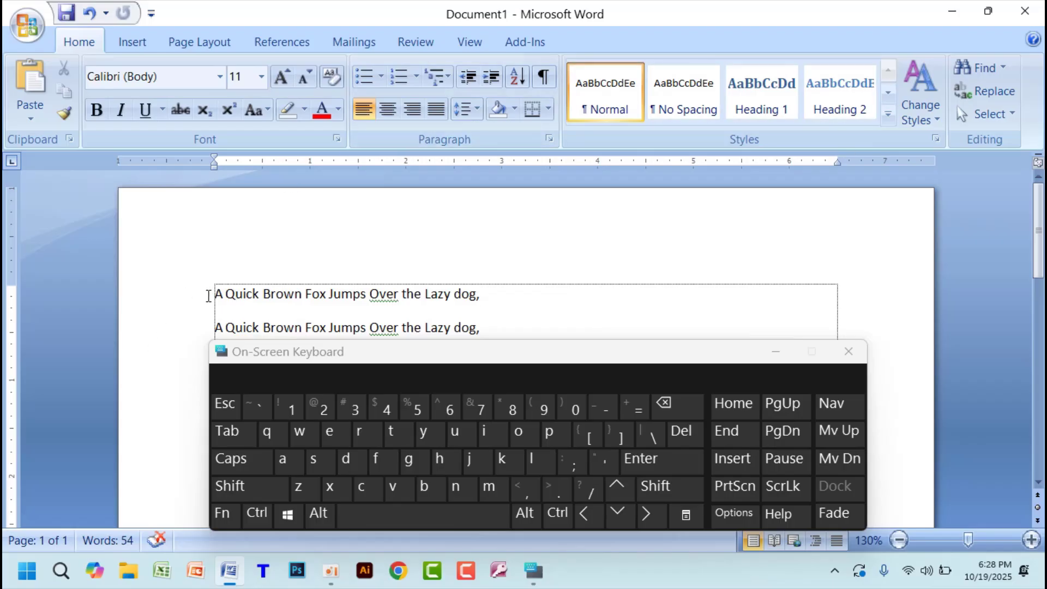
- Select all the text in the document and increase its font size to 15
key(Home)
key(ctrl+a)
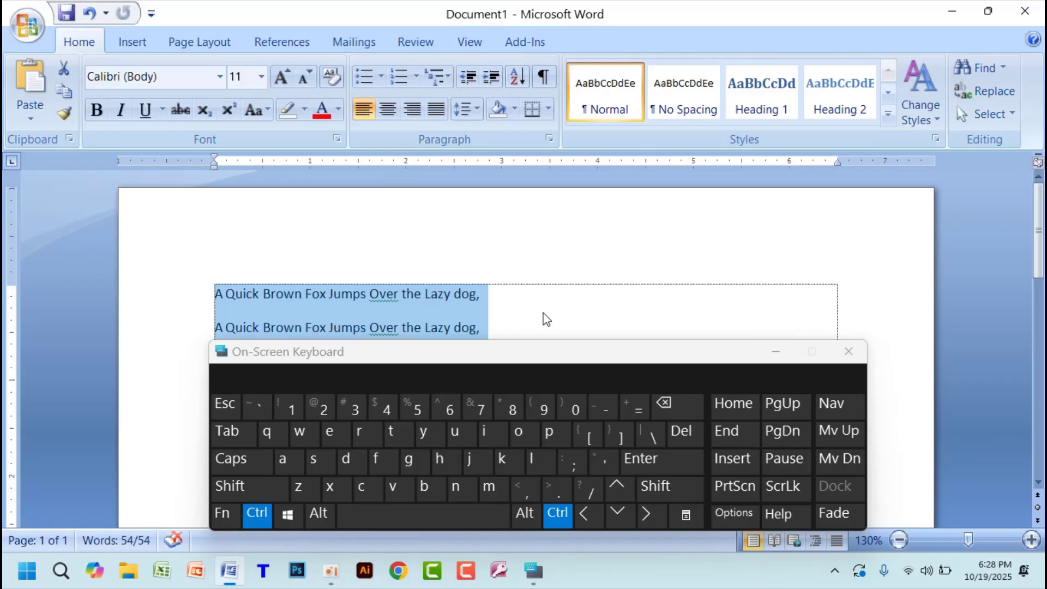
key(ctrl+bracketright)
key(ctrl+bracketright)
key(ctrl+bracketright)
key(ctrl+bracketright)
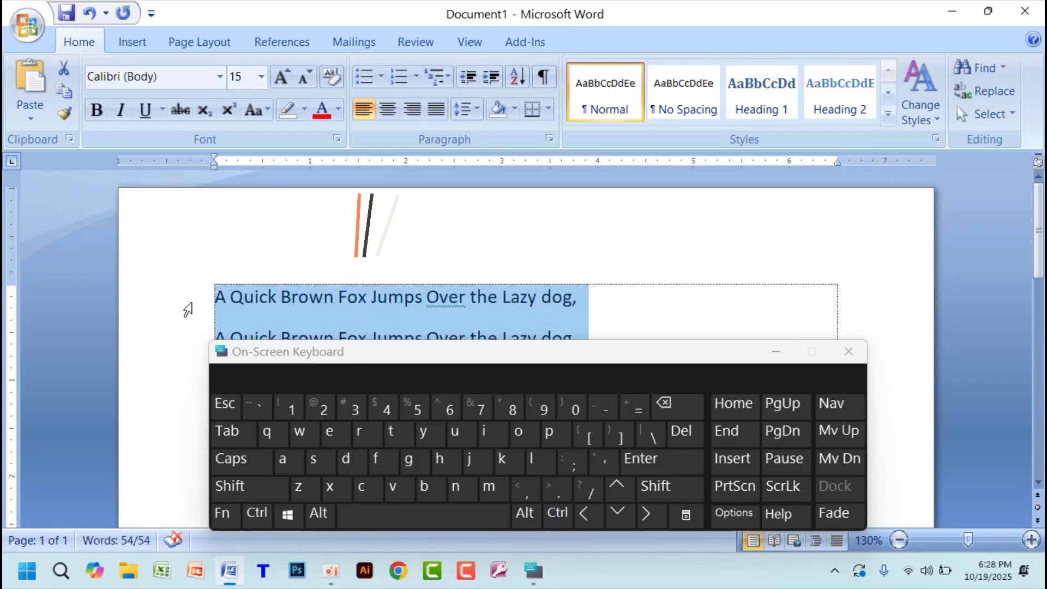
- Move the cursor from the start to the end of the first line and minimize the On-Screen Keyboard
click(214, 299)
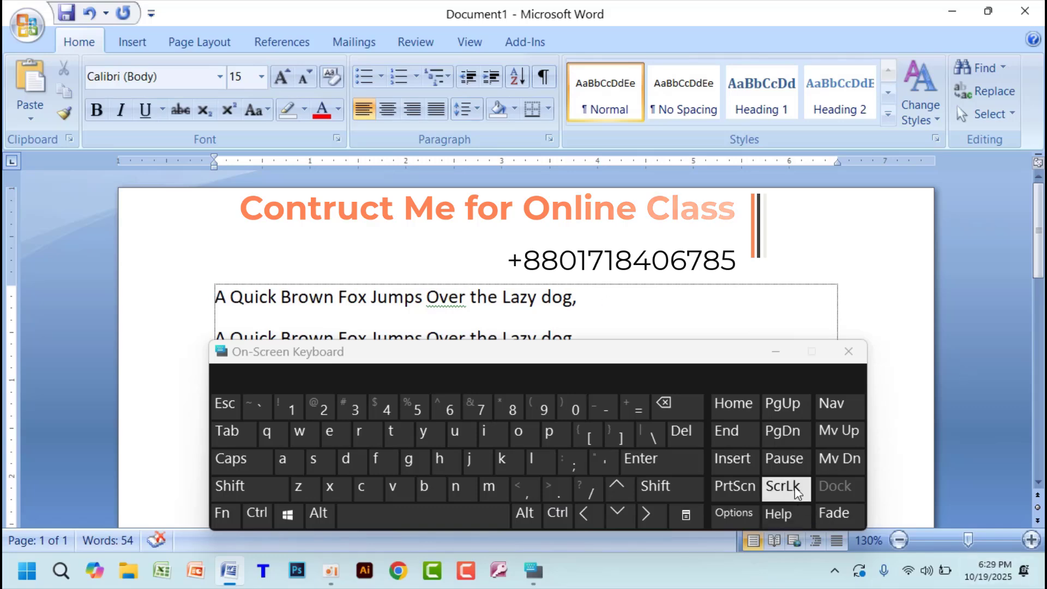
click(736, 433)
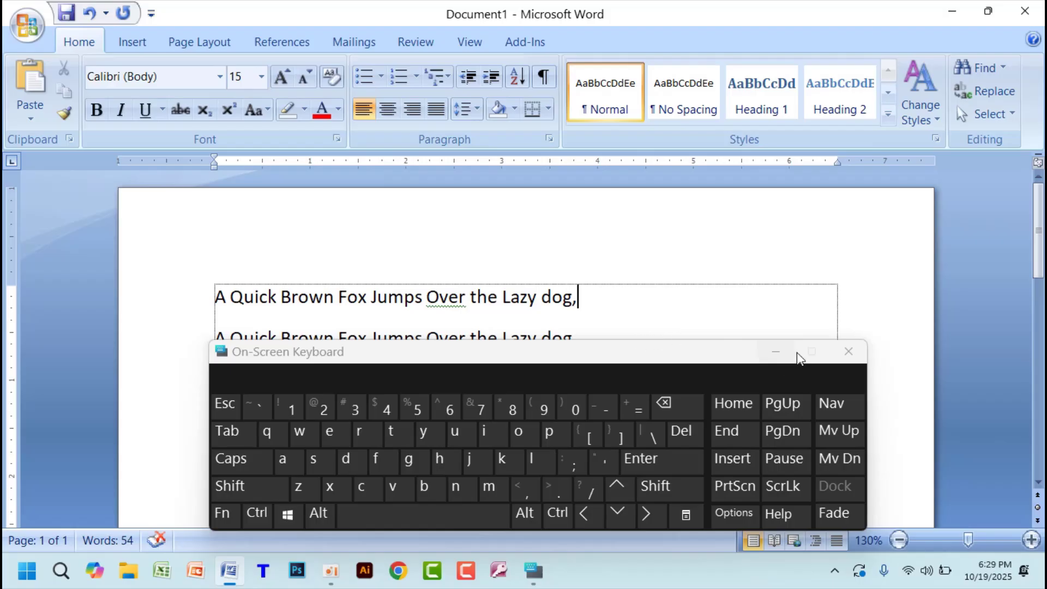
click(776, 351)
- Copy all the text and paste it repeatedly until the document spans 30 pages
key(ctrl+a)
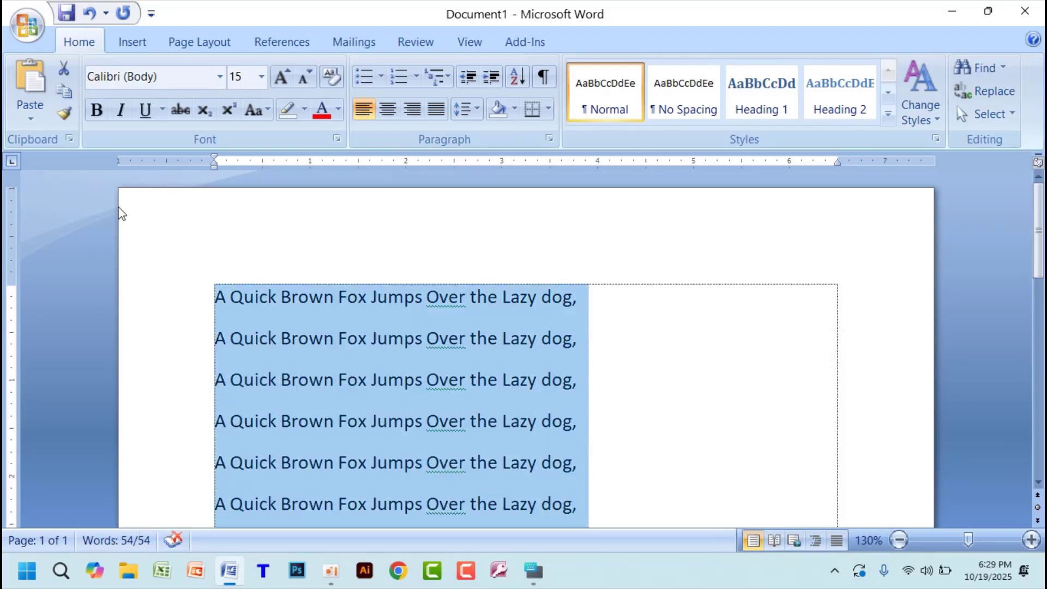
key(ctrl+v)
key(ctrl+v)
key(ctrl+v)
key(ctrl+v)
key(ctrl+v)
key(ctrl+v)
key(ctrl+v)
key(ctrl+v)
key(ctrl+v)
key(ctrl+v)
key(ctrl+v)
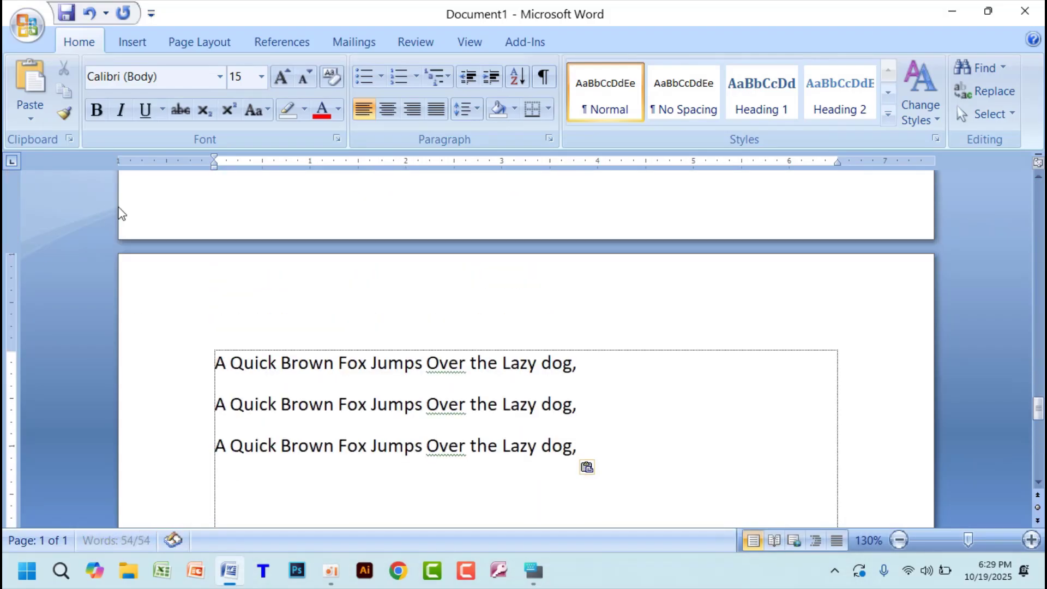
key(ctrl+v)
key(ctrl+v)
key(ctrl+v)
key(ctrl+v)
key(ctrl+v)
key(ctrl+v)
key(ctrl+a)
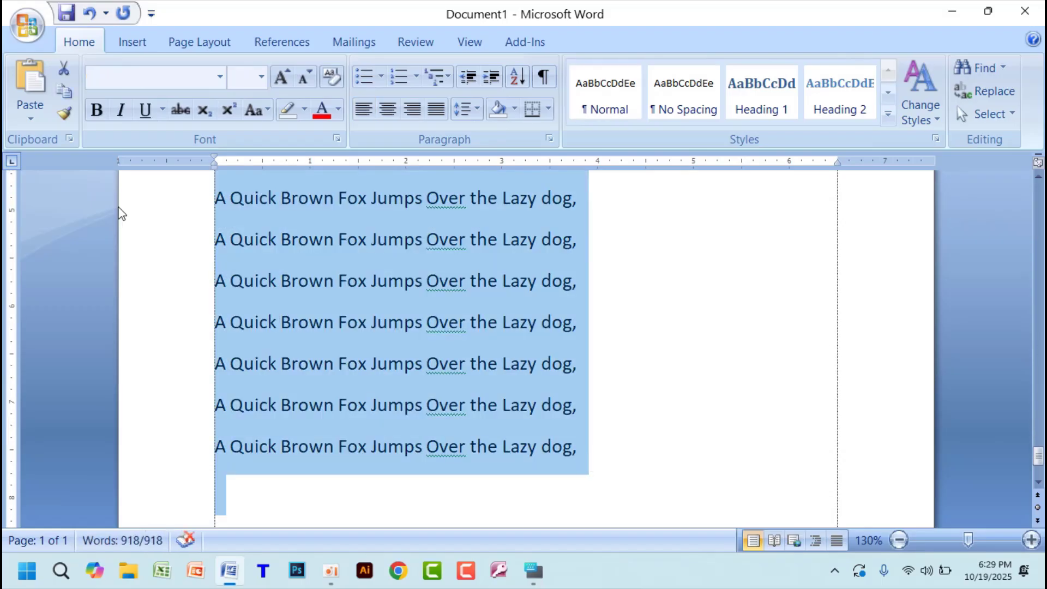
text(A Quick Brown Fox Jumps Over the Lazy dog, A Quick Brown Fox Jumps Over the Lazy dog, A Quick Brown Fox Jumps Over the Lazy dog, A Quick Brown Fox Jumps Over the Lazy dog, A Quick Brown Fox Jumps Over the Lazy dog, A Quick Brown Fox Jumps Over the Lazy dog,)
text(v)
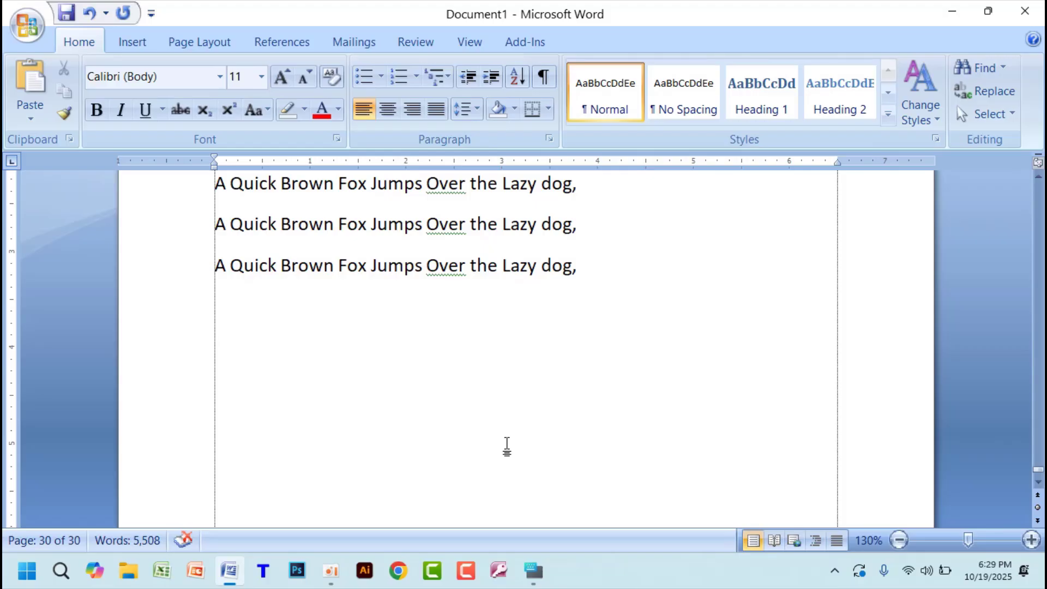
- Jump between the beginning and end of the document, and go directly to page 25 with Go To
key(ctrl+Home)
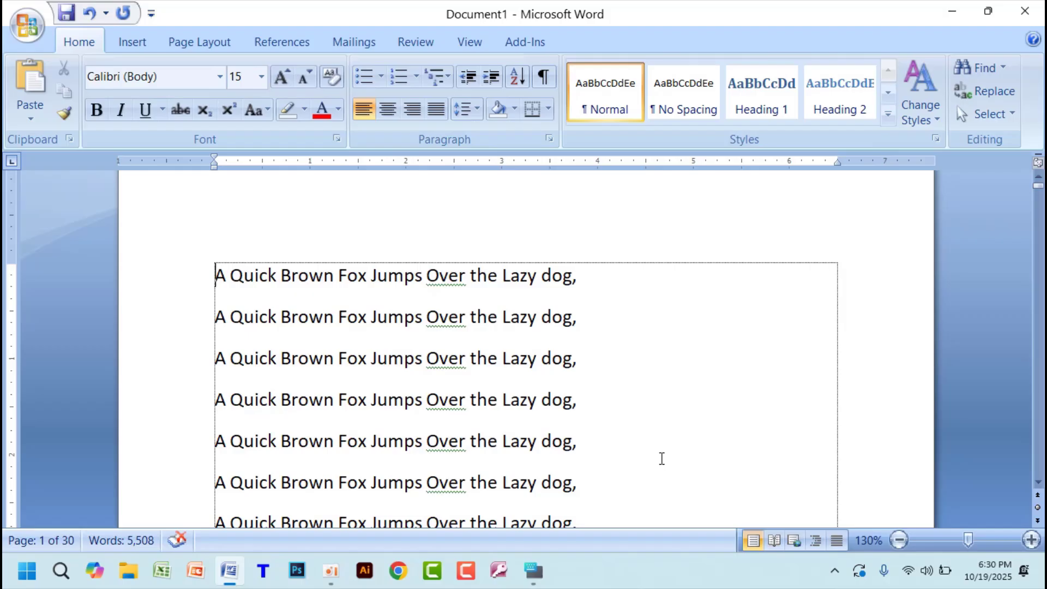
key(Page_Down)
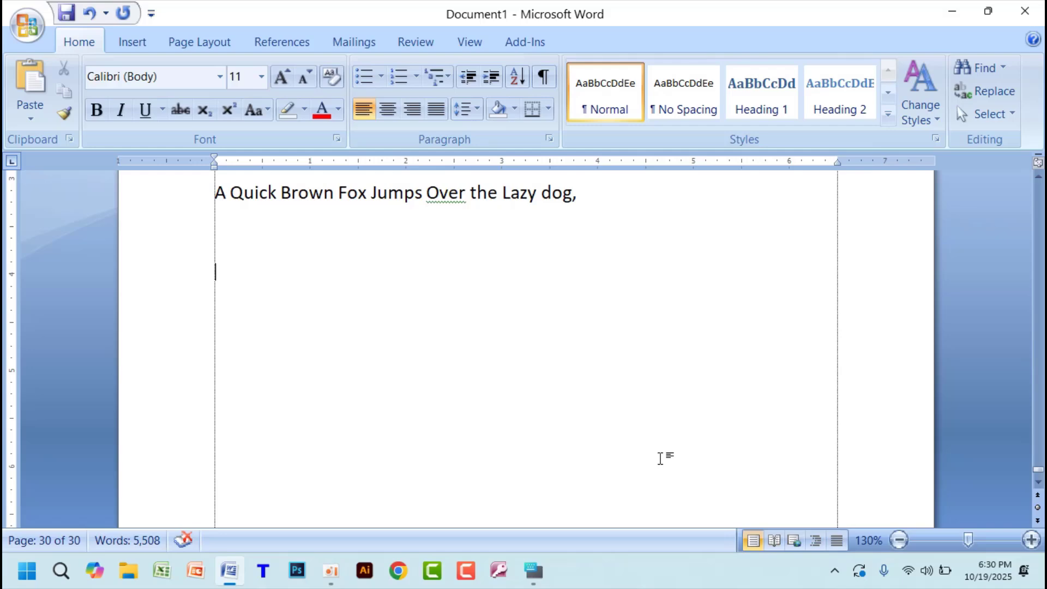
key(ctrl+g)
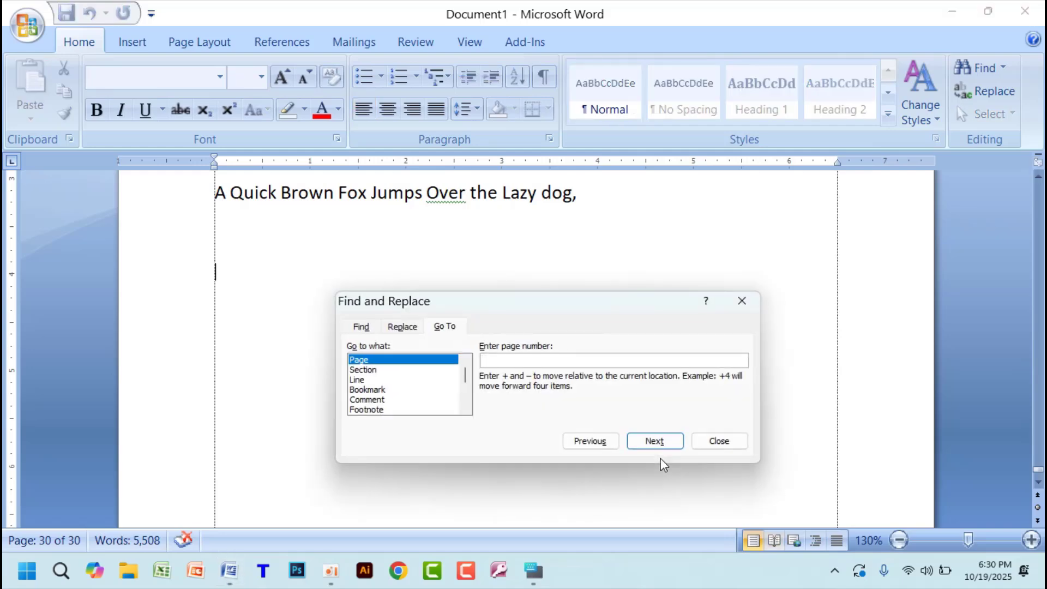
click(532, 360)
text(25)
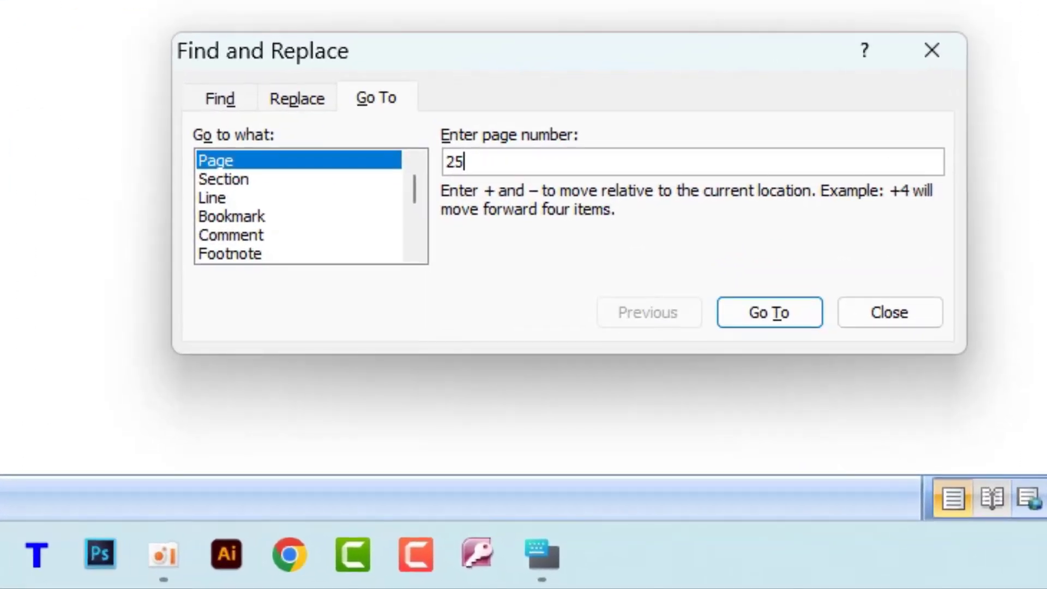
click(794, 319)
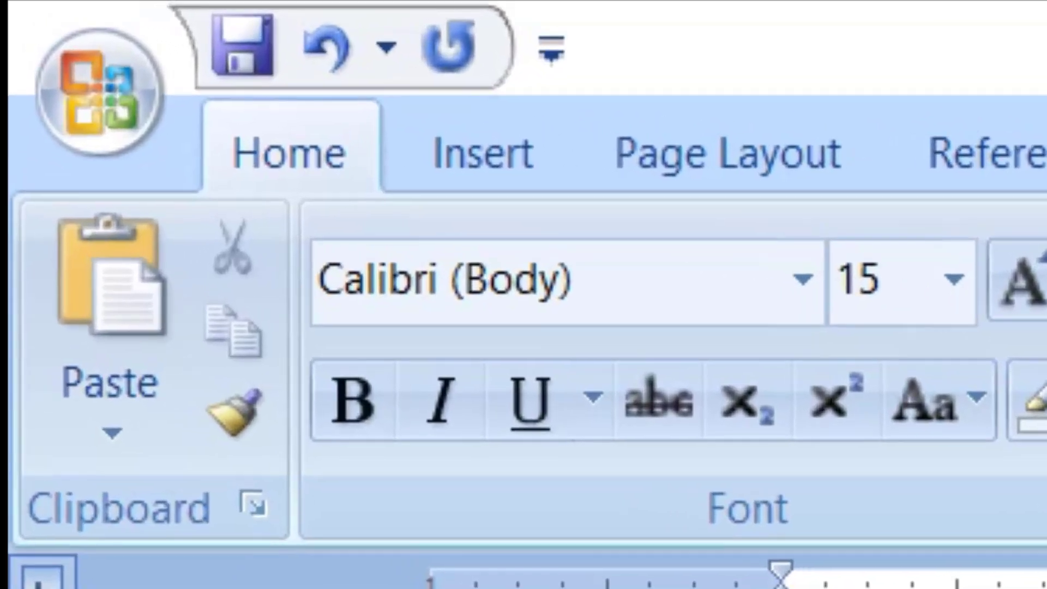
- Exit Word without saving the changes to Document1
click(81, 128)
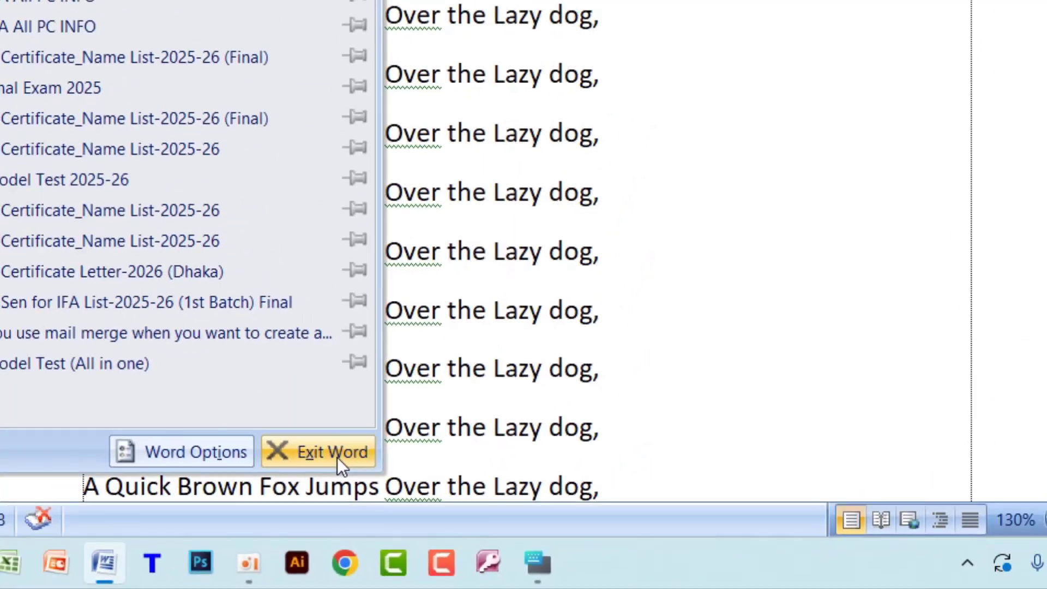
click(185, 347)
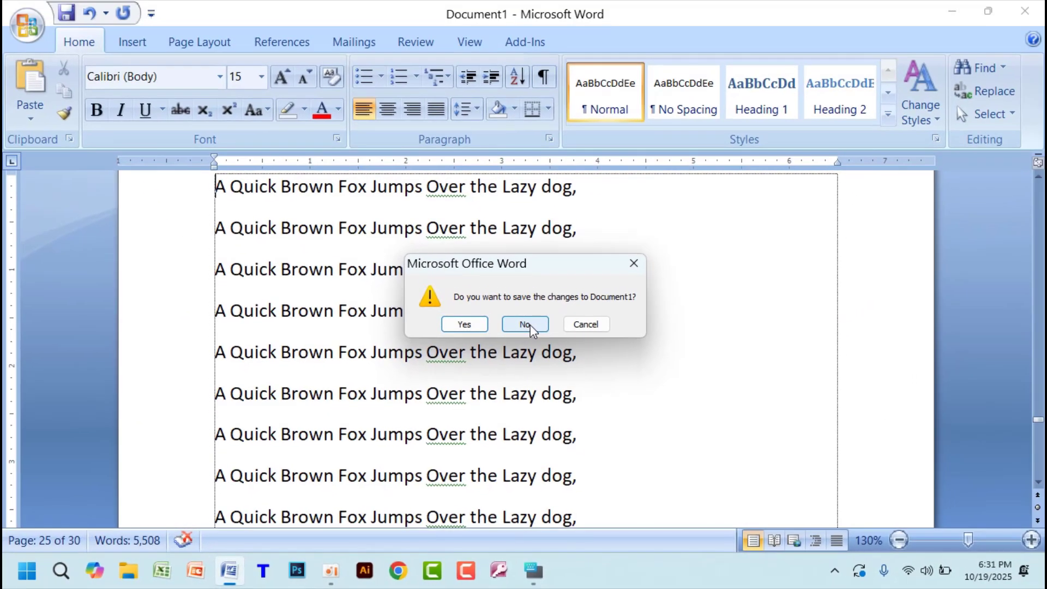
click(526, 325)
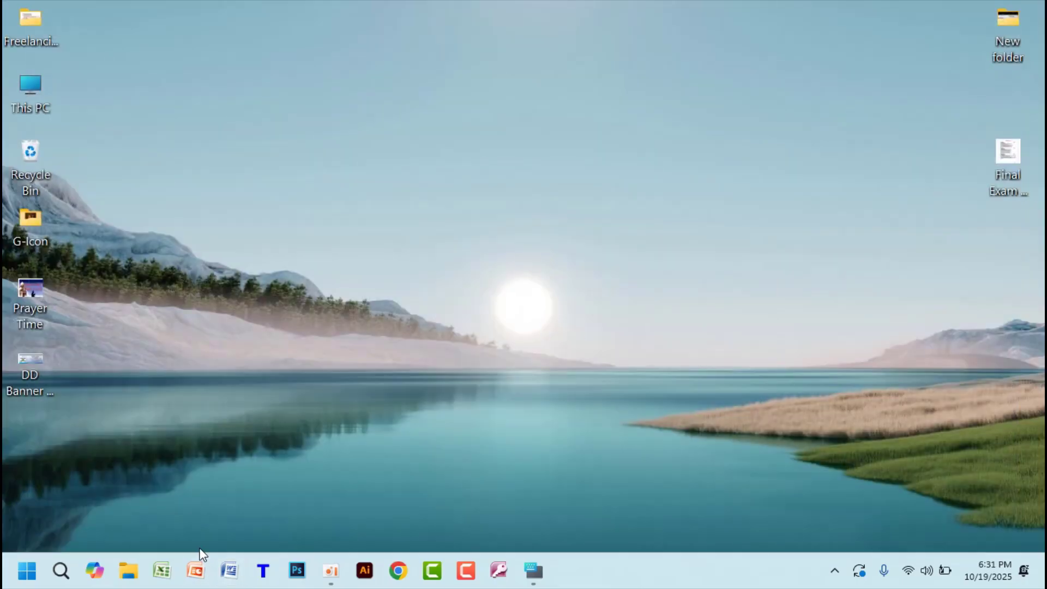
- Reopen Word and paste the copied text into the new blank document
click(229, 570)
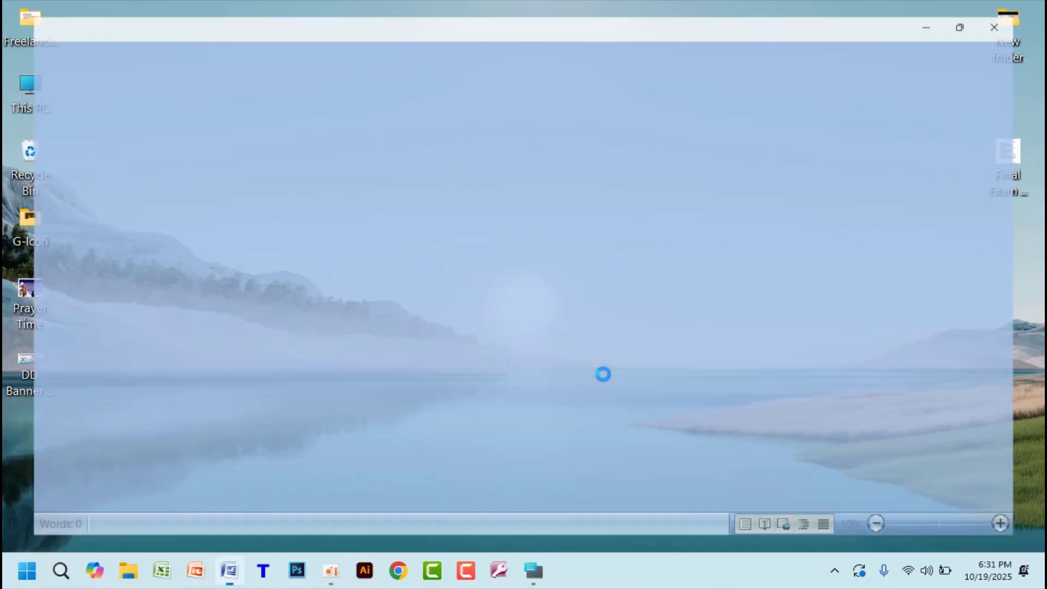
key(ctrl+v)
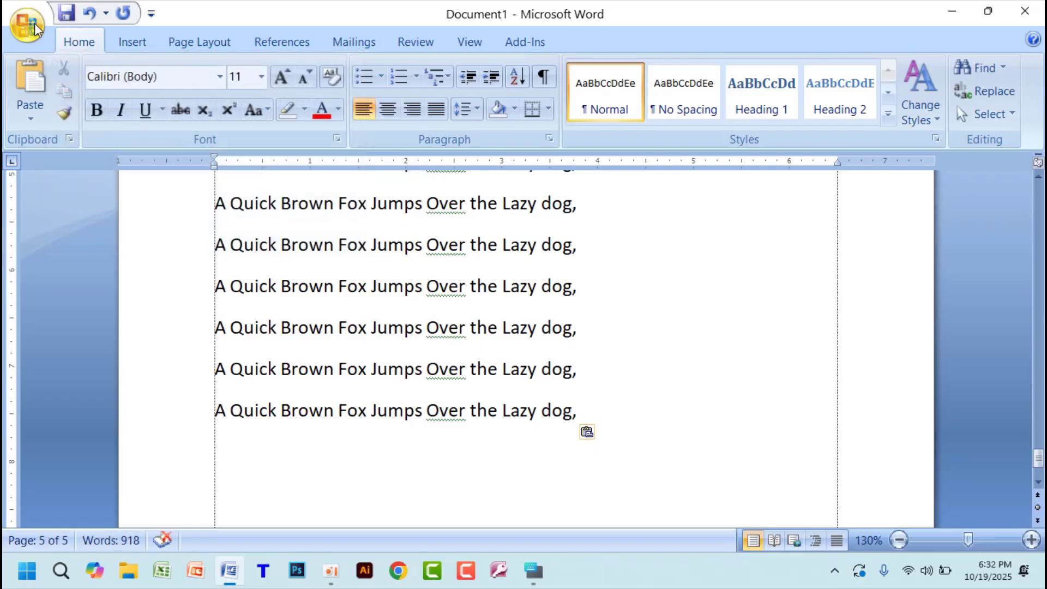
click(35, 27)
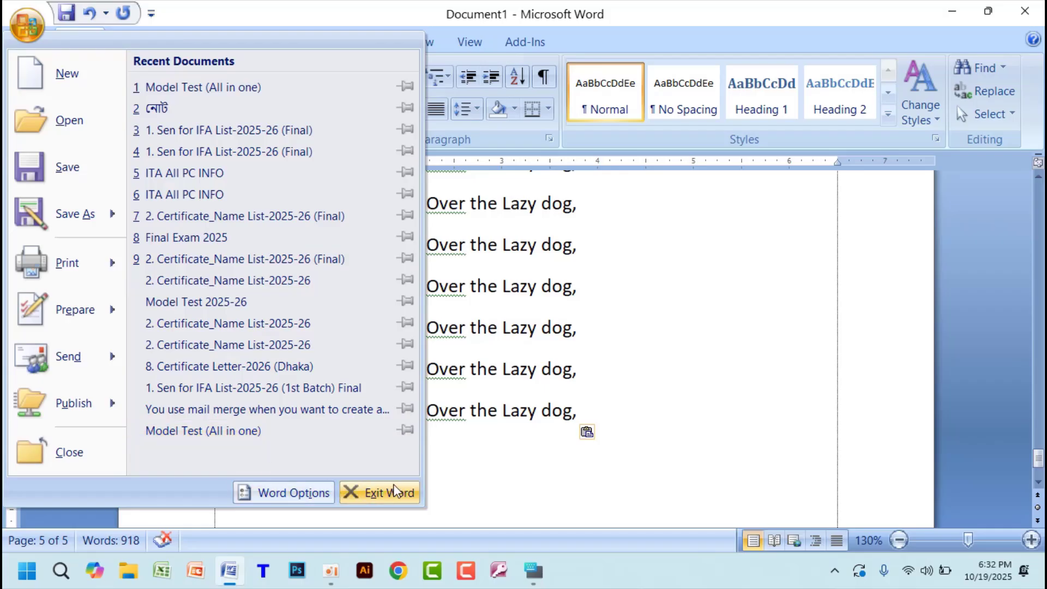
click(704, 400)
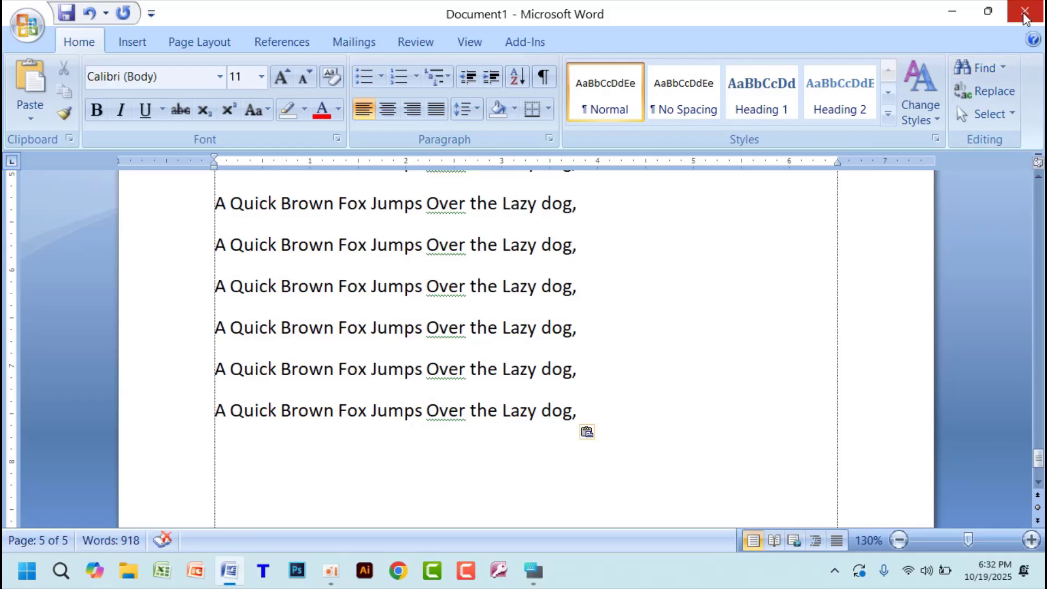
click(27, 27)
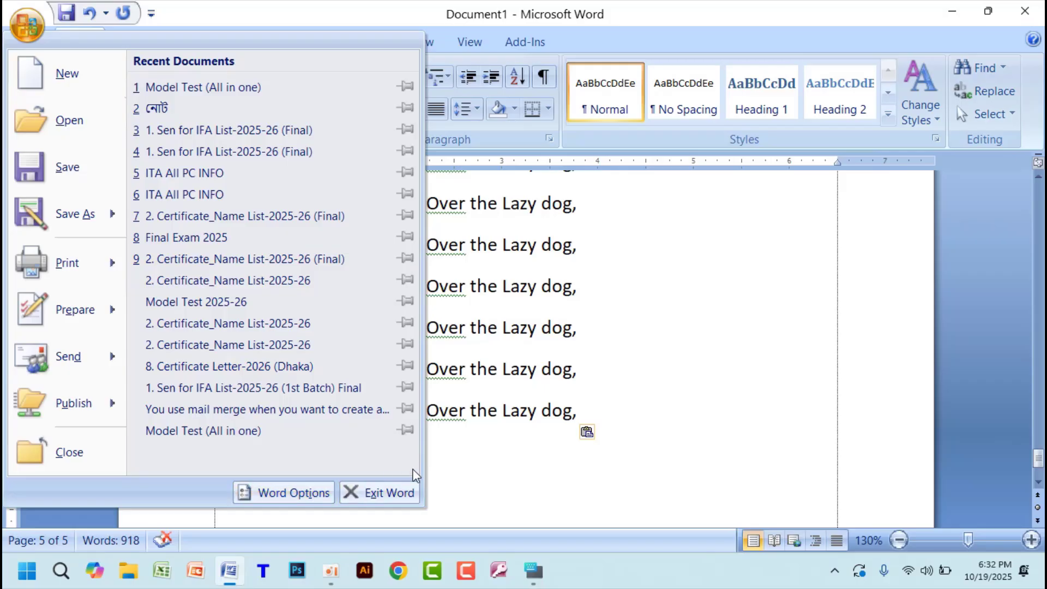
click(636, 346)
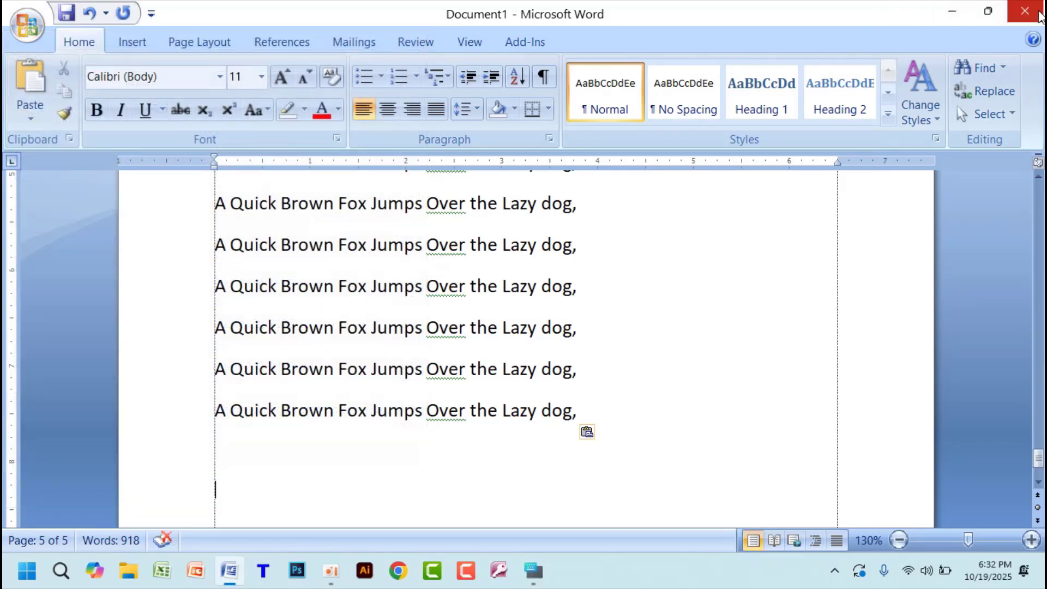
- Close the Word window without saving the changes and start Word again with a blank document
click(1038, 16)
click(527, 323)
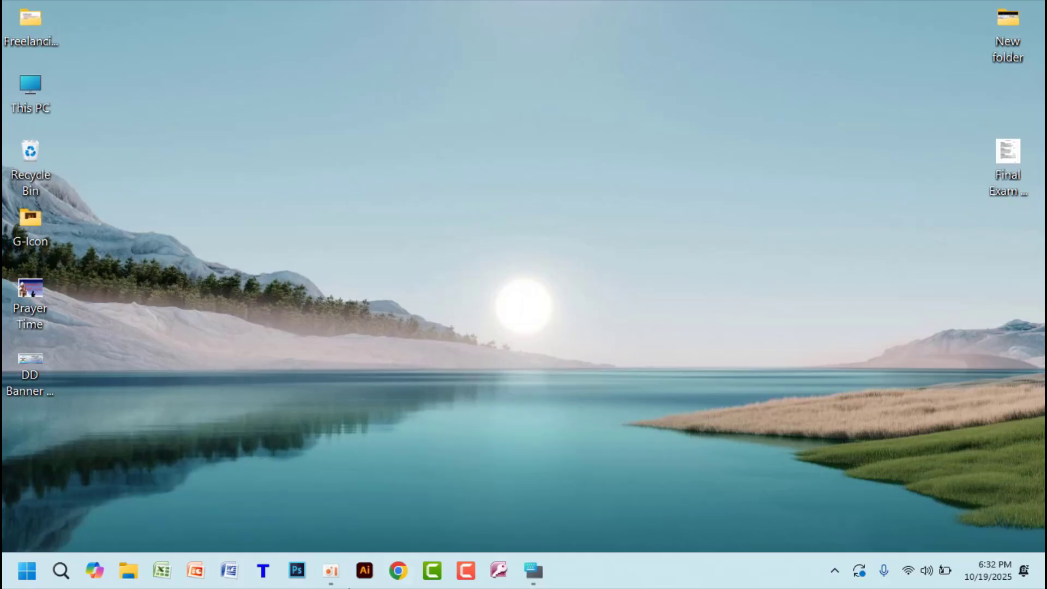
click(229, 571)
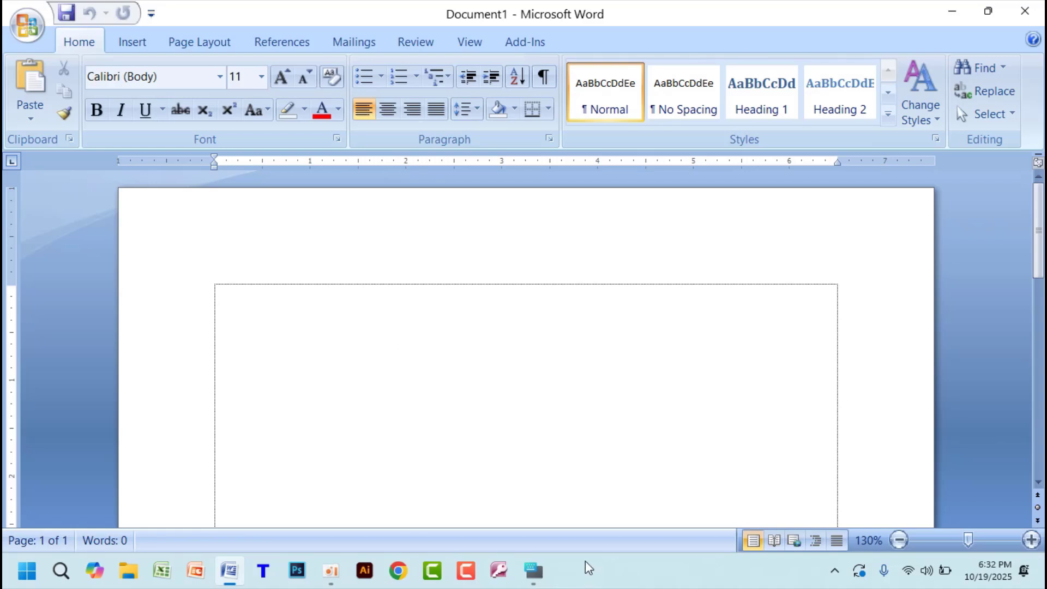
- Display the function keys on the on-screen keyboard, hide it, and close the blank Word document
click(534, 571)
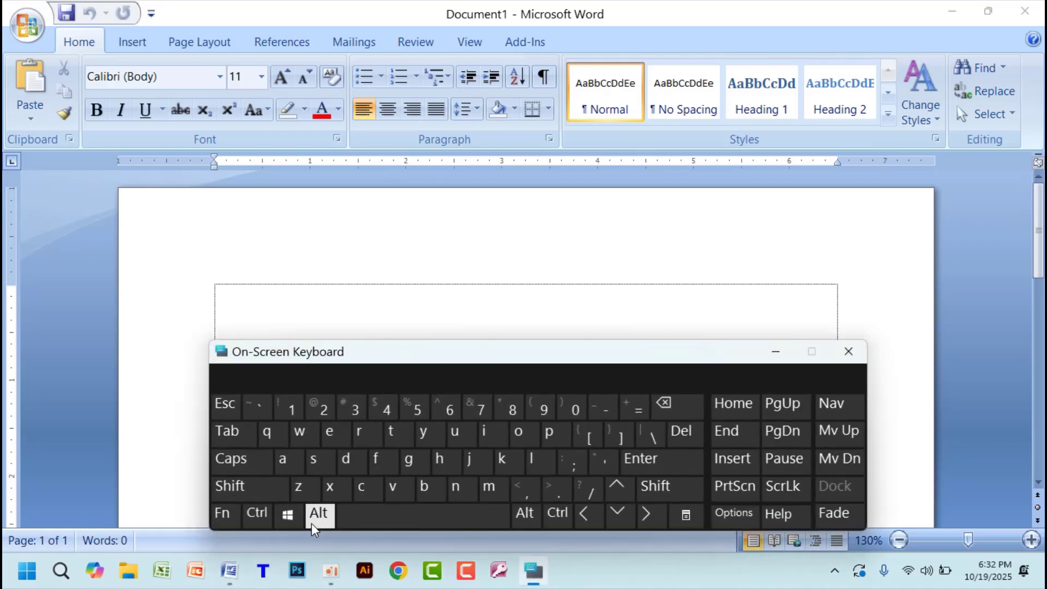
click(224, 515)
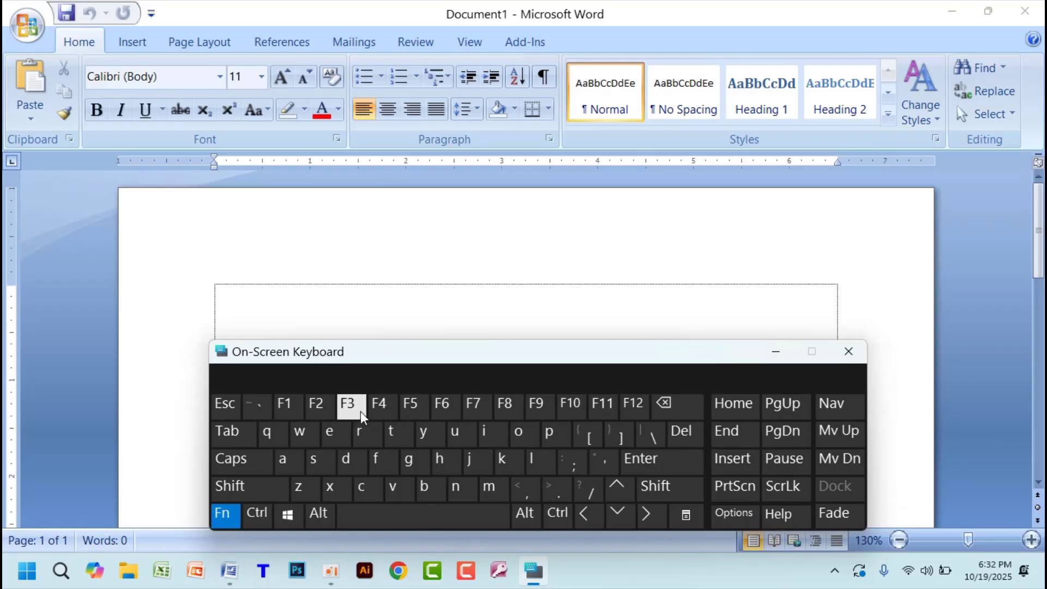
click(777, 354)
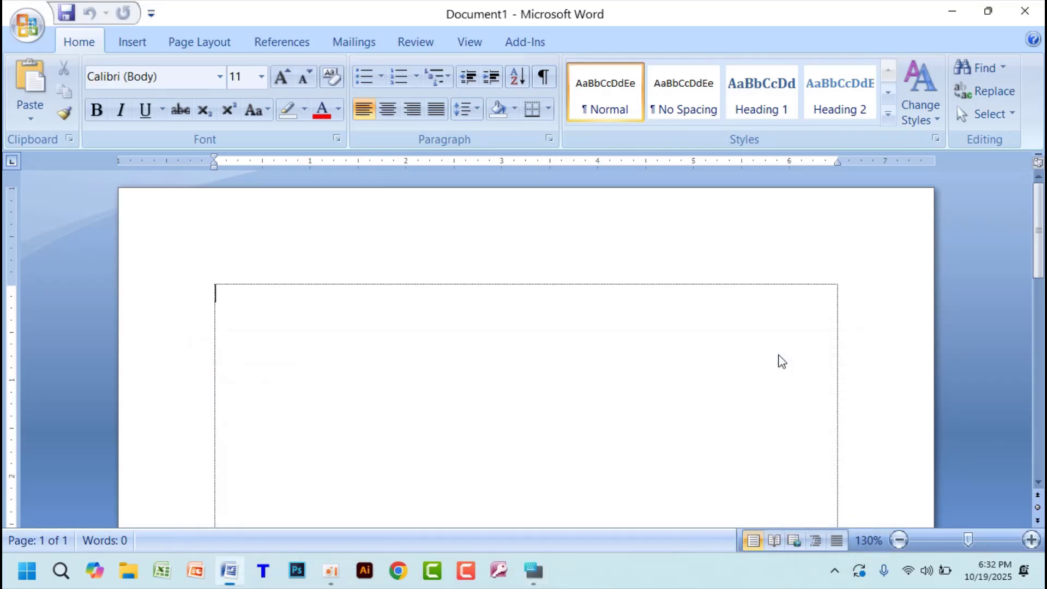
key(alt+F4)
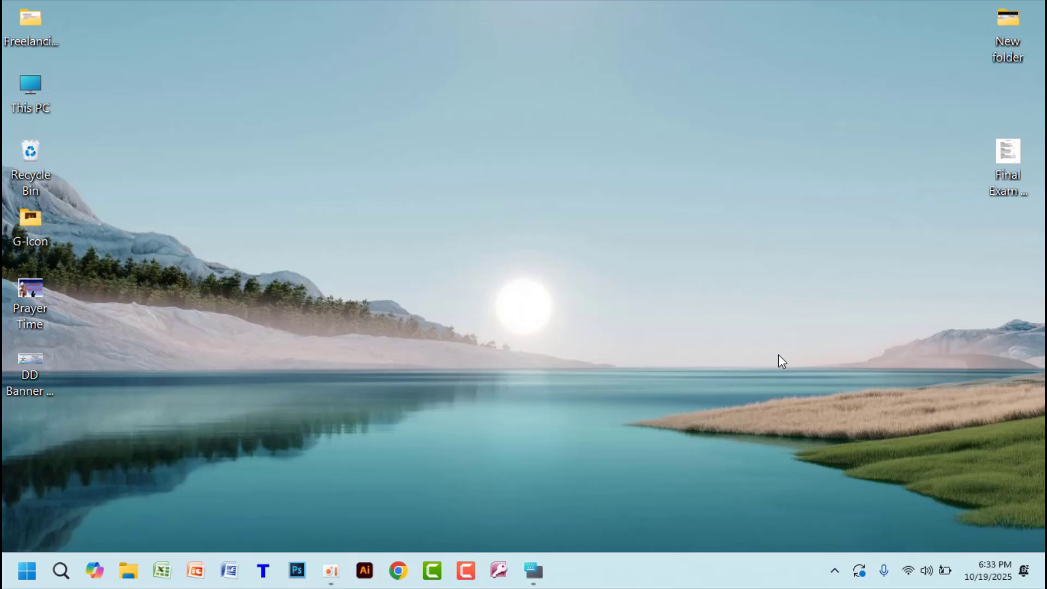
- Bring up the Shut Down Windows dialog, review options such as Restart, Sleep, Switch user and Sign out, and dismiss it without choosing one
key(alt+F4)
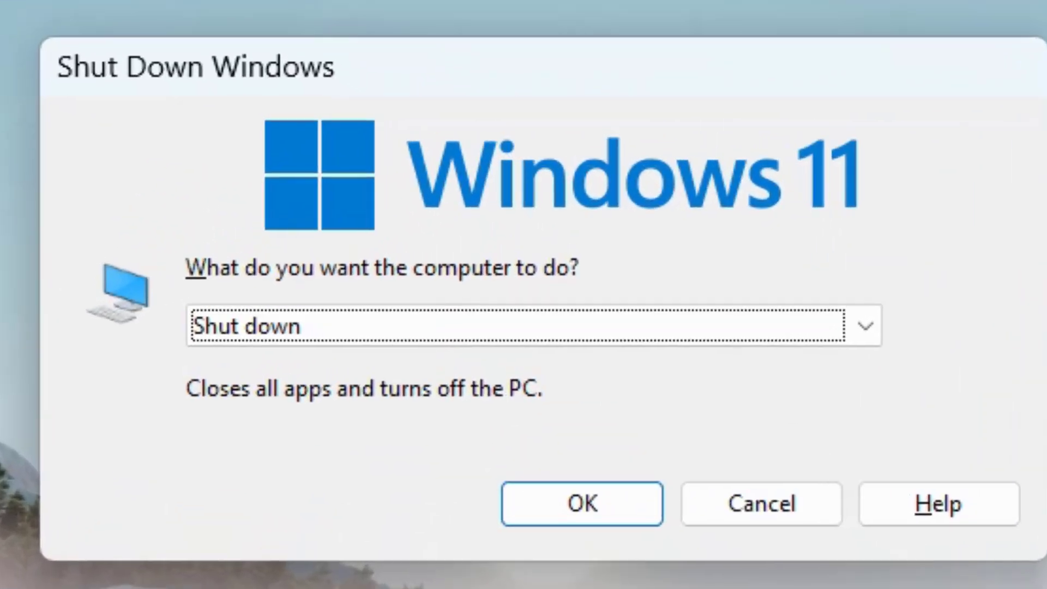
key(Down)
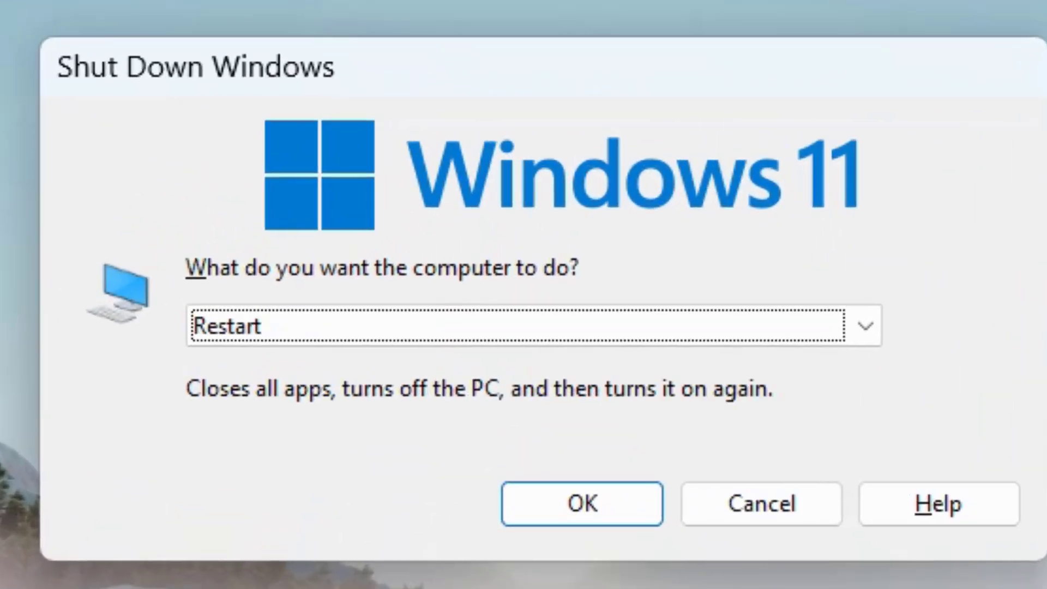
key(Up)
key(Up)
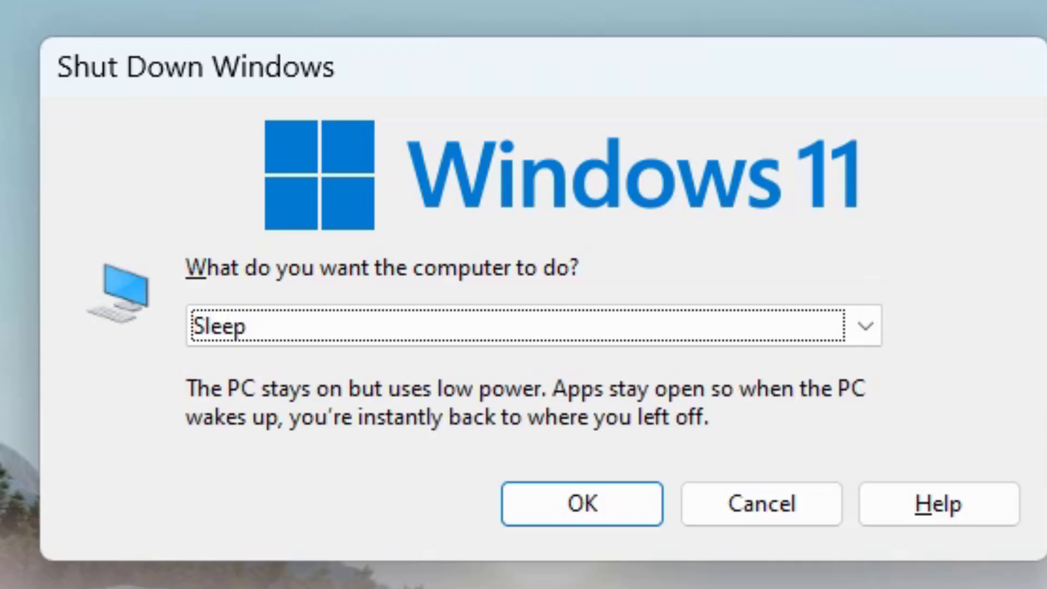
key(Up)
key(Up)
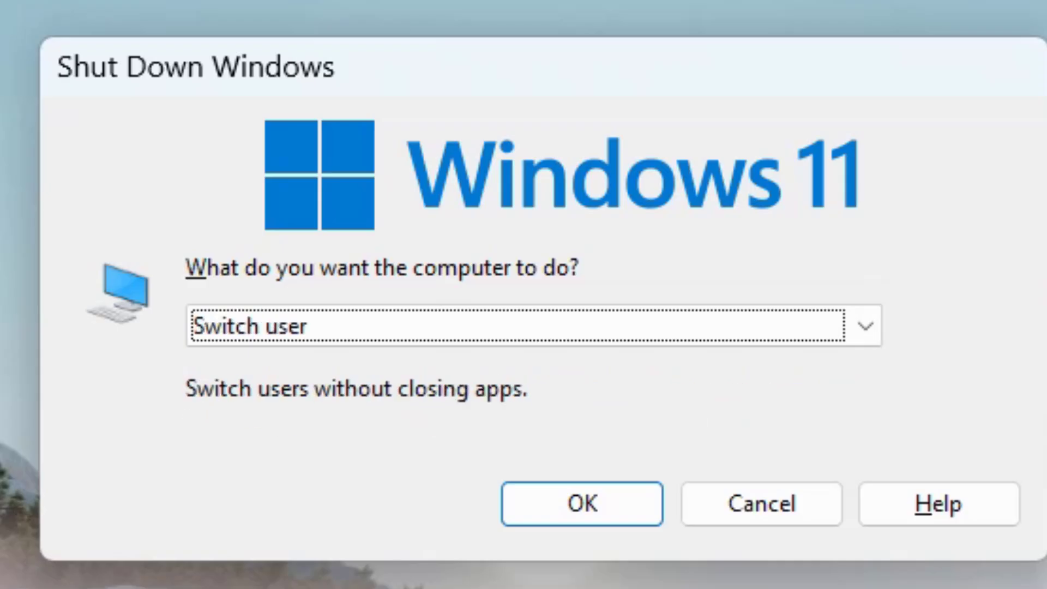
key(Down)
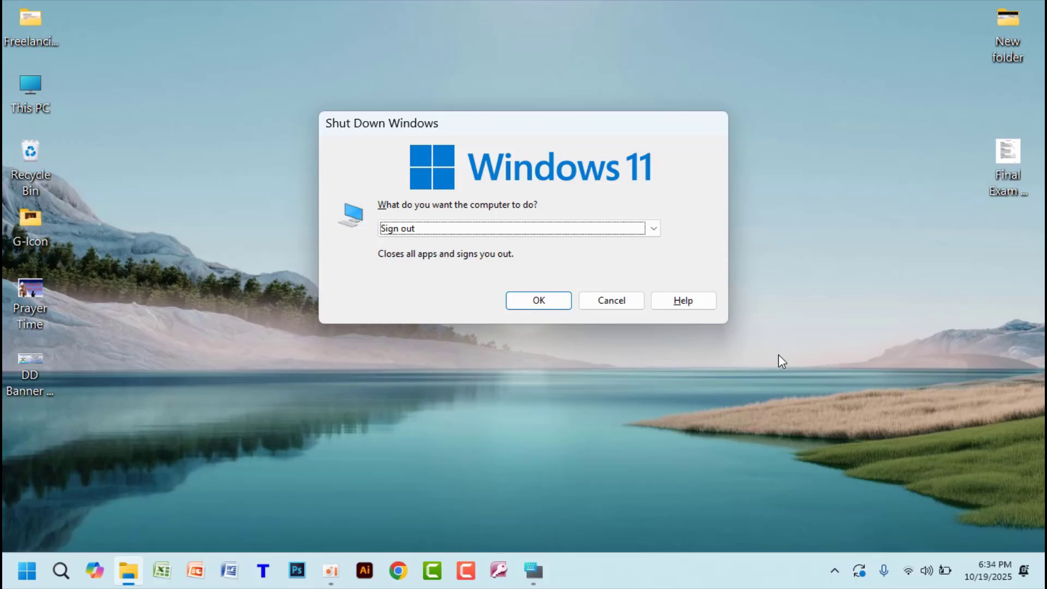
key(Up)
key(Down)
key(Down)
key(Down)
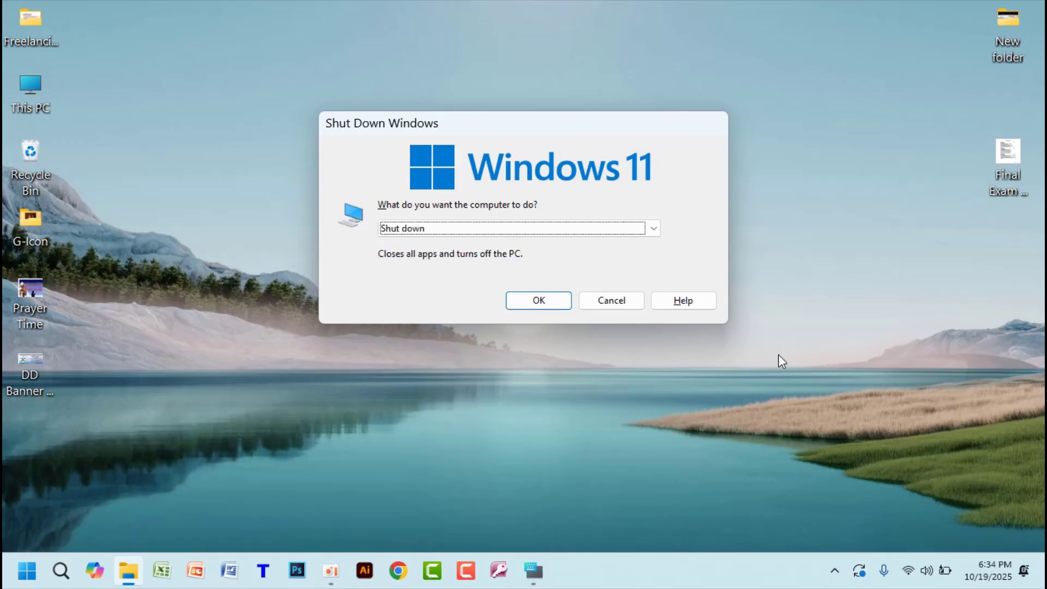
key(Up)
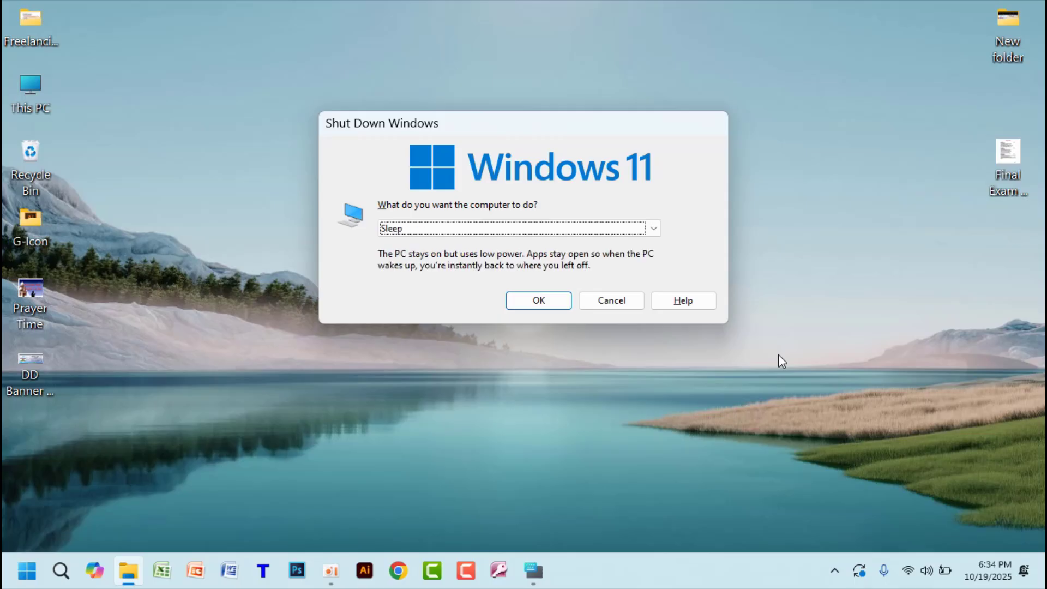
key(Down)
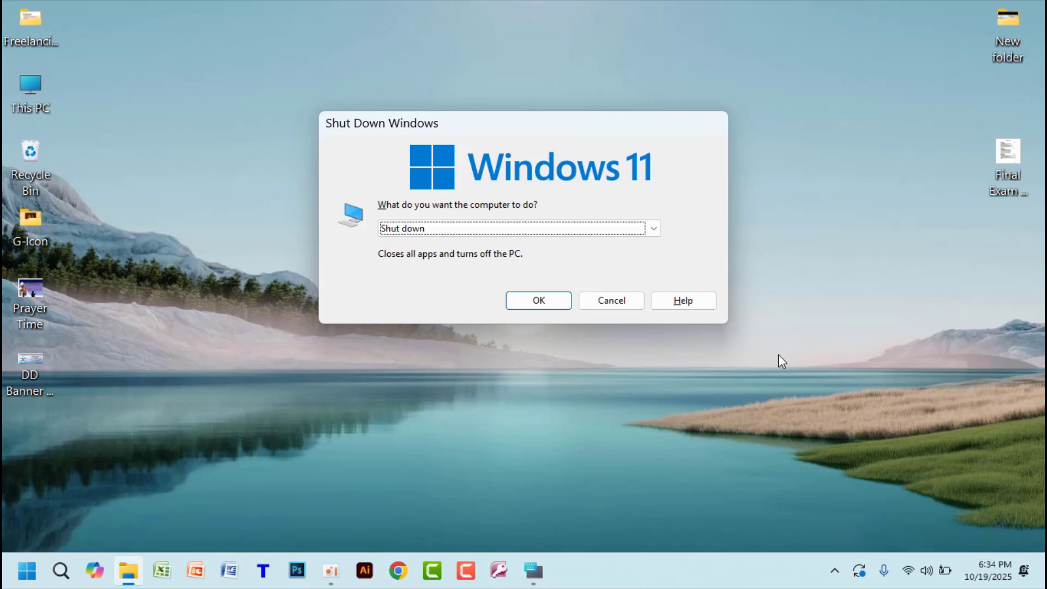
key(Escape)
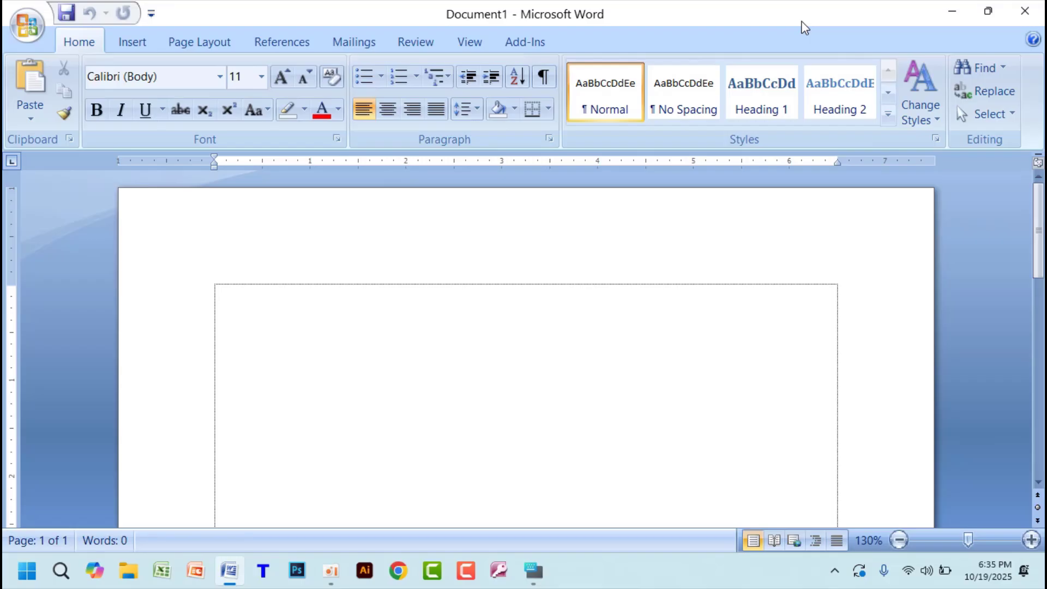
- Show and dismiss the ribbon's key tips in the reopened Word window, and quit with the Exit Word command
click(531, 571)
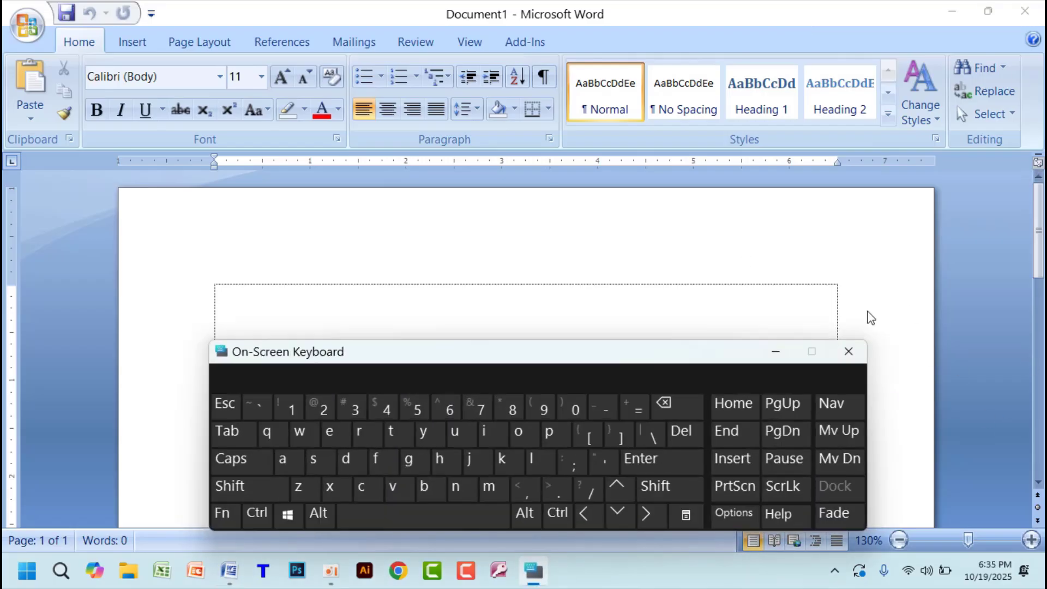
click(776, 351)
key(alt)
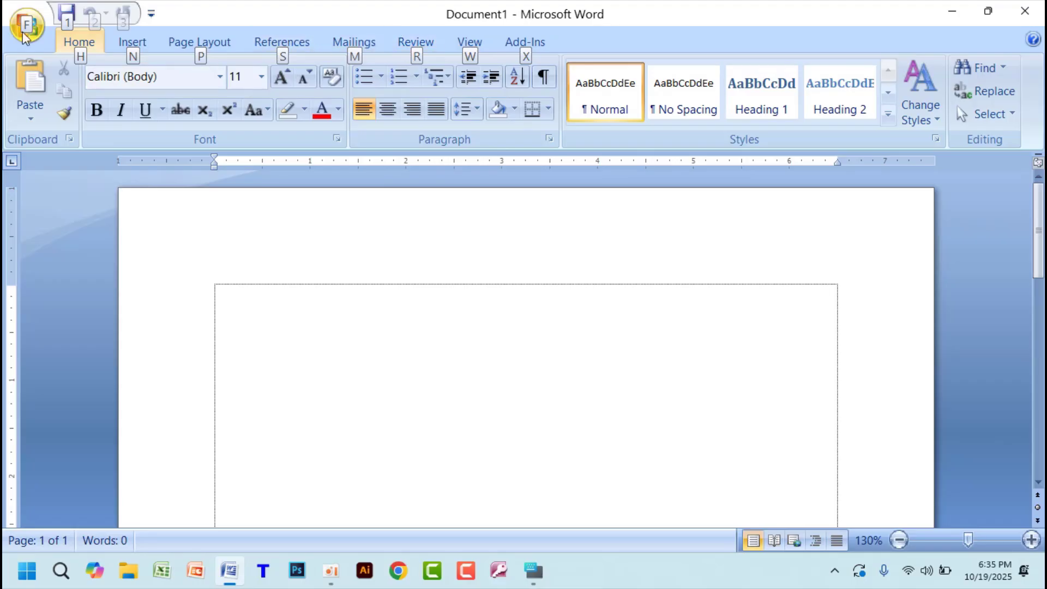
click(826, 486)
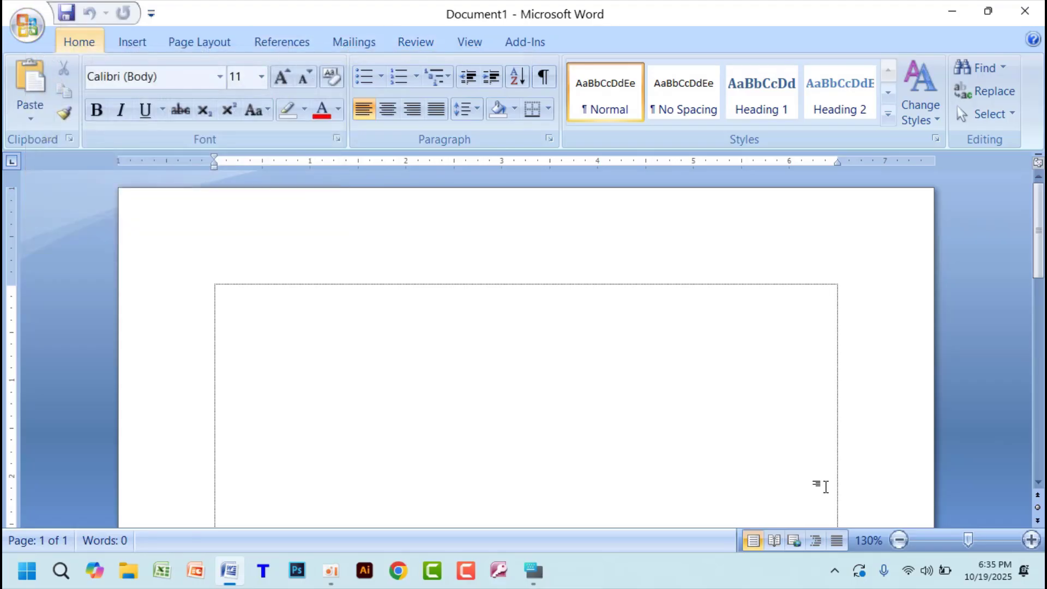
key(alt+f)
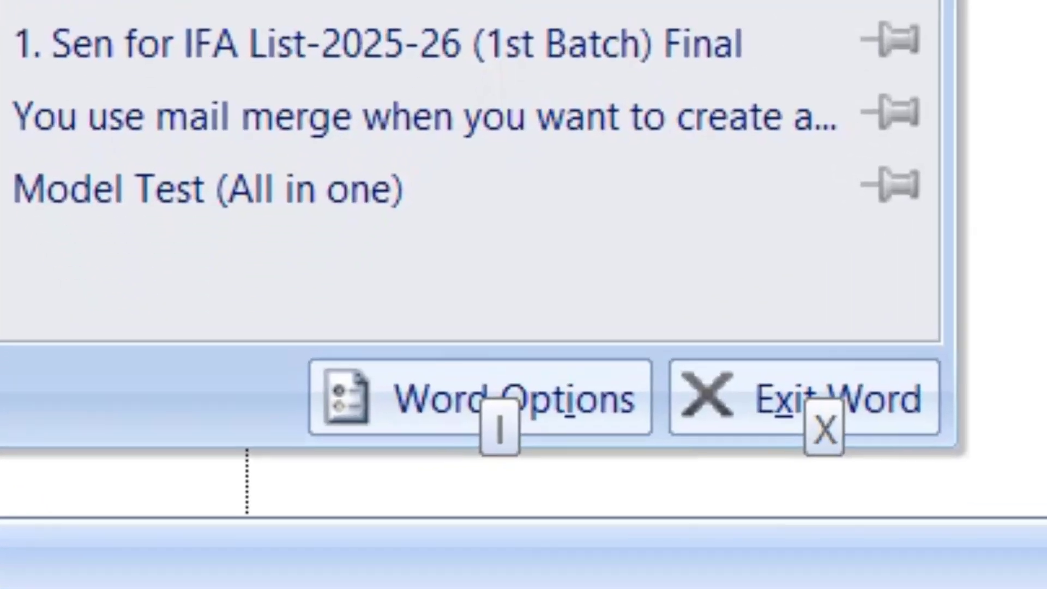
key(x)
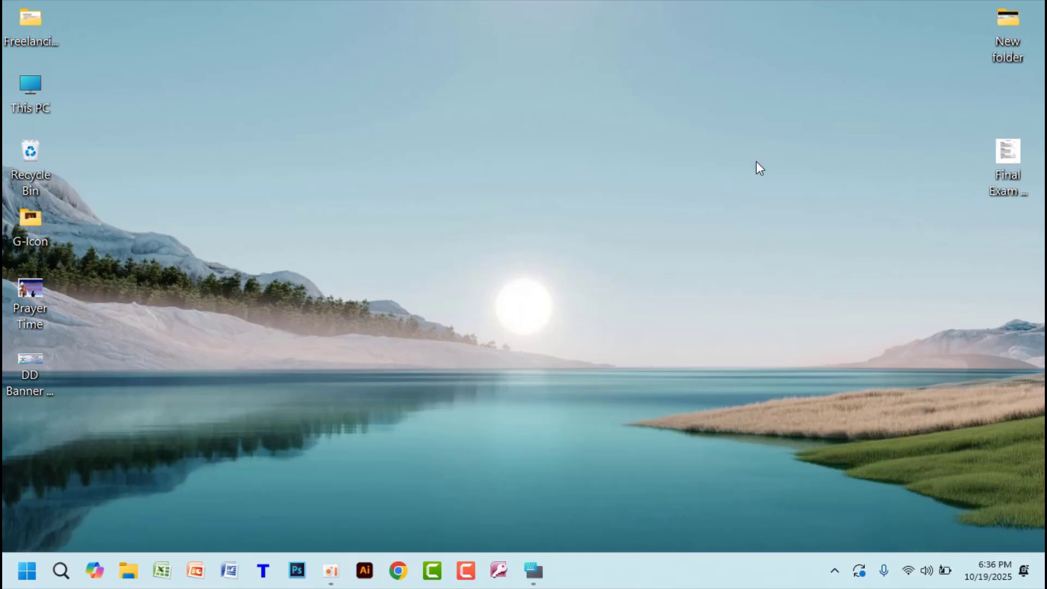
- Start Word again, close and relaunch it, and paste the copied text into the blank Document1
click(231, 571)
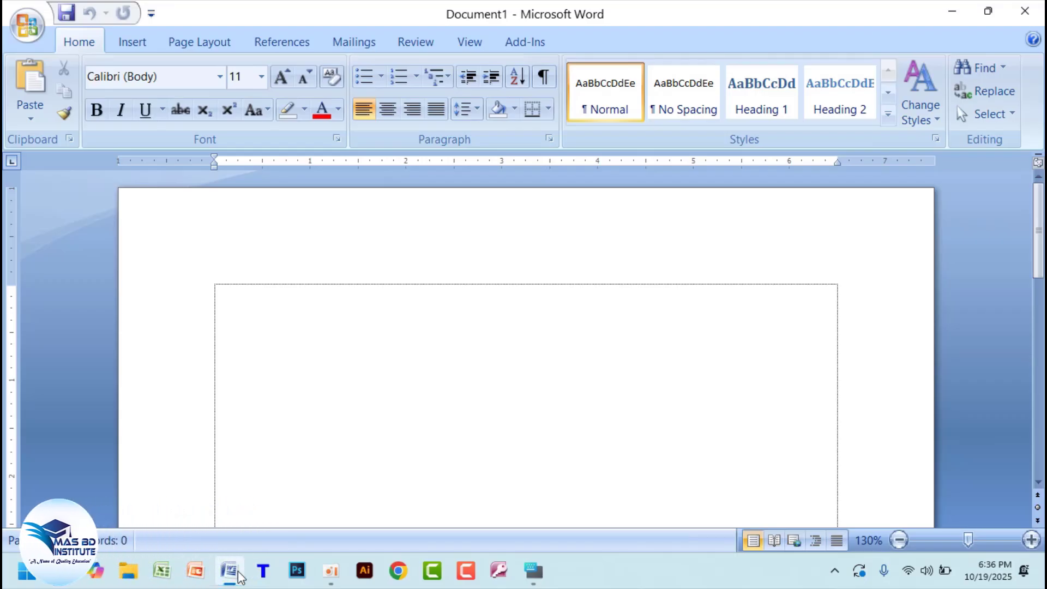
click(1032, 7)
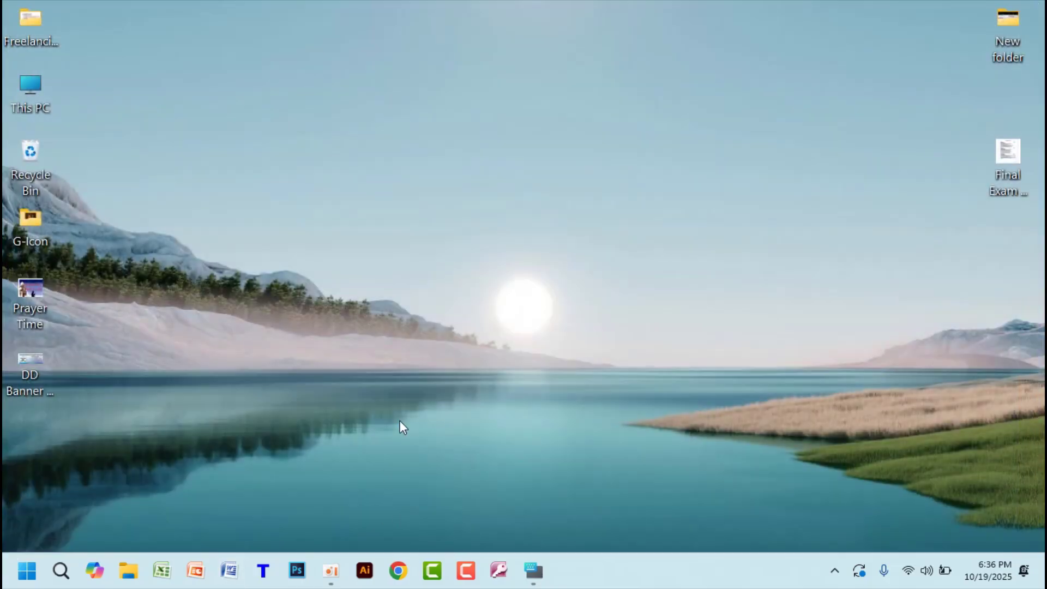
click(232, 581)
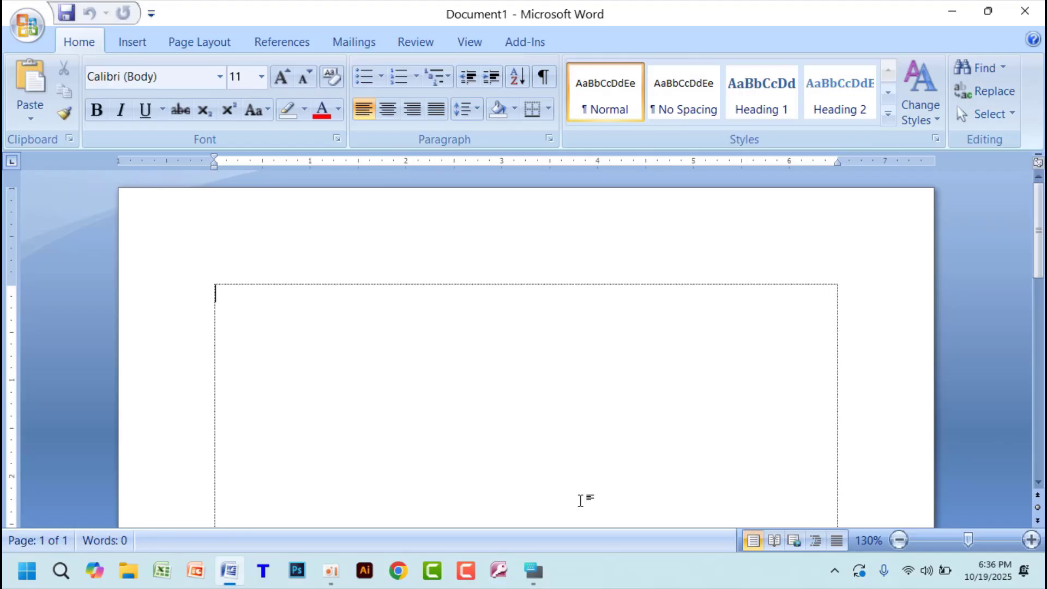
key(ctrl+v)
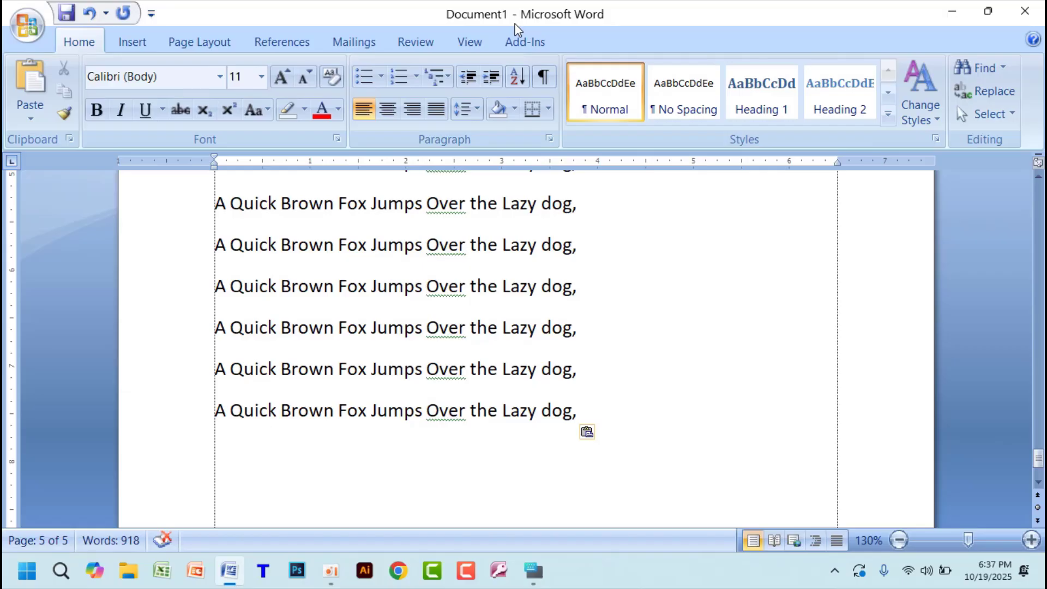
- Create a new blank document from the Blank document template
click(24, 27)
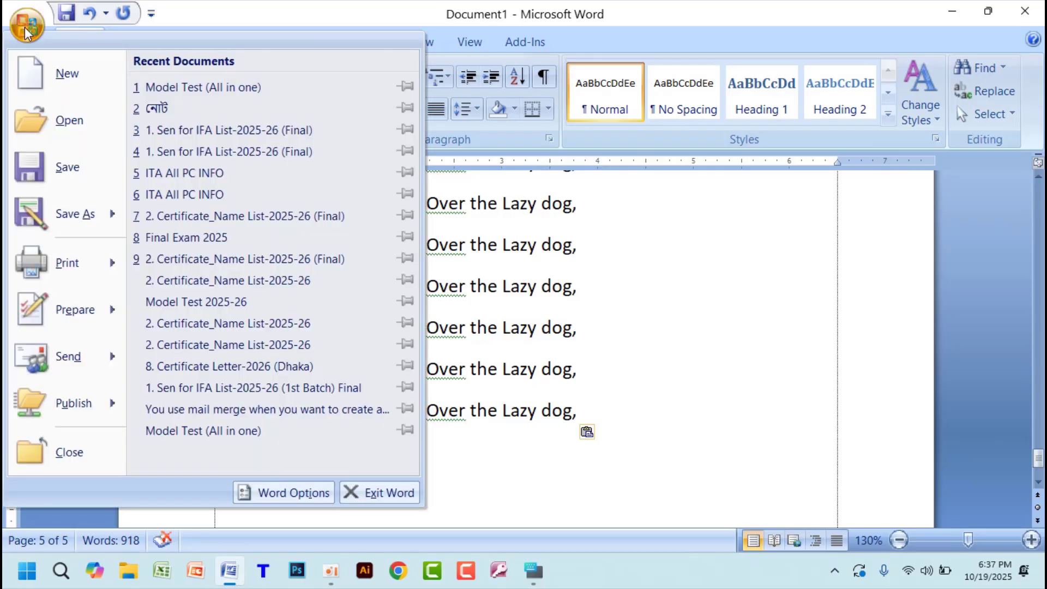
click(70, 77)
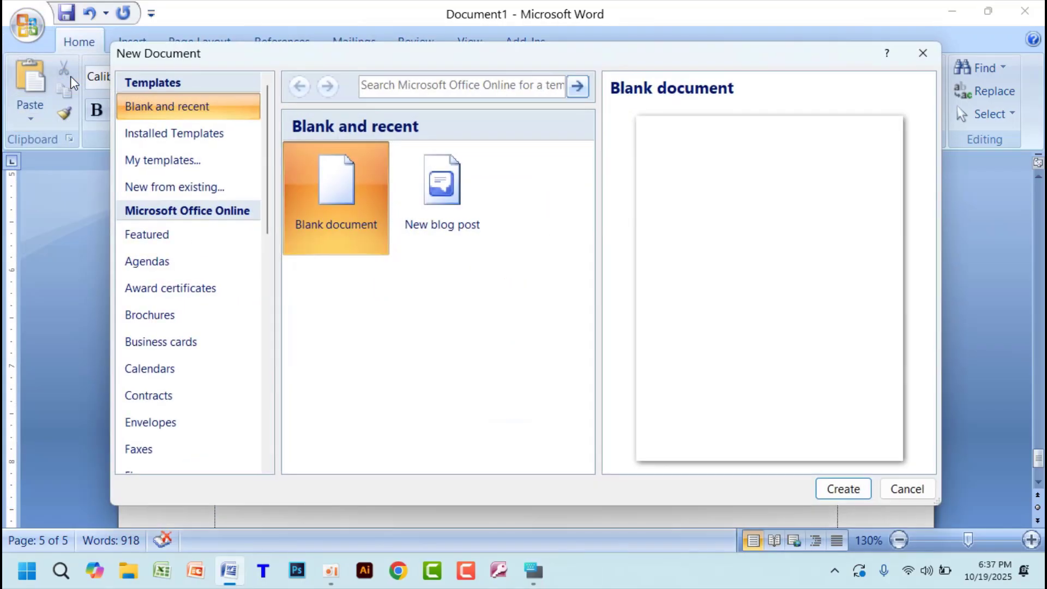
click(852, 489)
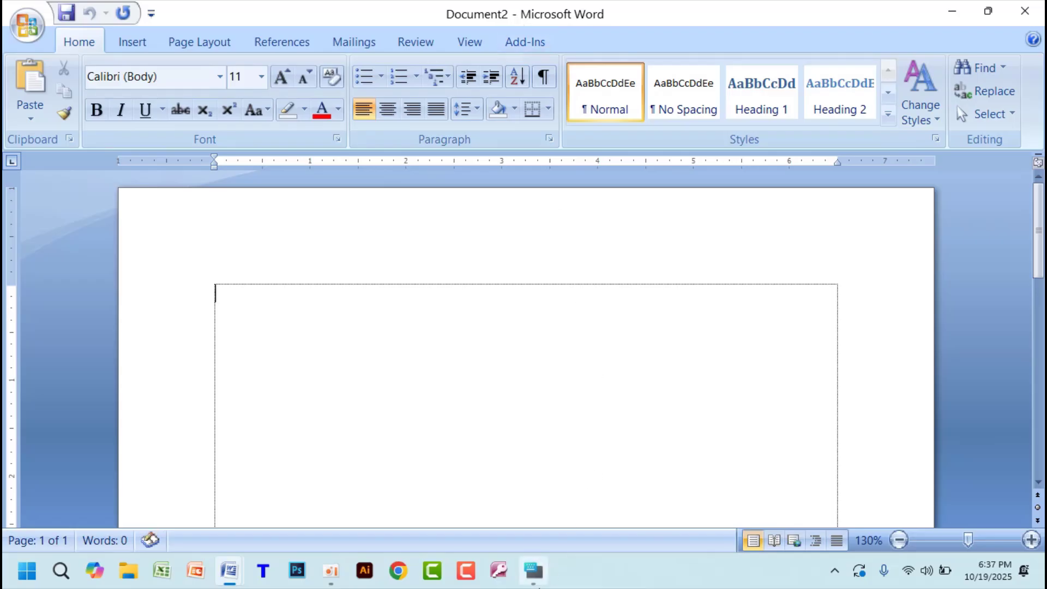
- Show and hide the on-screen keyboard, and create another new blank document from Document2
click(536, 577)
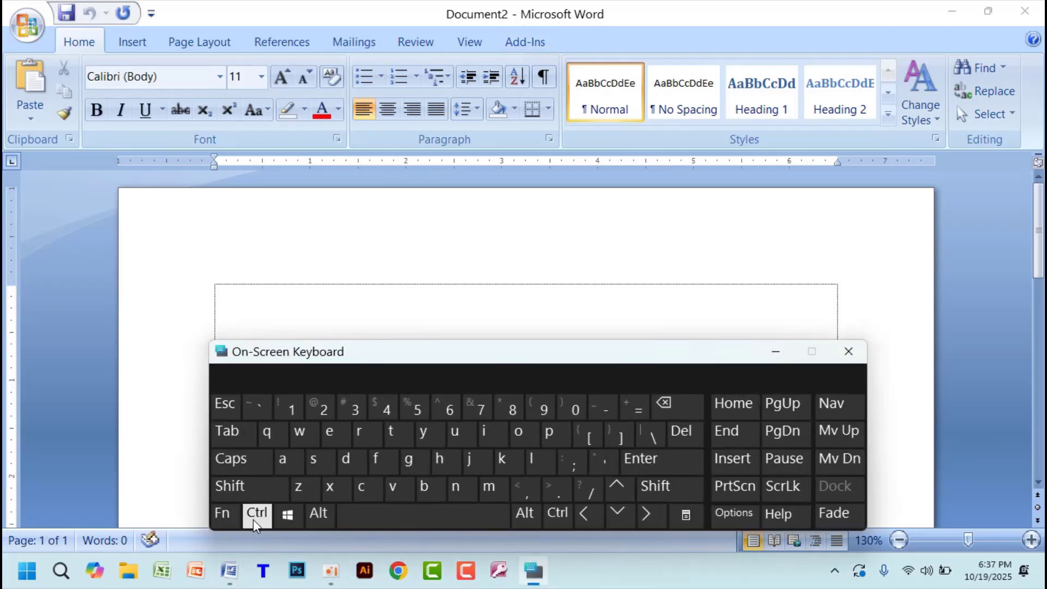
click(240, 494)
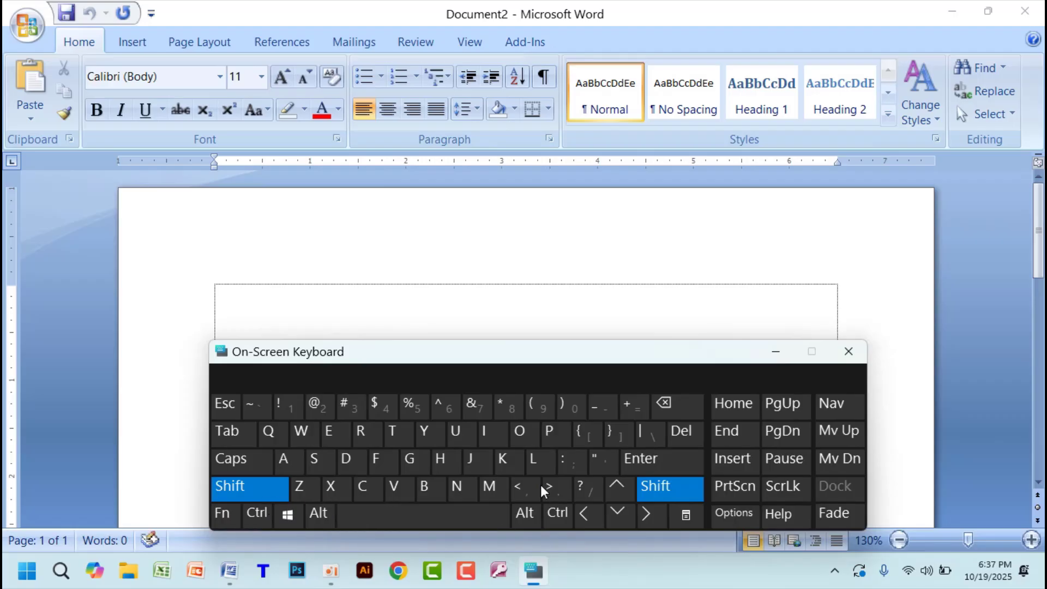
click(775, 352)
key(ctrl+n)
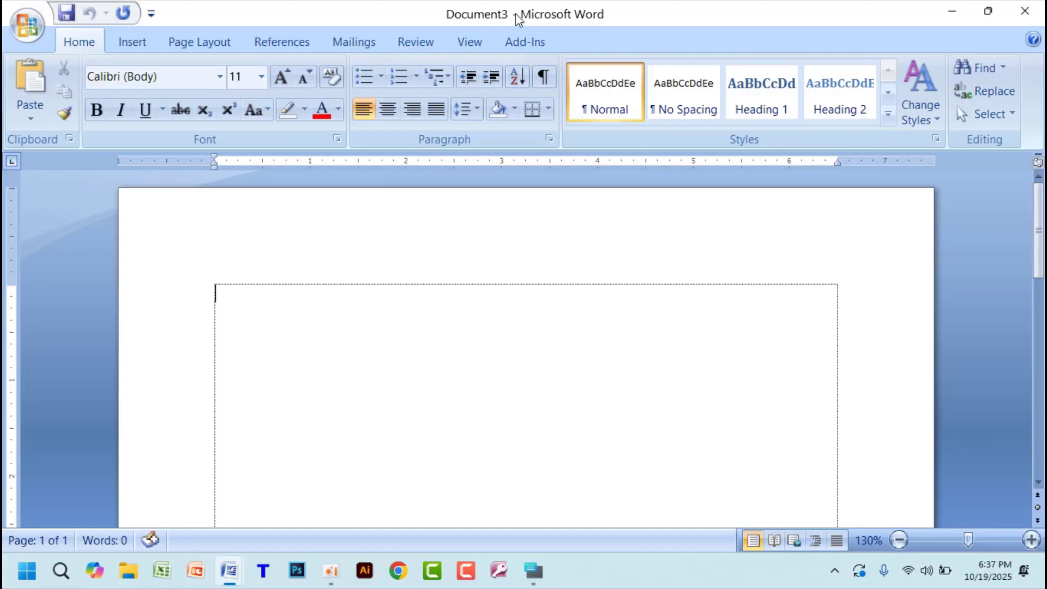
mouse_move(231, 578)
- Open the Final Exam 2025 file from the Documents folder and preview the open Word windows
click(24, 30)
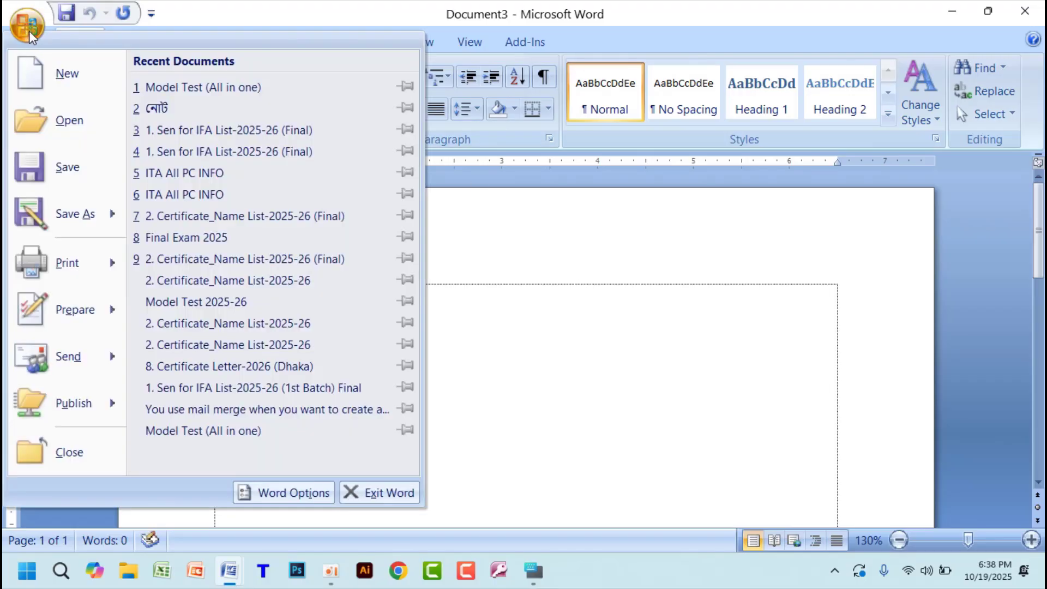
key(Escape)
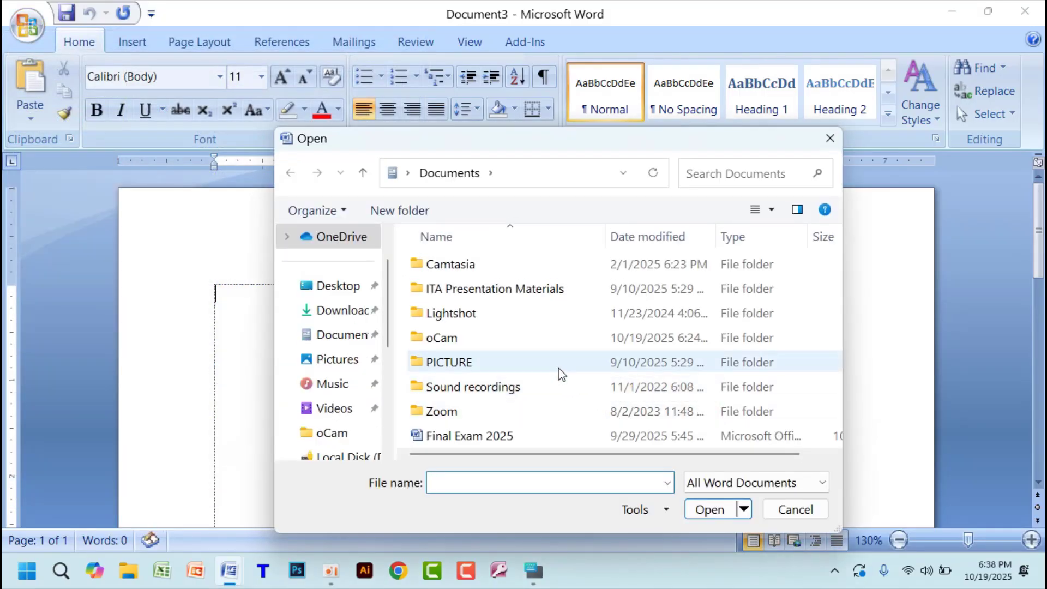
click(487, 440)
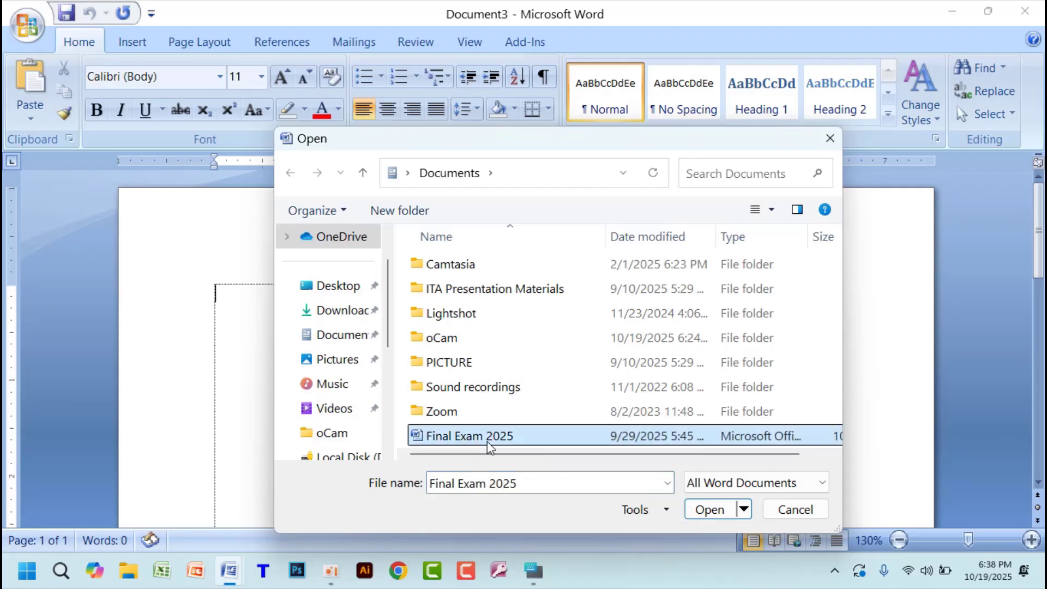
click(709, 510)
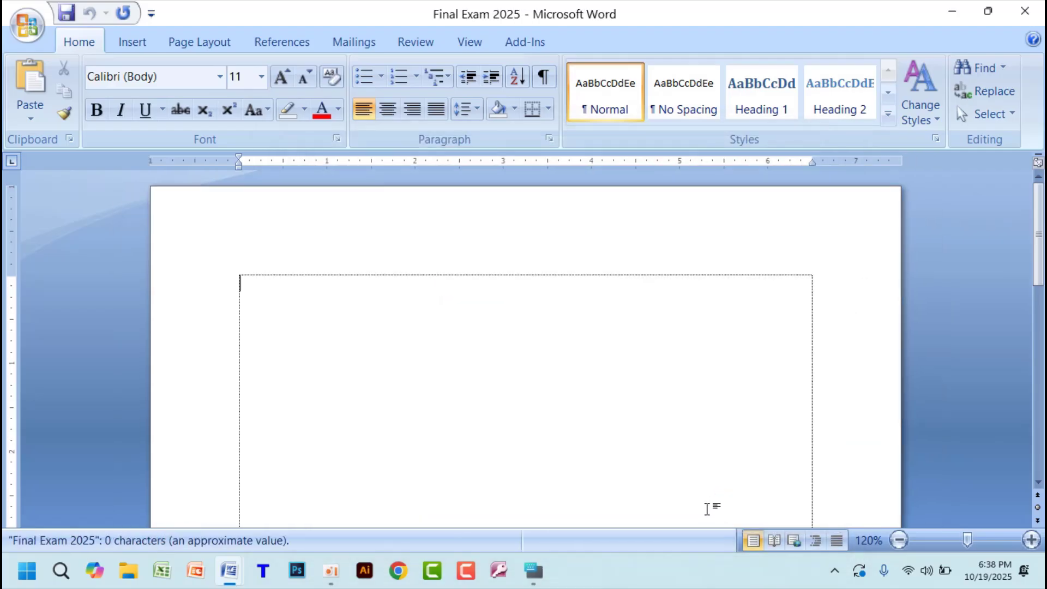
scroll(540, 353, down, 15)
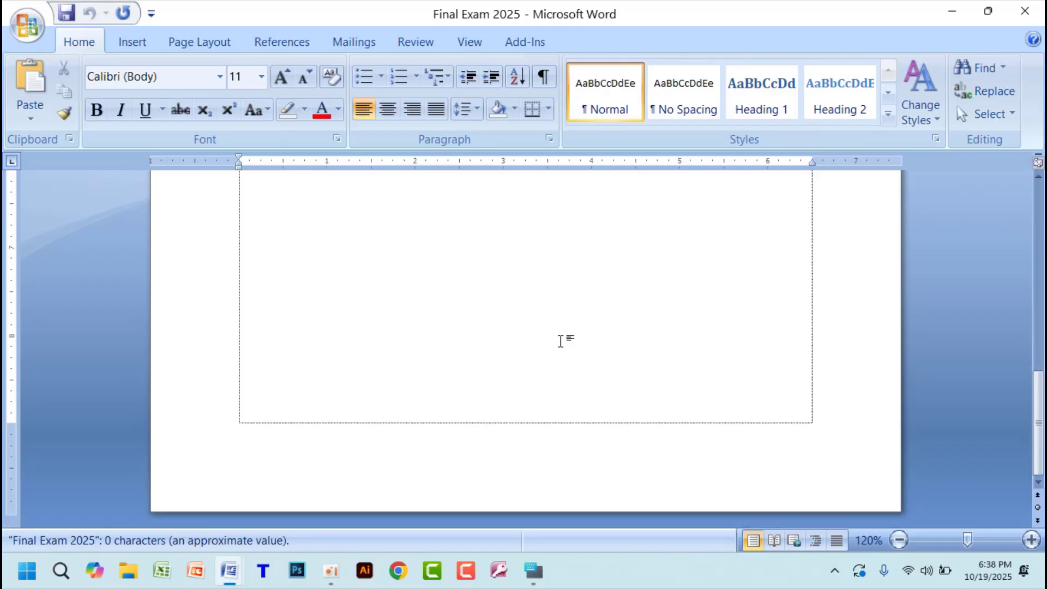
scroll(565, 349, up, 12)
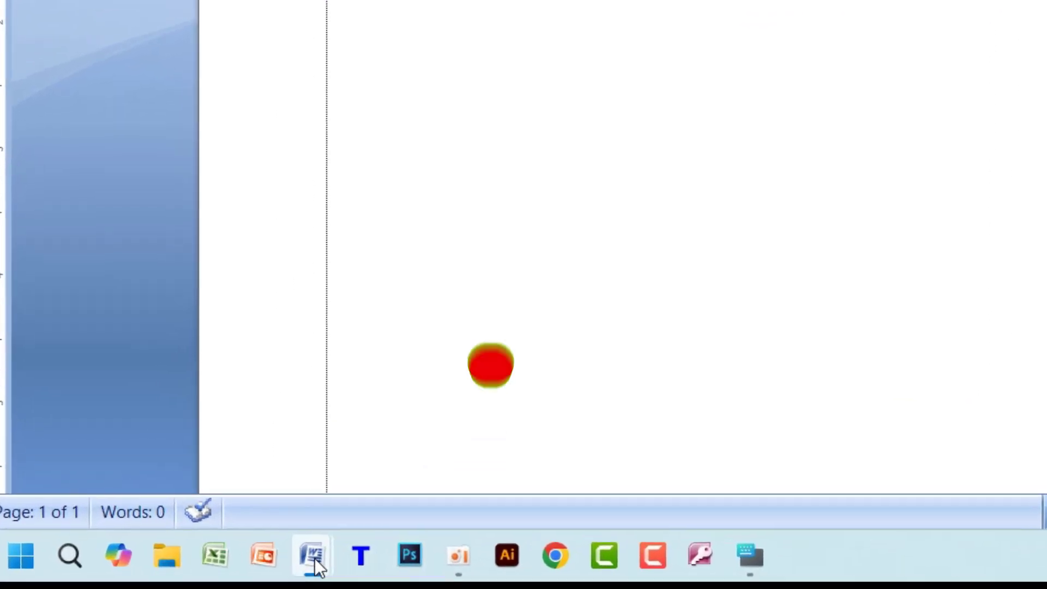
mouse_move(231, 572)
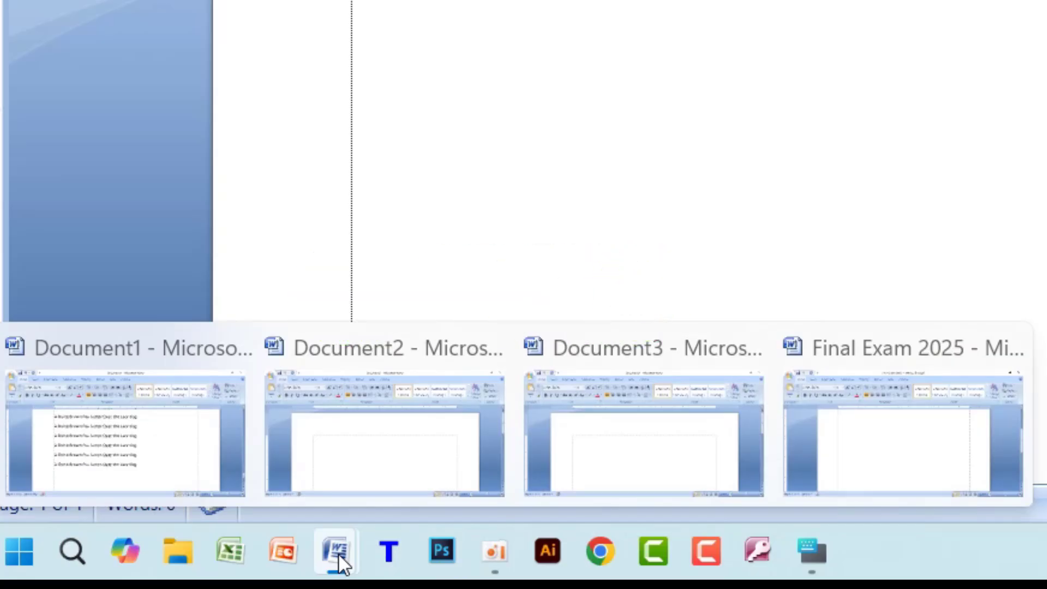
- Bring up the Final Exam 2025 window, switch to Document1, and place the cursor at the end of its first line
click(891, 420)
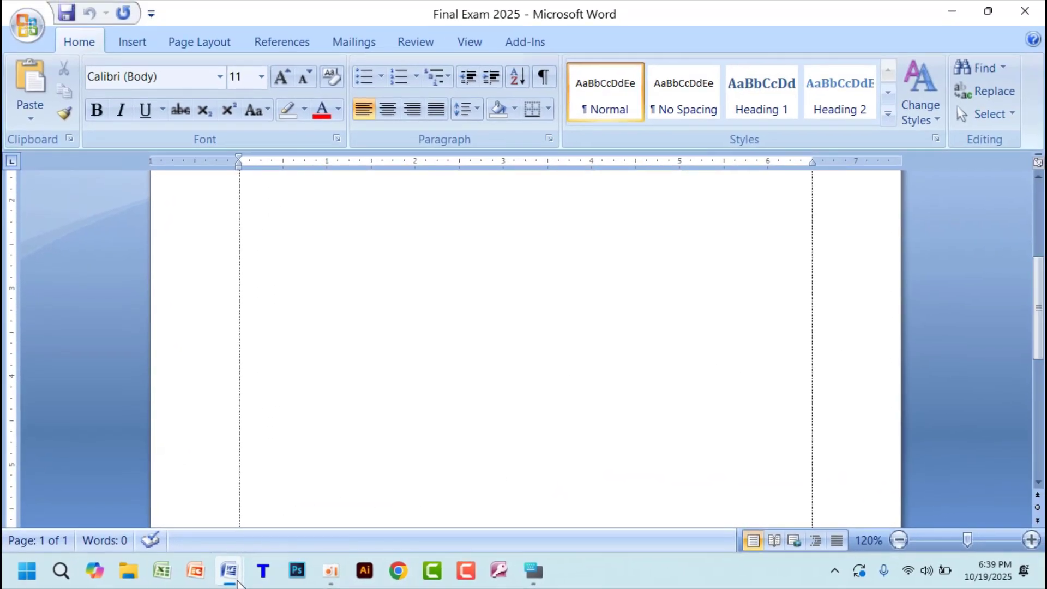
mouse_move(231, 570)
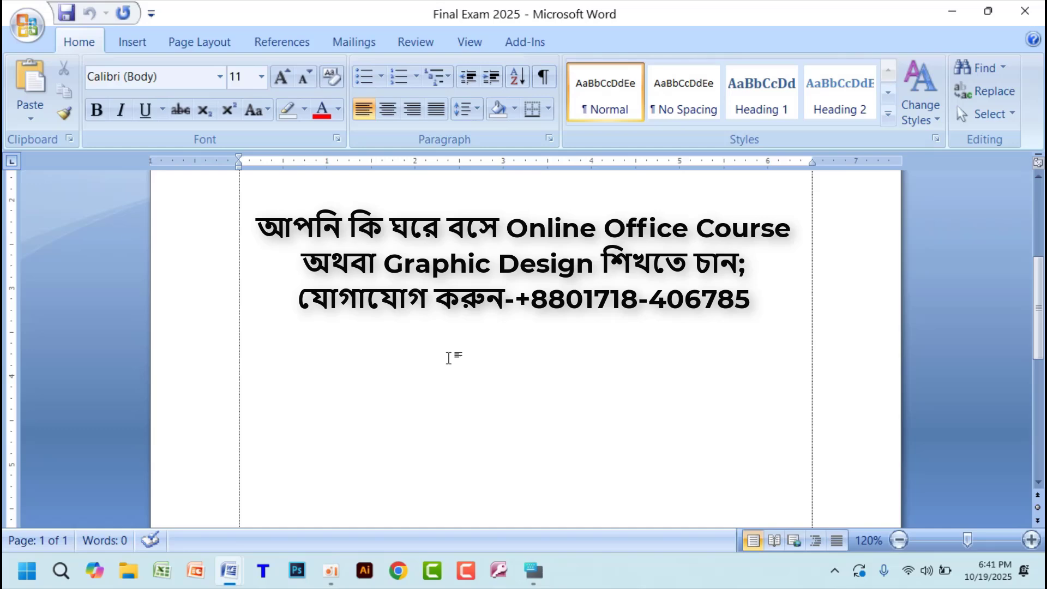
mouse_move(239, 576)
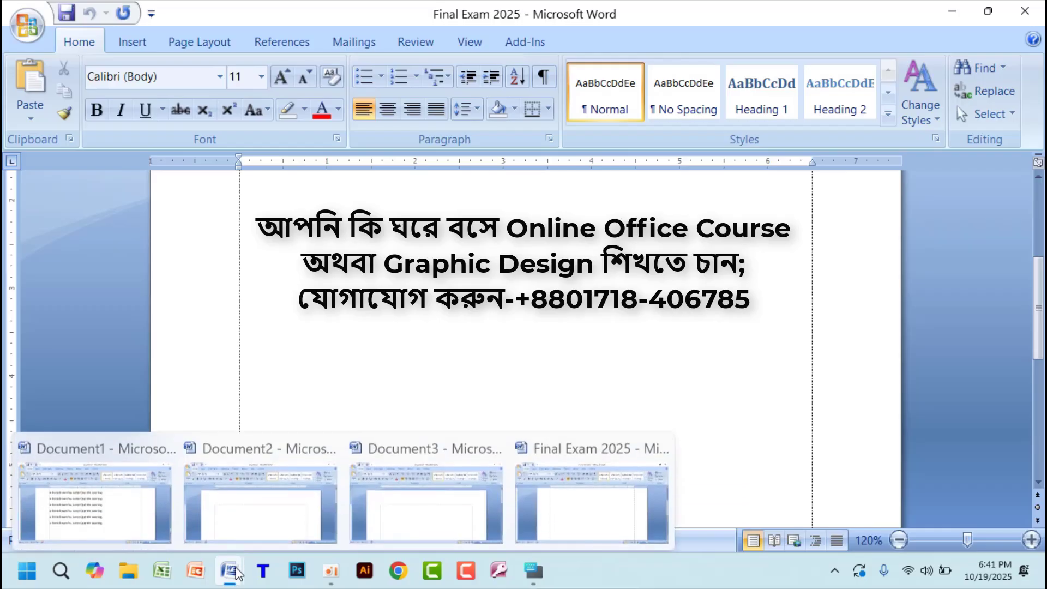
click(113, 523)
scroll(730, 371, up, 5)
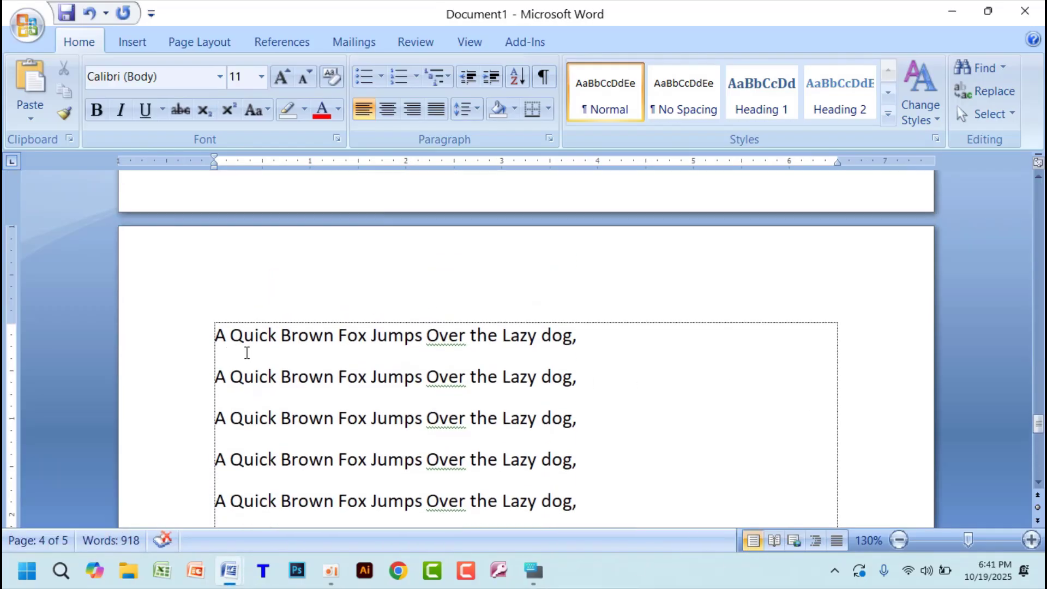
scroll(313, 362, up, 5)
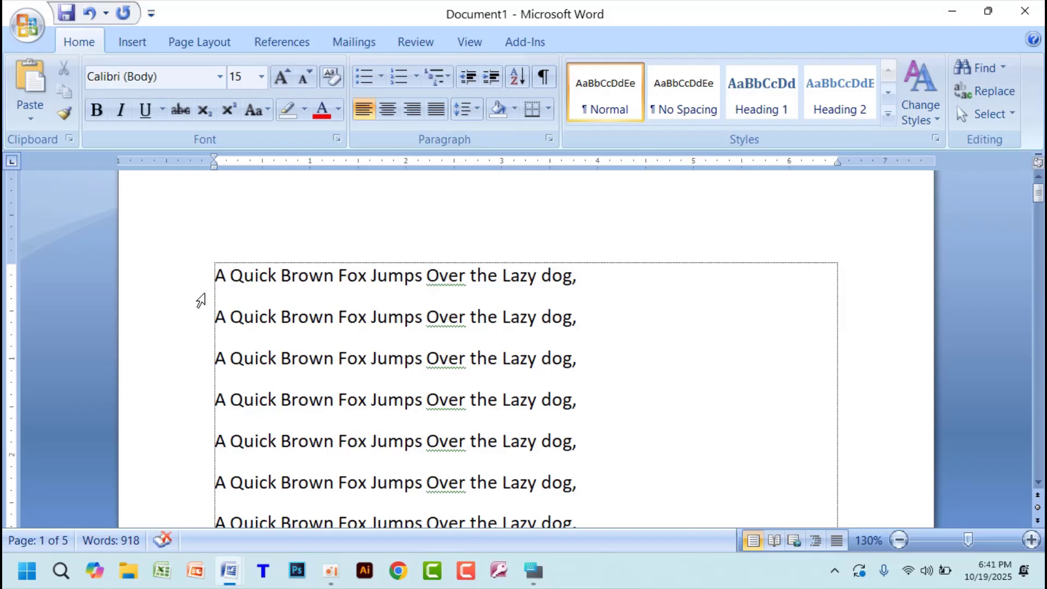
click(719, 298)
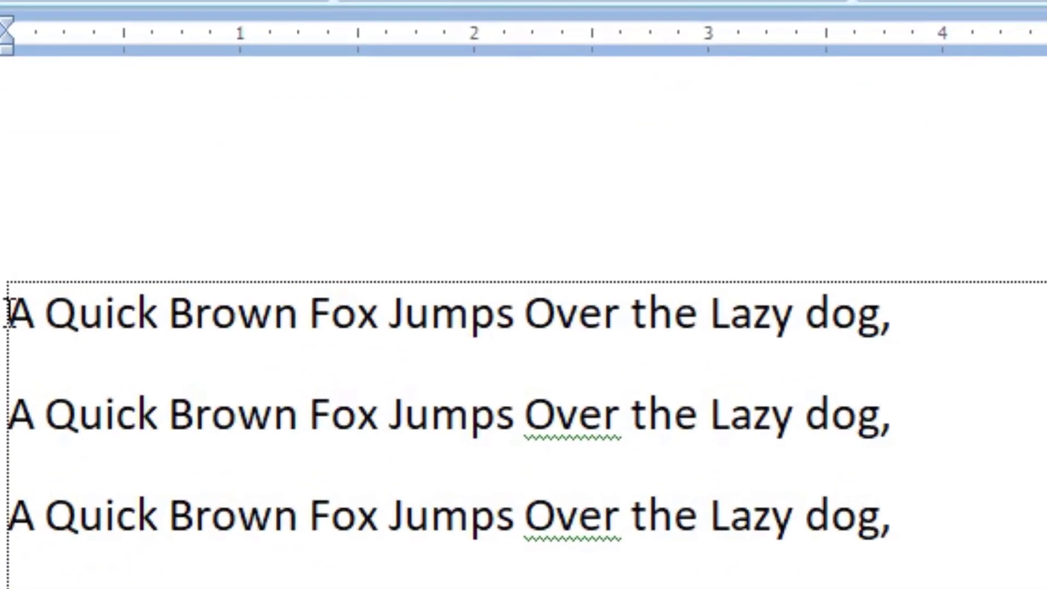
- Select the first line of text from its beginning to its end and clear the selection
drag(216, 270, 288, 270)
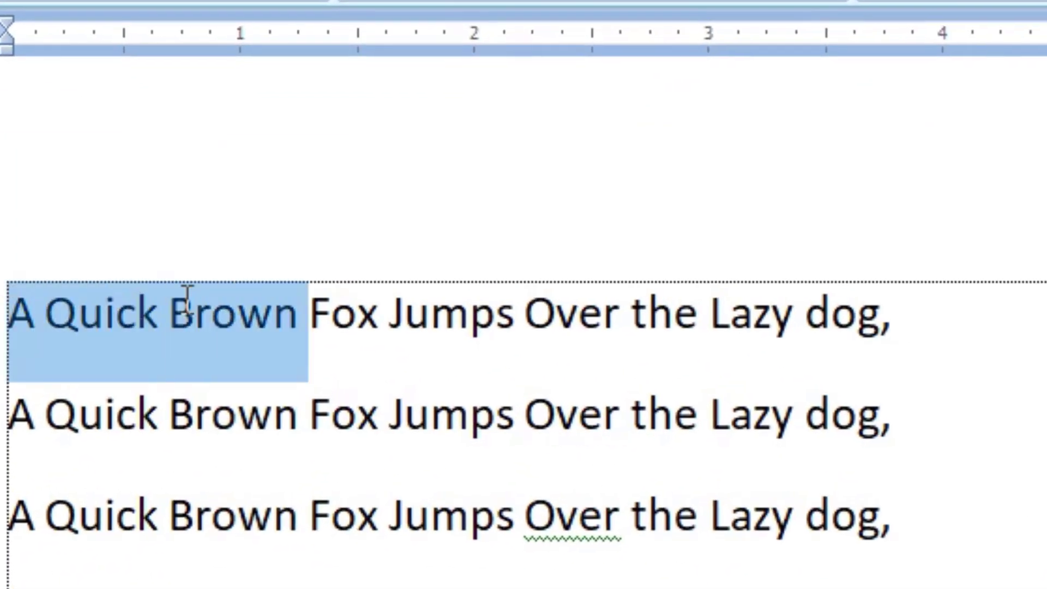
drag(187, 298, 907, 326)
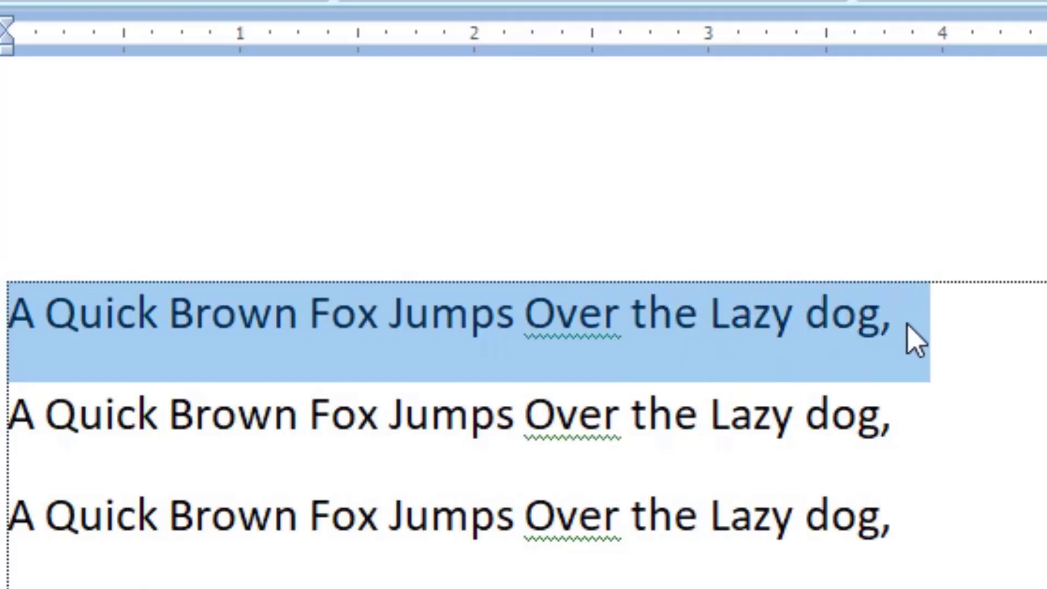
click(967, 334)
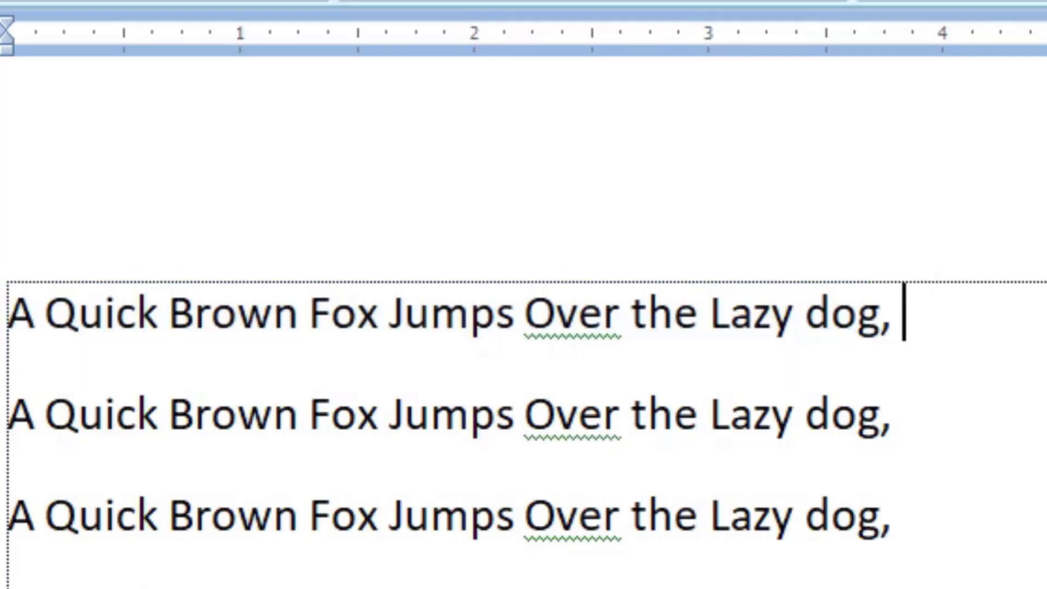
- Select the first four lines of text starting from the end of the first line, and clear the selection
drag(936, 322, 858, 584)
click(1031, 463)
click(696, 379)
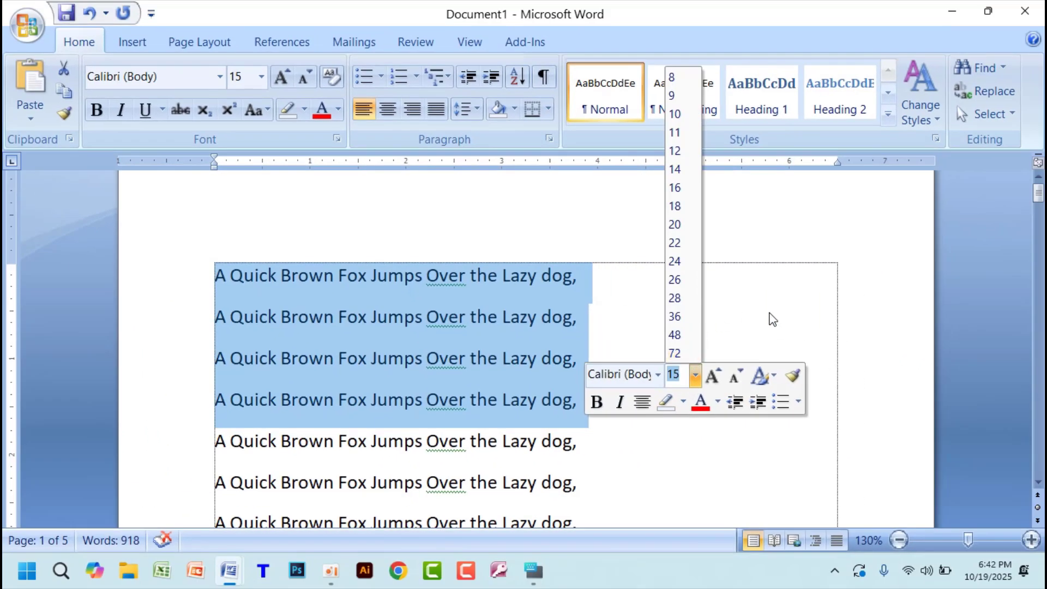
click(768, 319)
click(764, 318)
- Select the first line from the page margin, select a block from the second line's end downward, and clear the selection
click(200, 278)
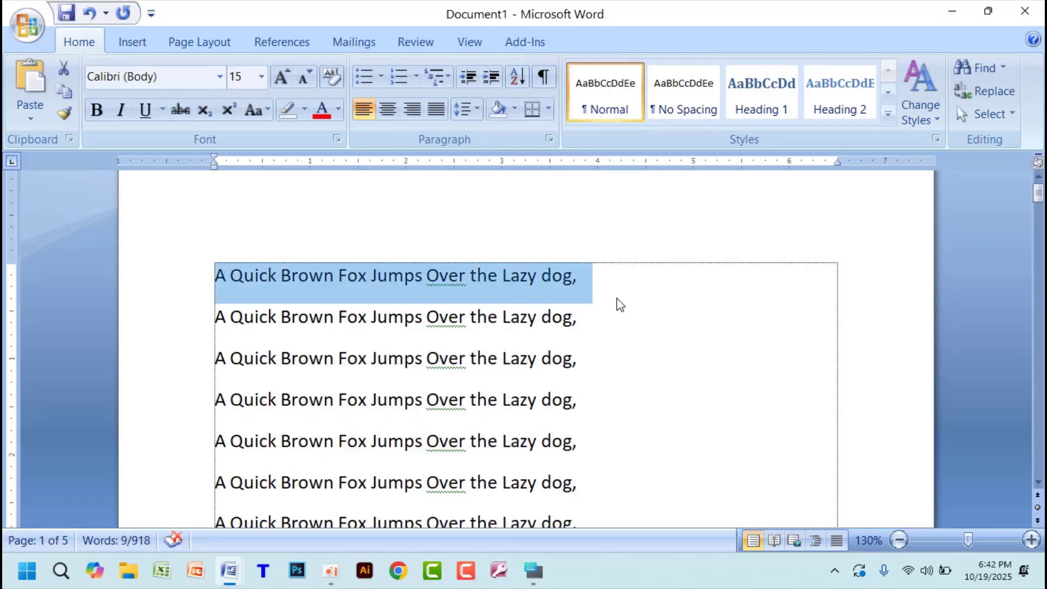
drag(618, 313, 641, 512)
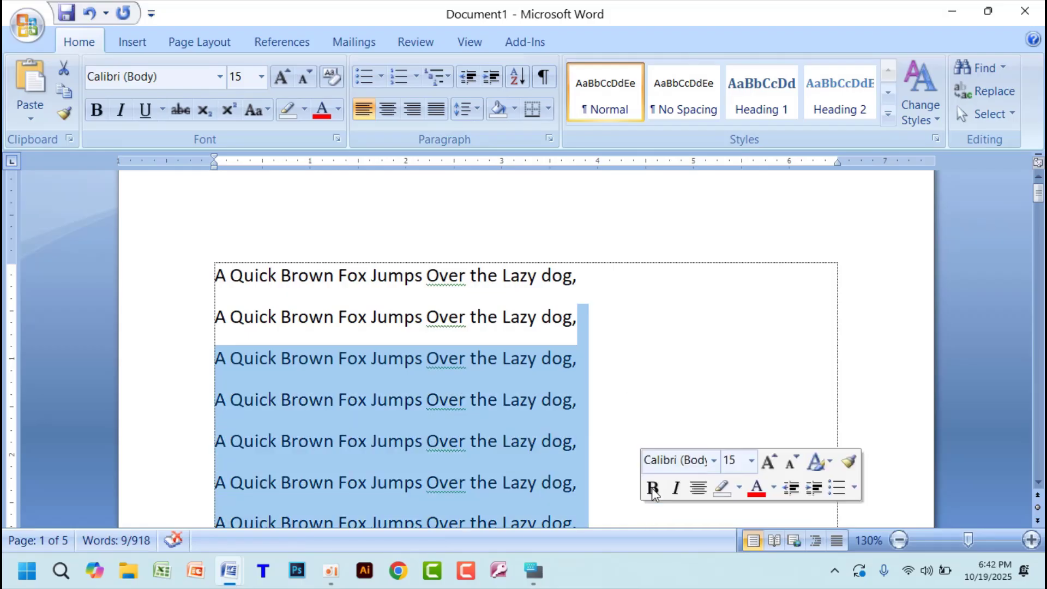
click(713, 311)
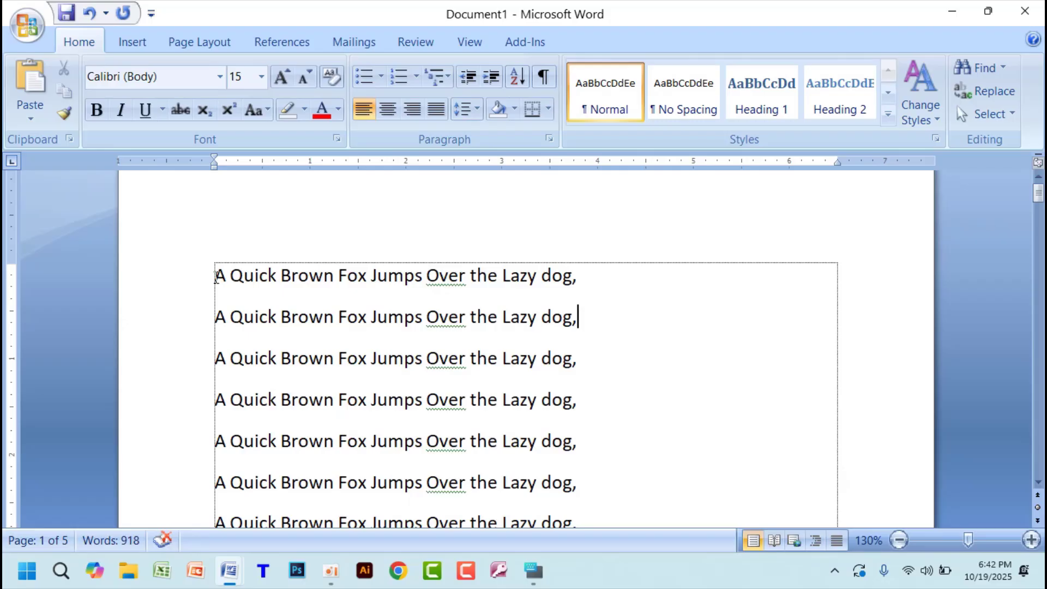
- Select the first line, extend the selection through the fourth line, and clear it
drag(215, 274, 626, 277)
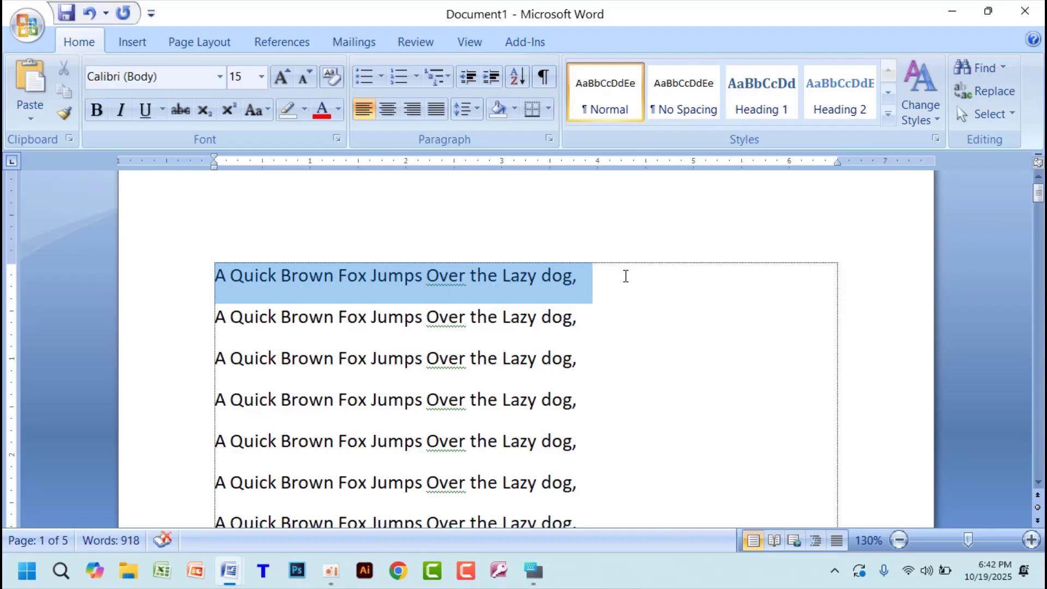
drag(625, 276, 601, 413)
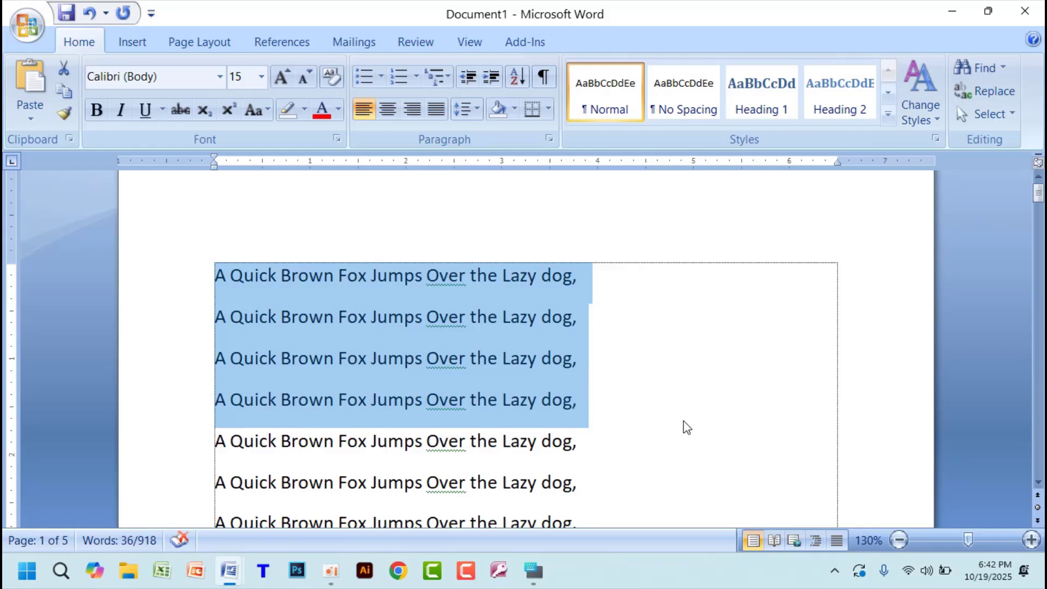
click(662, 279)
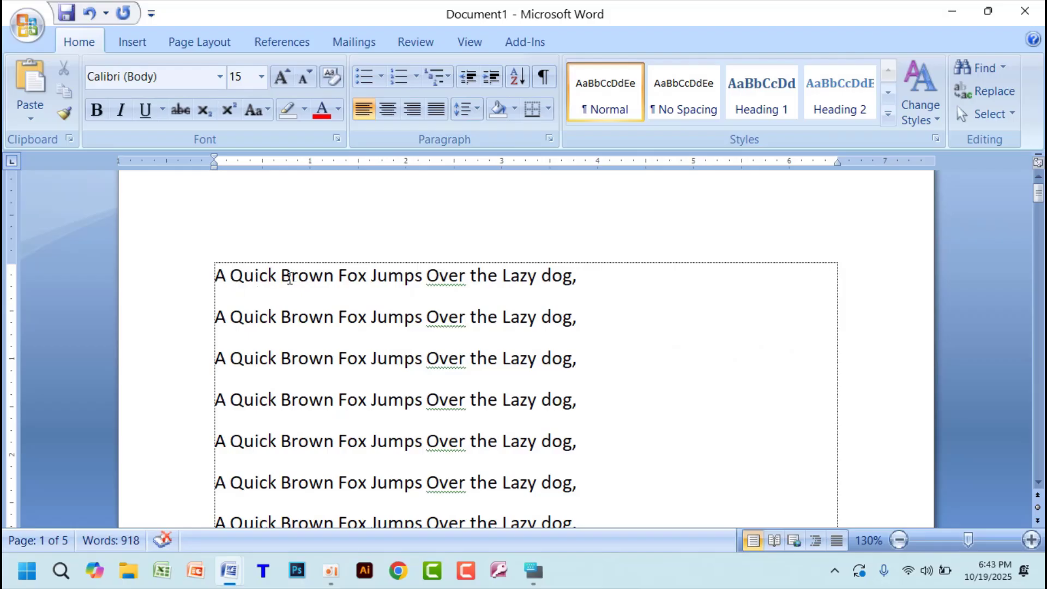
- Select the word "Brown" in the first line and in the second line, clearing each selection
drag(281, 279, 334, 281)
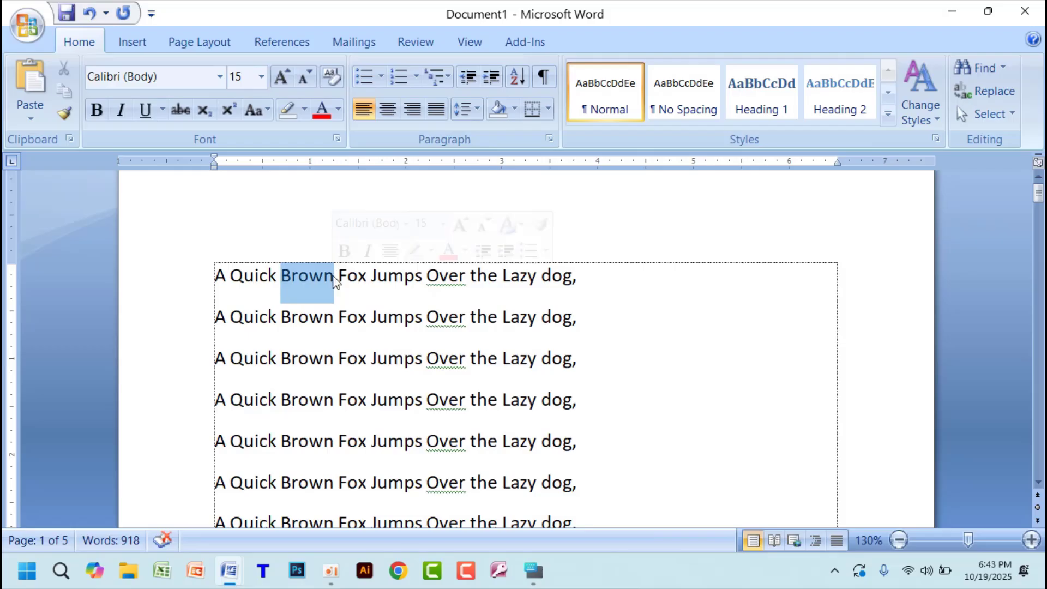
click(417, 275)
double_click(303, 278)
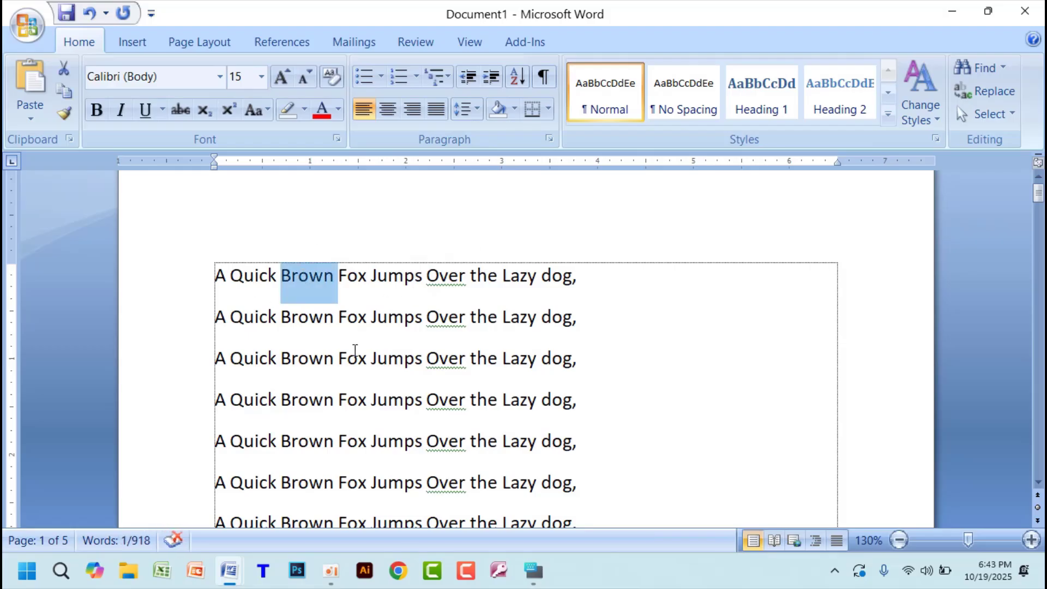
click(404, 359)
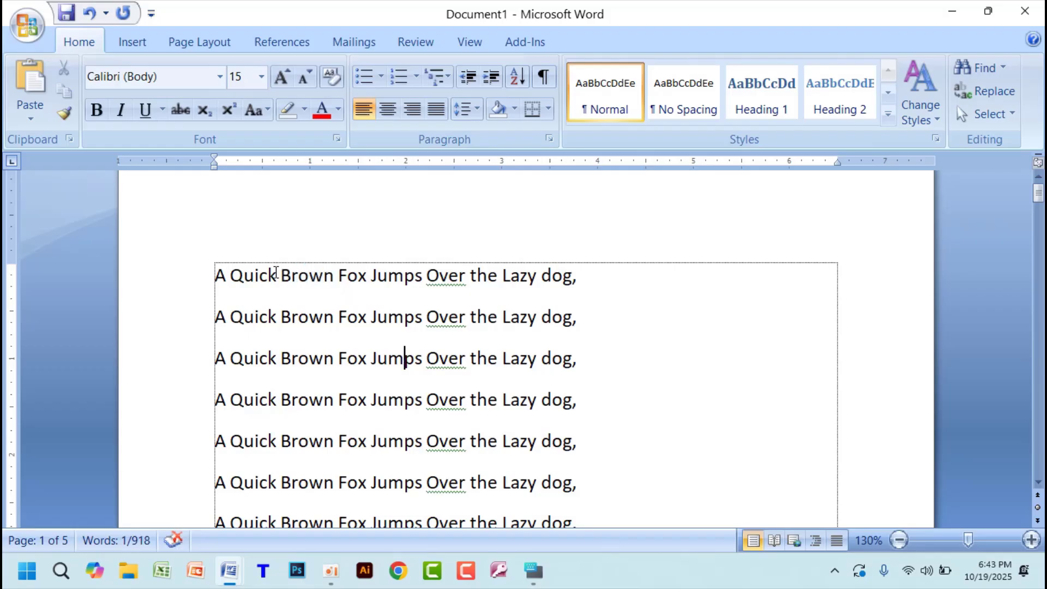
double_click(297, 314)
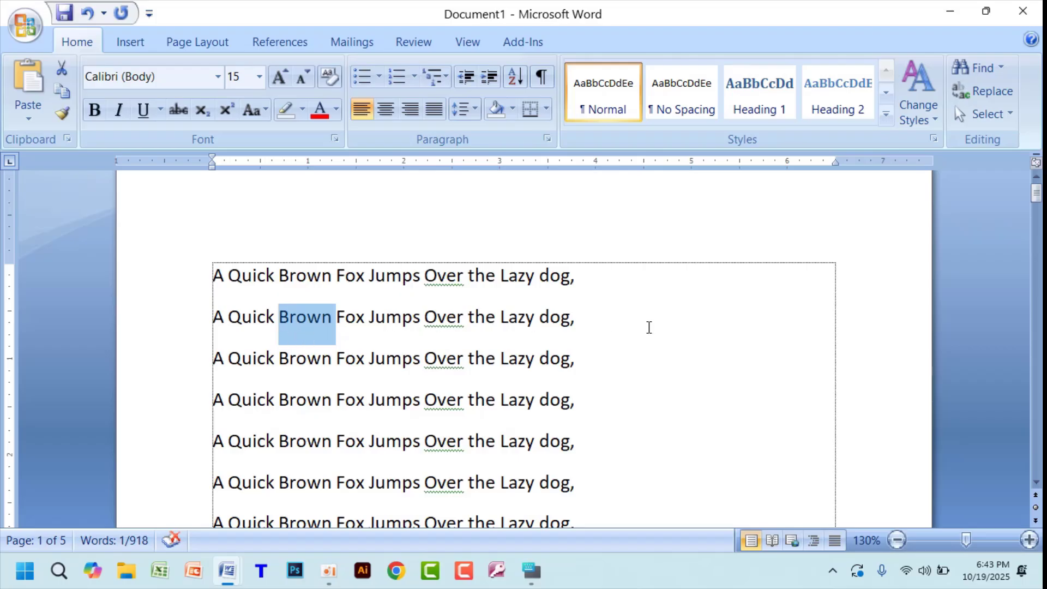
click(764, 303)
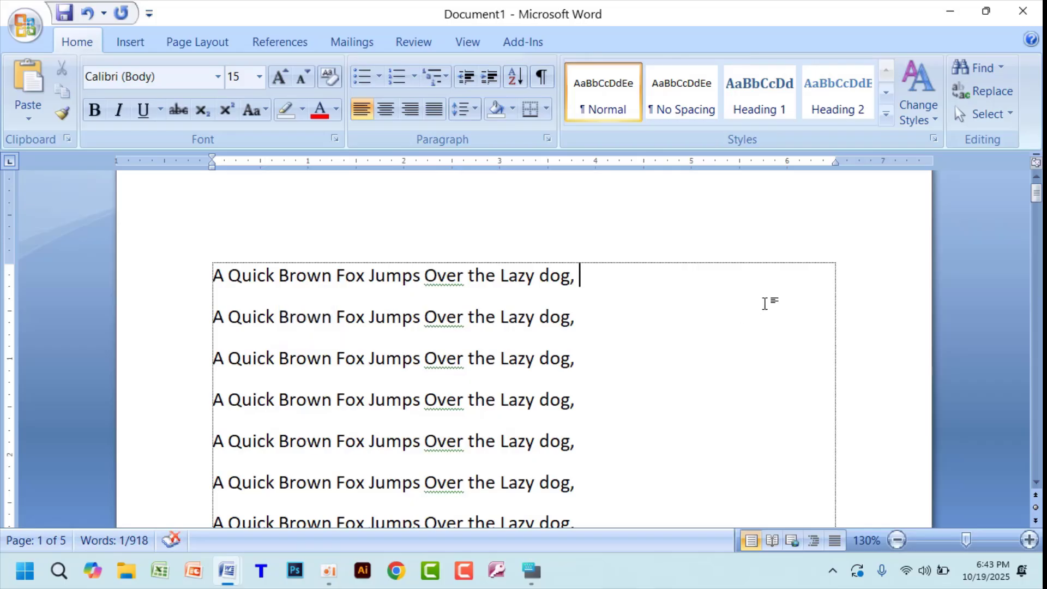
- Place the cursor at the start of the first line, and show and minimize the on-screen keyboard
key(Home)
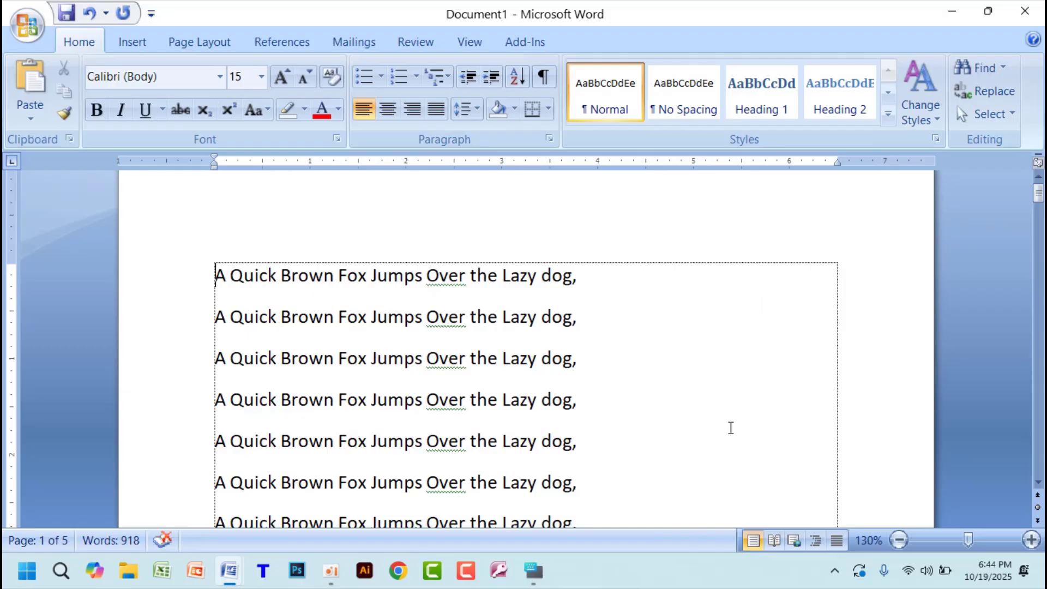
mouse_move(545, 567)
click(367, 512)
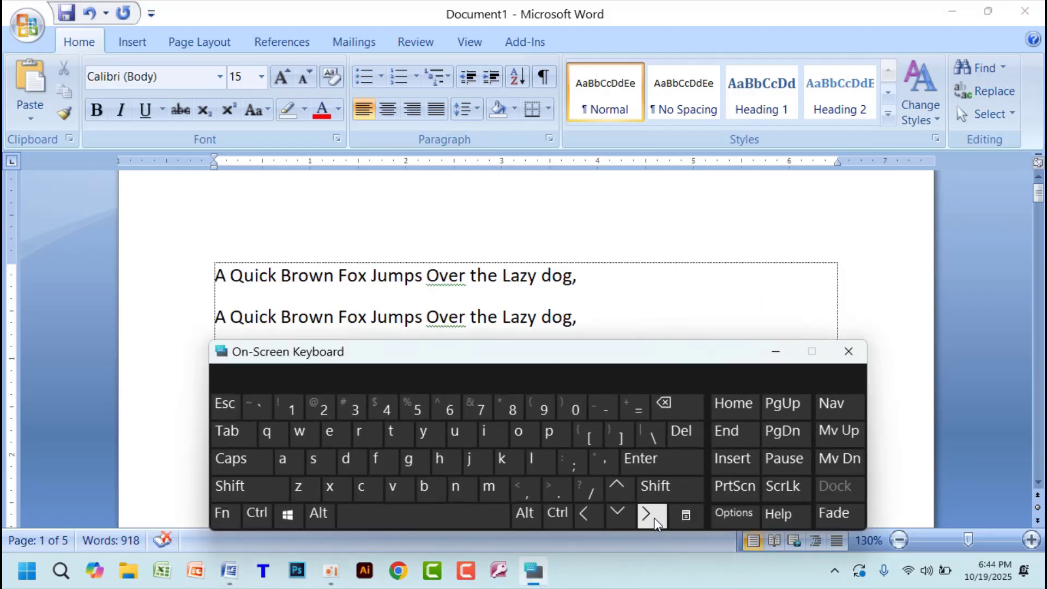
click(777, 352)
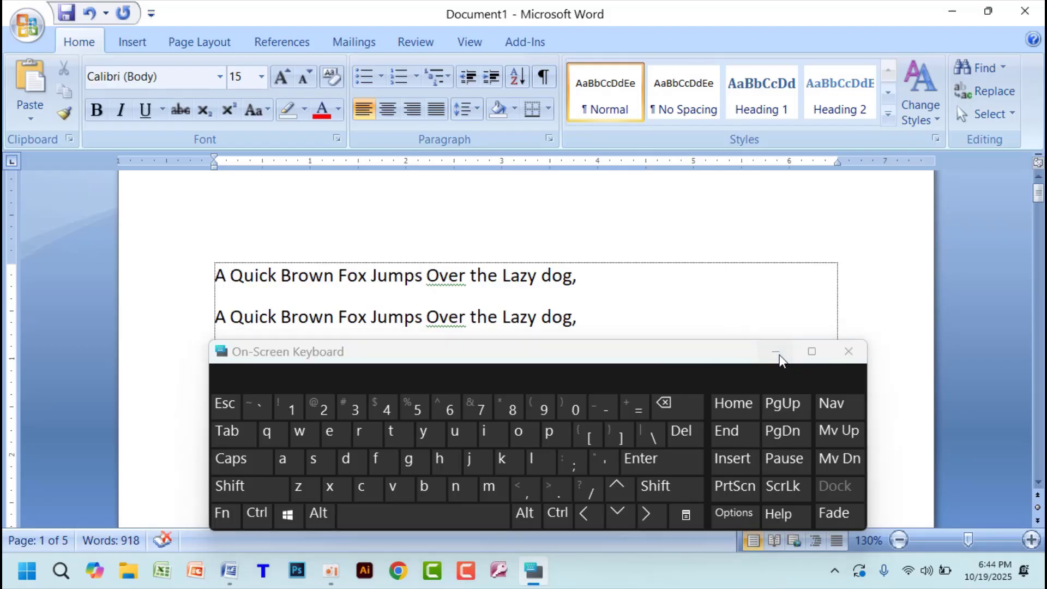
- Extend a selection character by character from the start of the first line, and return the cursor to that start
key(shift+Right)
key(shift+Right)
key(shift+Right)
key(shift+Right)
key(shift+Right)
key(shift+Right)
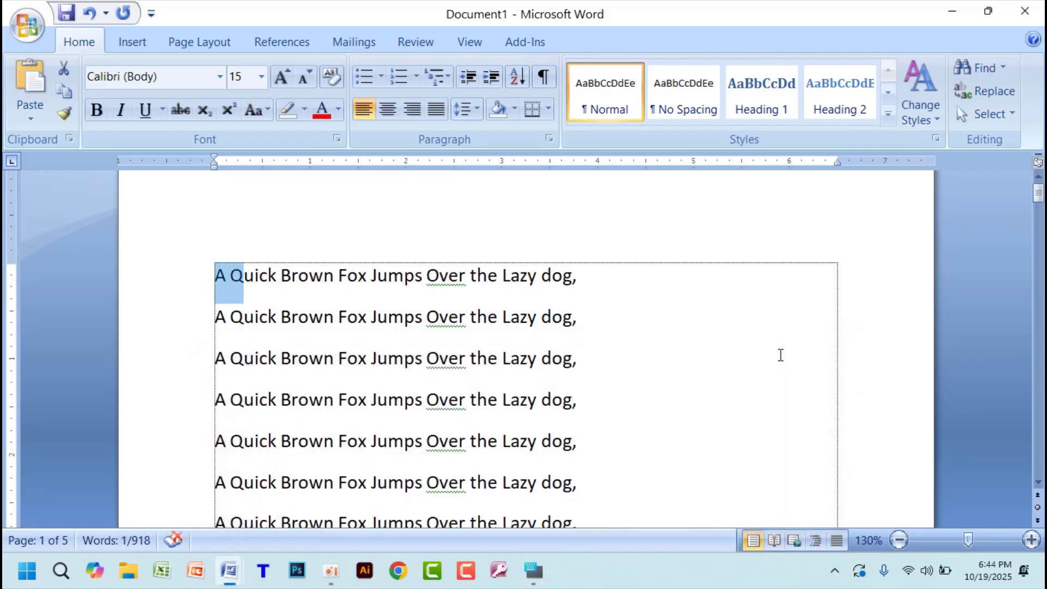
key(shift+Right)
key(shift+Right)
key(shift+Right)
key(shift+Right)
key(shift+Right)
key(shift+Right)
key(shift+Right)
key(shift+Right)
key(shift+Right)
key(shift+Right)
key(shift+Right)
key(shift+Right)
key(shift+Right)
key(shift+Right)
key(shift+Right)
key(shift+Right)
key(shift+Right)
key(shift+Right)
key(shift+Right)
key(shift+Right)
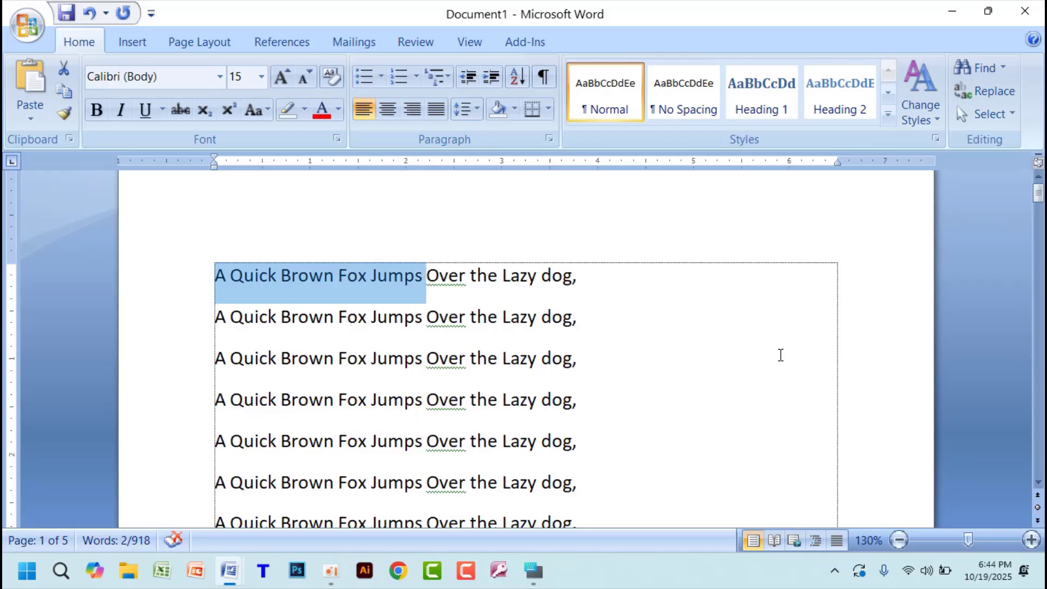
key(shift+Right)
key(shift+Right)
key(shift+Right)
key(shift+Right)
key(shift+Right)
key(shift+Right)
key(shift+Right)
key(shift+Right)
key(shift+Right)
key(shift+Right)
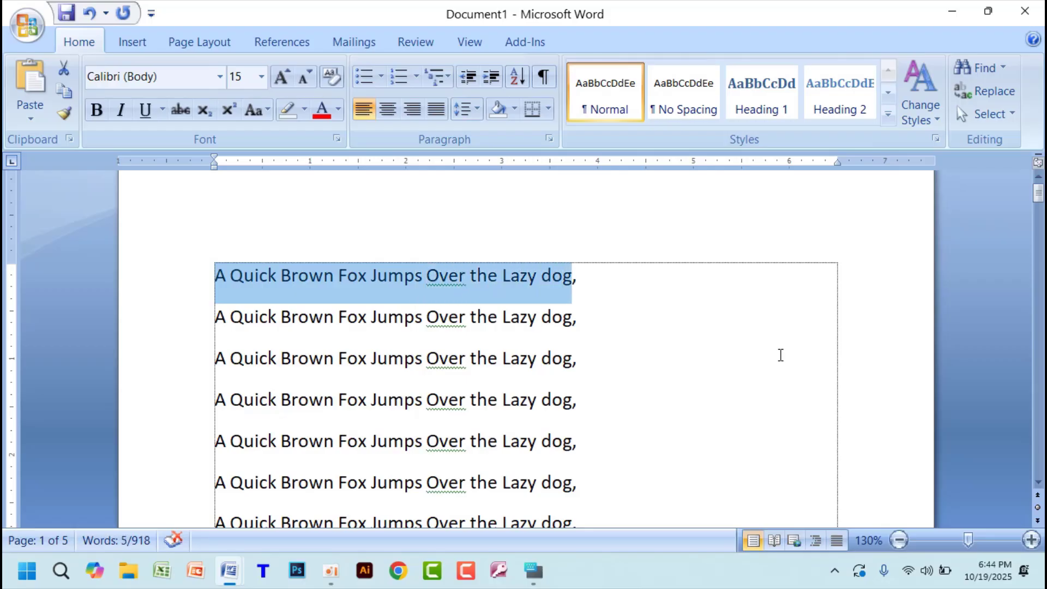
key(Left)
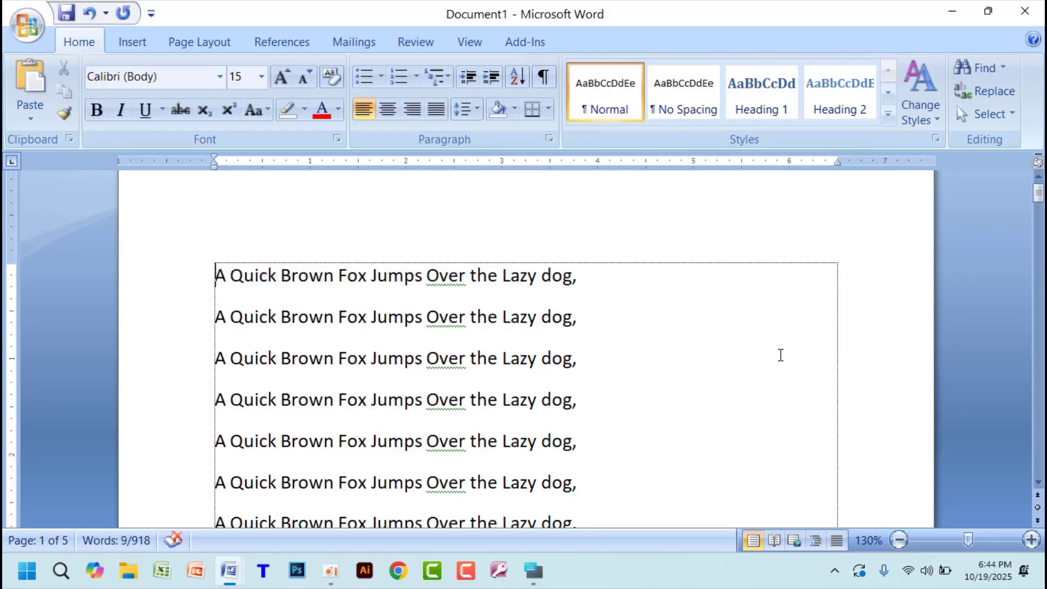
- Select the entire first line again, character by character from its start to its end
key(shift+Right)
key(shift+Right)
key(shift+Right)
key(shift+Right)
key(shift+Right)
key(shift+Right)
key(shift+Right)
key(shift+Right)
key(shift+Right)
key(shift+Right)
key(shift+Right)
key(shift+Right)
key(shift+Right)
key(shift+Right)
key(shift+Right)
key(shift+Right)
key(shift+Right)
key(shift+Right)
key(shift+Right)
key(shift+Right)
key(shift+Right)
key(shift+Right)
key(shift+Right)
key(shift+Right)
key(shift+Right)
key(shift+Right)
key(shift+Right)
key(shift+Right)
key(shift+Right)
key(shift+Right)
key(shift+Right)
key(shift+Right)
key(shift+Right)
key(shift+Right)
key(shift+Right)
key(shift+Right)
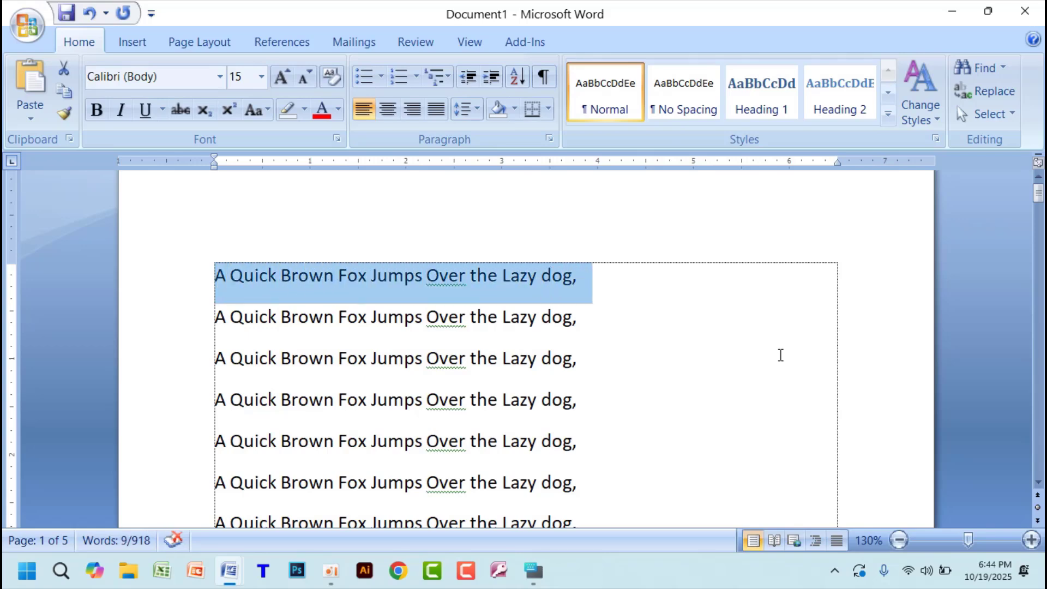
- Select the first line's text backward, character by character, from the line's end to just after the opening "A"
click(635, 269)
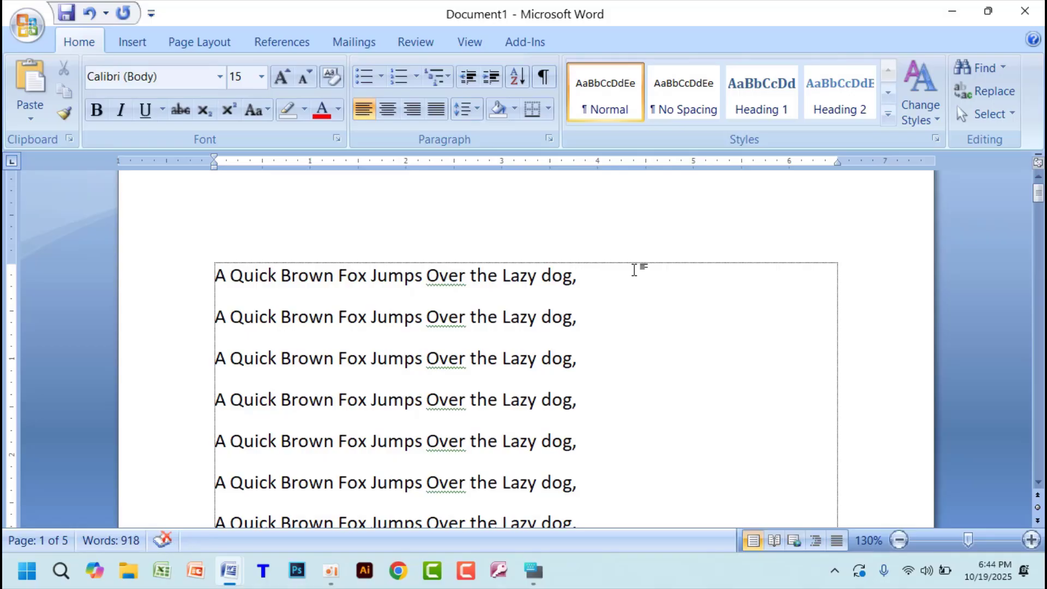
key(shift+Left)
key(shift+Left)
key(shift+Left)
key(shift+Left)
key(shift+Left)
key(shift+Left)
key(shift+Left)
key(shift+Left)
key(shift+Left)
key(shift+Left)
key(shift+Left)
key(shift+Left)
key(shift+Left)
key(shift+Left)
key(shift+Left)
key(shift+Left)
key(shift+Left)
key(shift+Left)
key(shift+Left)
key(shift+Left)
key(shift+Left)
key(shift+Left)
key(shift+Left)
key(shift+Left)
key(shift+Left)
key(shift+Left)
key(shift+Left)
key(shift+Left)
key(shift+Left)
key(shift+Left)
key(shift+Left)
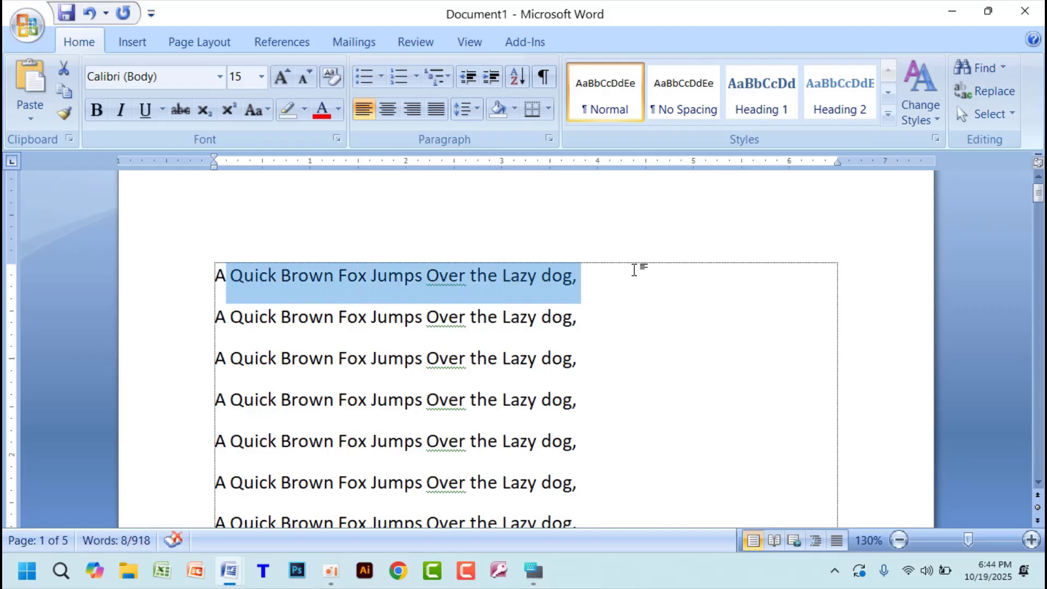
- Clear the selection, select the whole first paragraph at once, deselect it, and select it again the same way
click(631, 322)
click(209, 275)
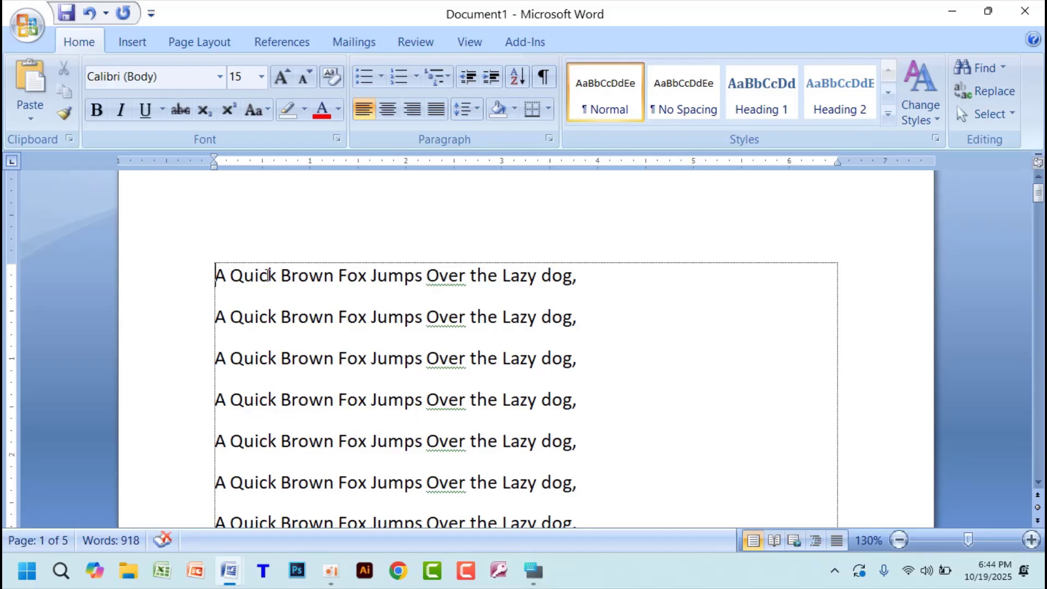
triple_click(610, 282)
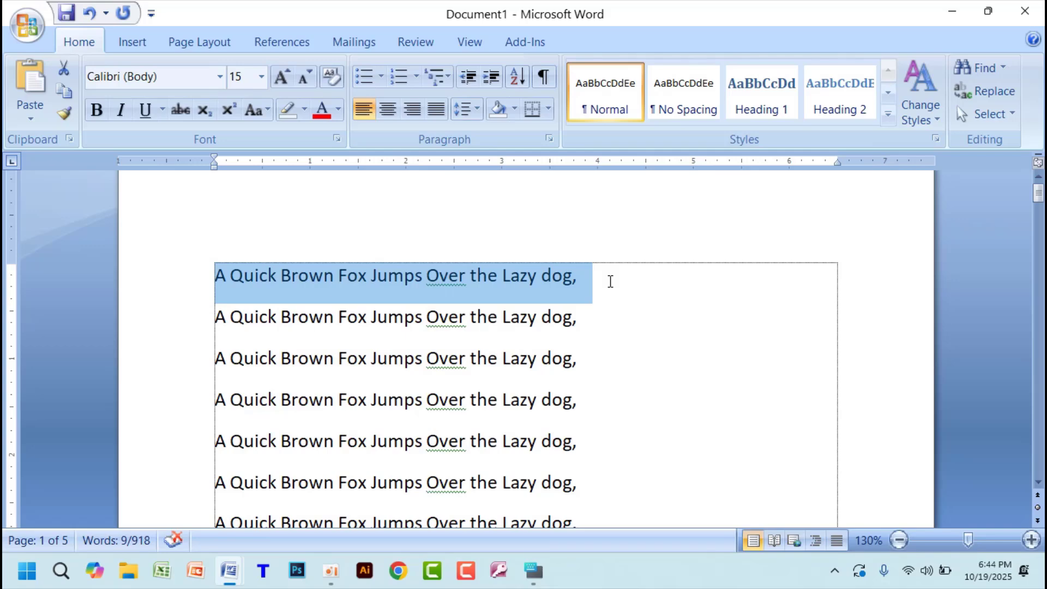
key(Right)
click(606, 277)
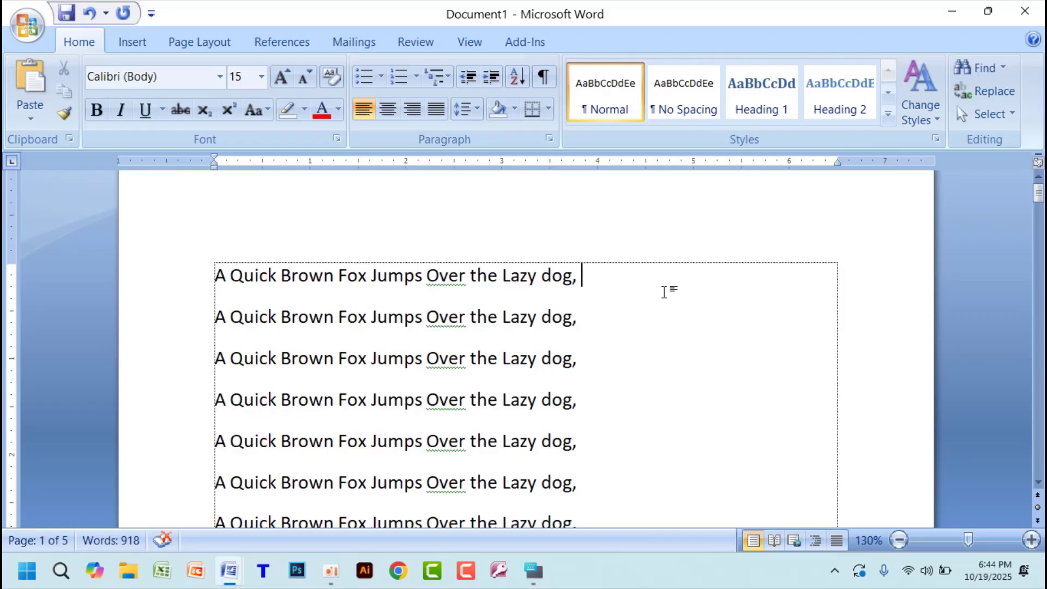
triple_click(665, 293)
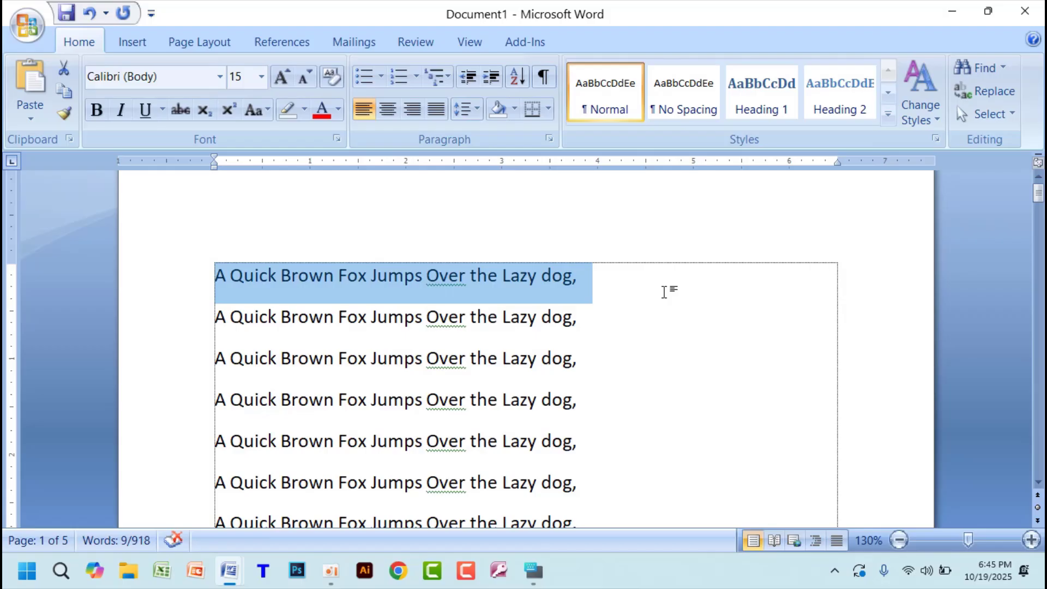
- Clear the first paragraph's selection and select all the text on the first page in one sweep, from its first line to its last
click(490, 357)
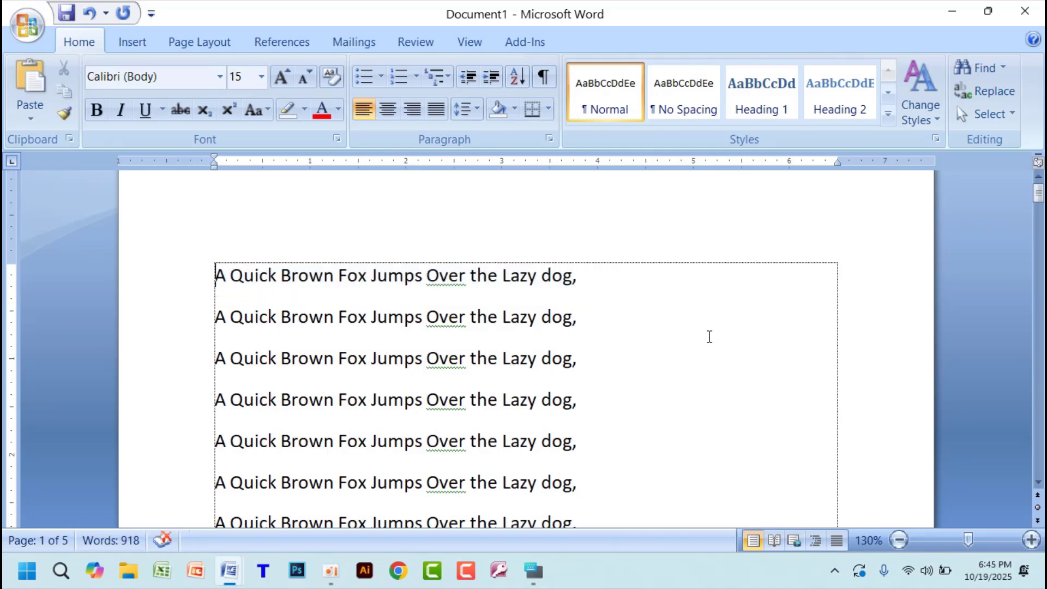
scroll(706, 338, down, 2)
scroll(697, 349, down, 2)
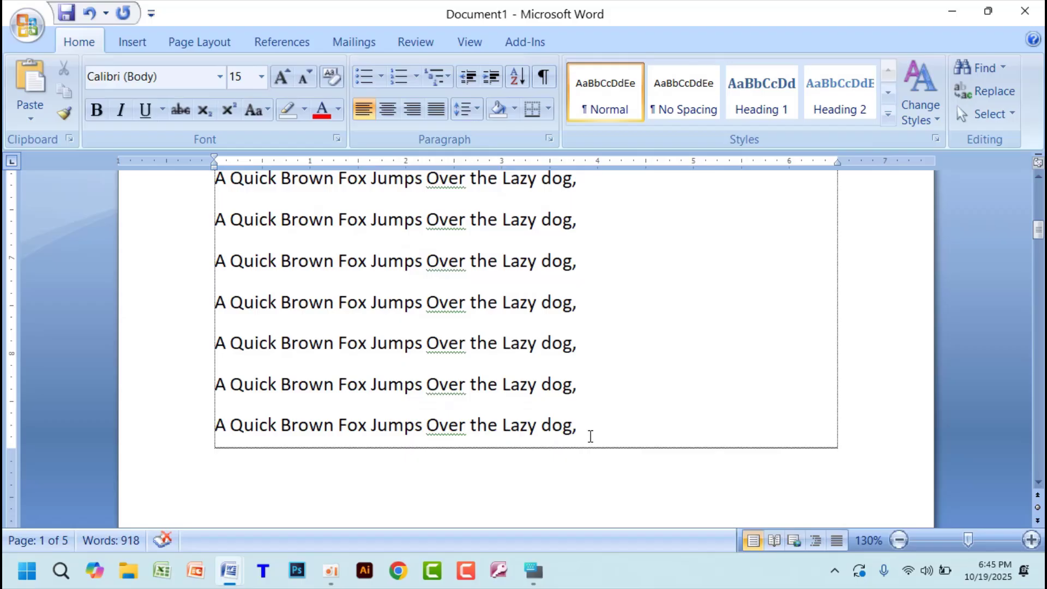
ctrl+scroll(698, 385, down, 9)
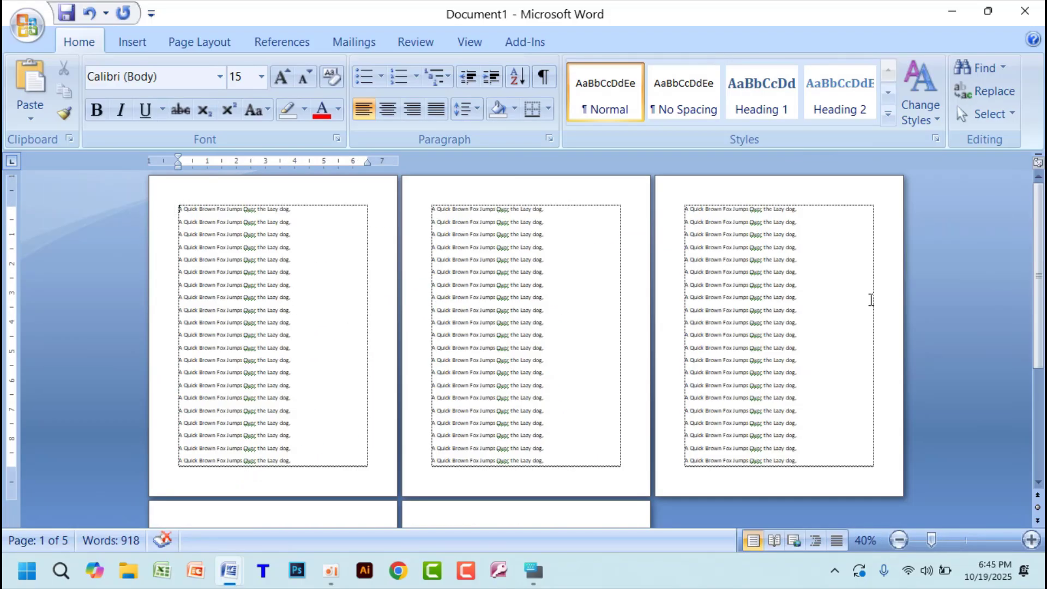
click(694, 281)
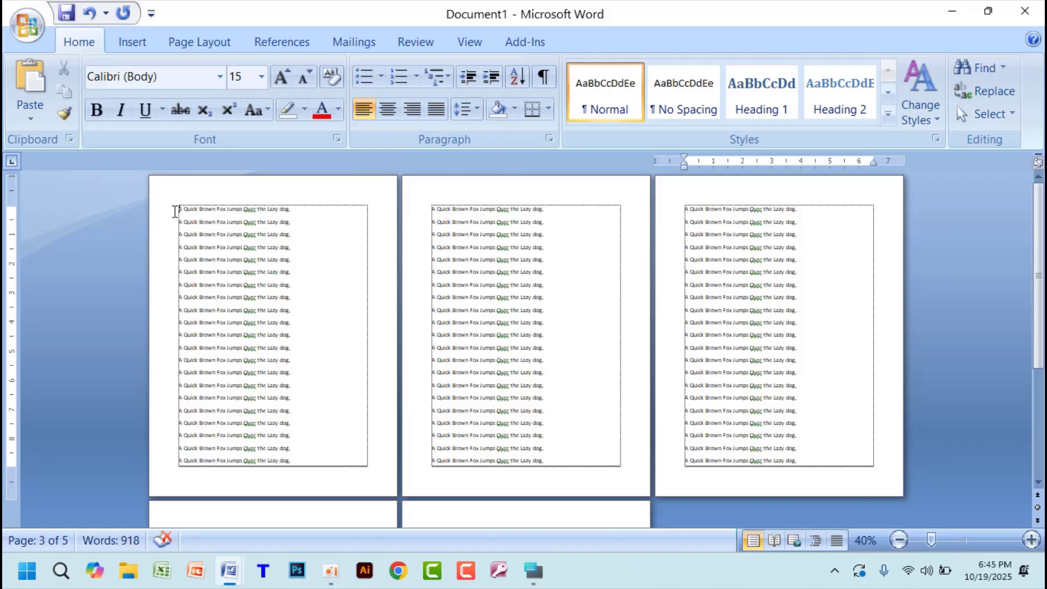
drag(178, 209, 301, 463)
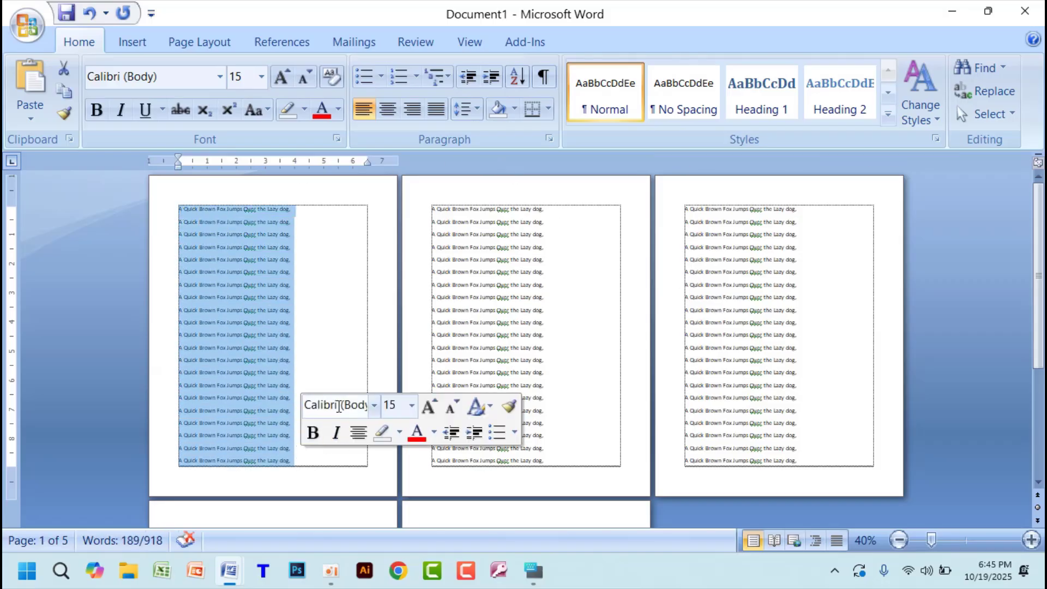
- Deselect the text and, from the start of the first page, extend the selection downward line by line to the page's last line
click(352, 322)
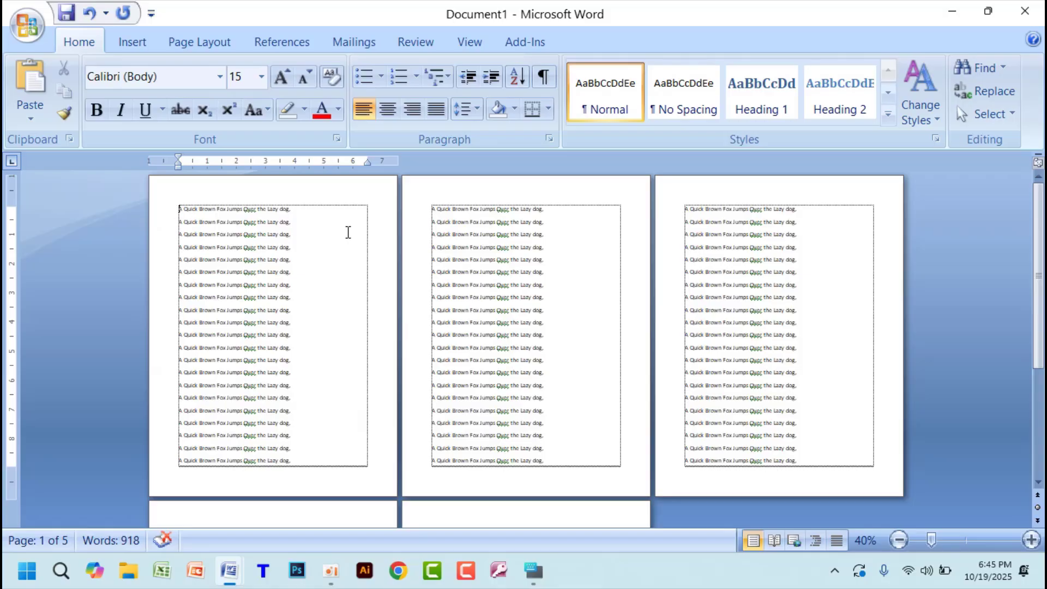
key(shift+Down)
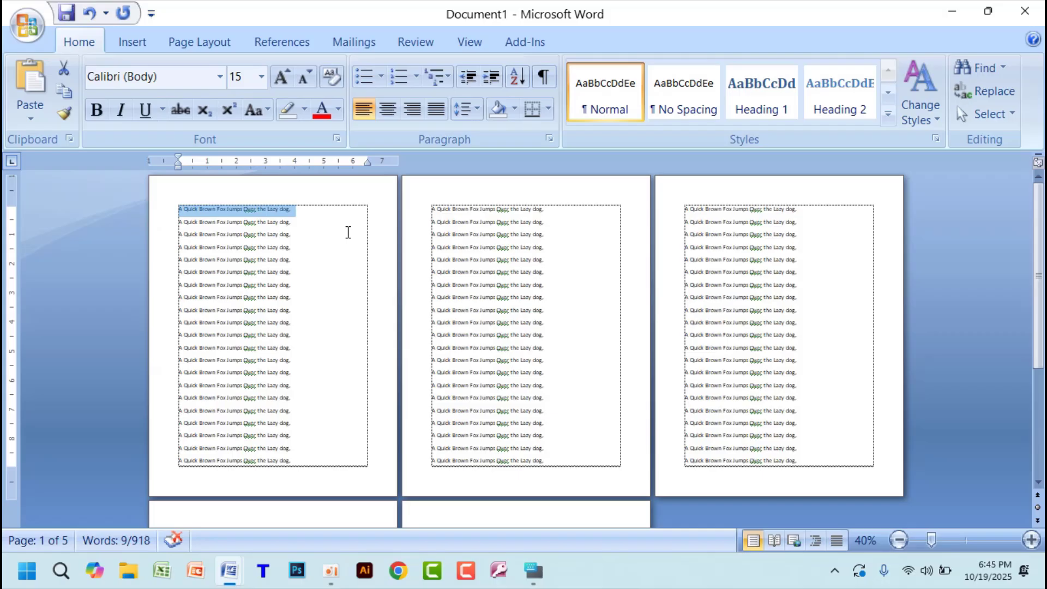
key(shift+Down)
key(shift+Down)
key(shift+Down)
key(shift+Down)
key(shift+Down)
key(shift+Down)
key(shift+Down)
key(shift+Down)
key(shift+Down)
key(shift+Down)
key(shift+Down)
key(shift+Down)
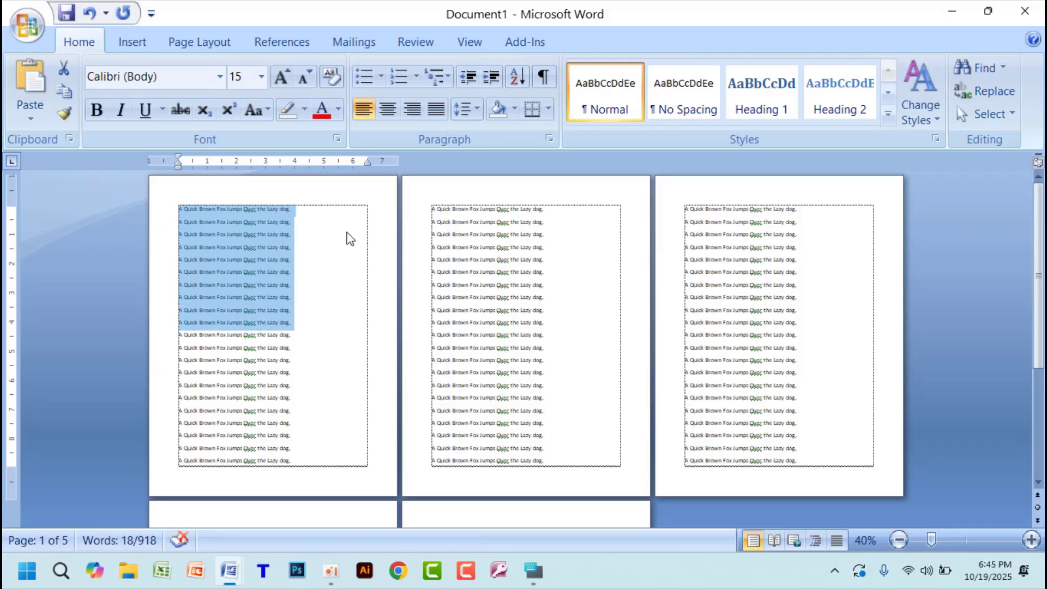
key(shift+Down)
key(shift+Down)
key(shift+Down)
key(shift+Down)
key(shift+Down)
key(shift+Down)
key(shift+Down)
key(shift+Down)
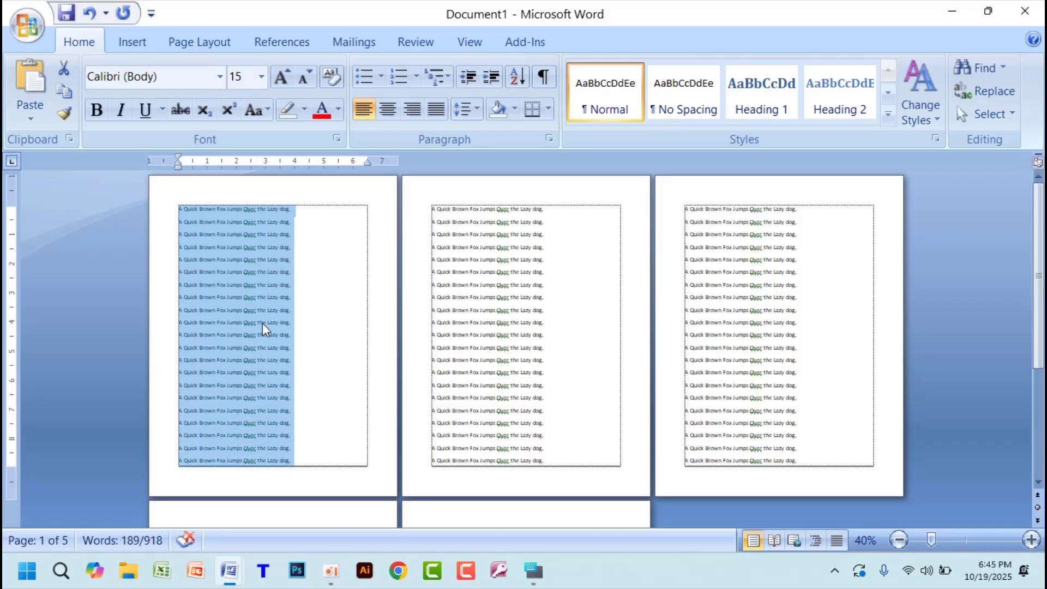
- Select the first page's text upward line by line from the end of its last line to the first line, and clear the selection
click(316, 472)
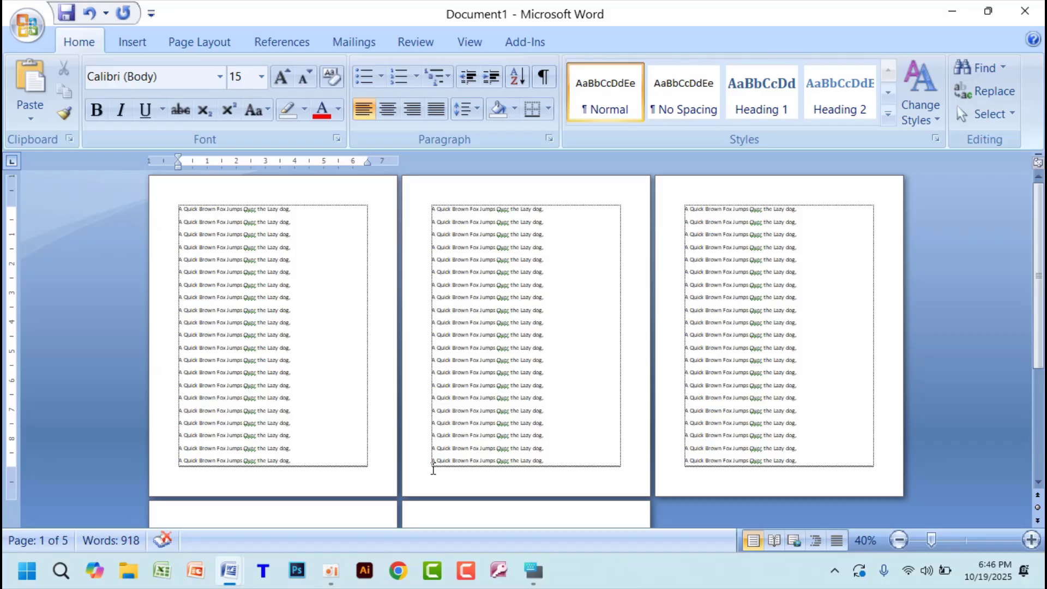
key(shift+Up)
key(shift+Up)
key(shift+Up)
key(shift+Up)
key(shift+Up)
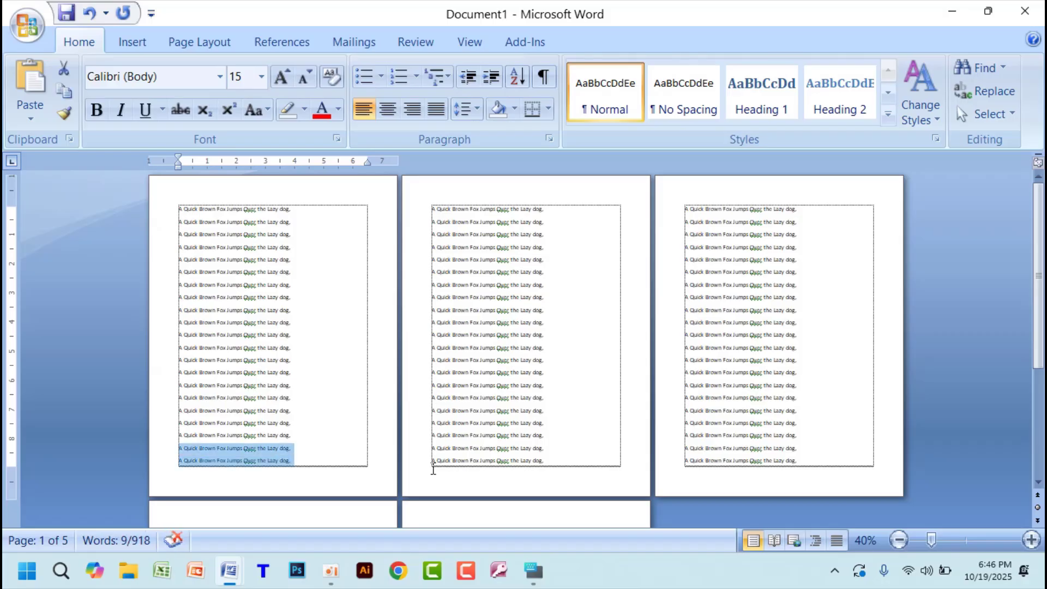
key(shift+Up)
key(shift+Up)
key(shift+Up)
key(shift+Up)
key(shift+Up)
key(shift+Up)
key(shift+Up)
key(shift+Up)
key(shift+Up)
key(shift+Up)
key(shift+Up)
key(shift+Up)
key(shift+Up)
key(shift+Up)
key(shift+Up)
key(shift+Up)
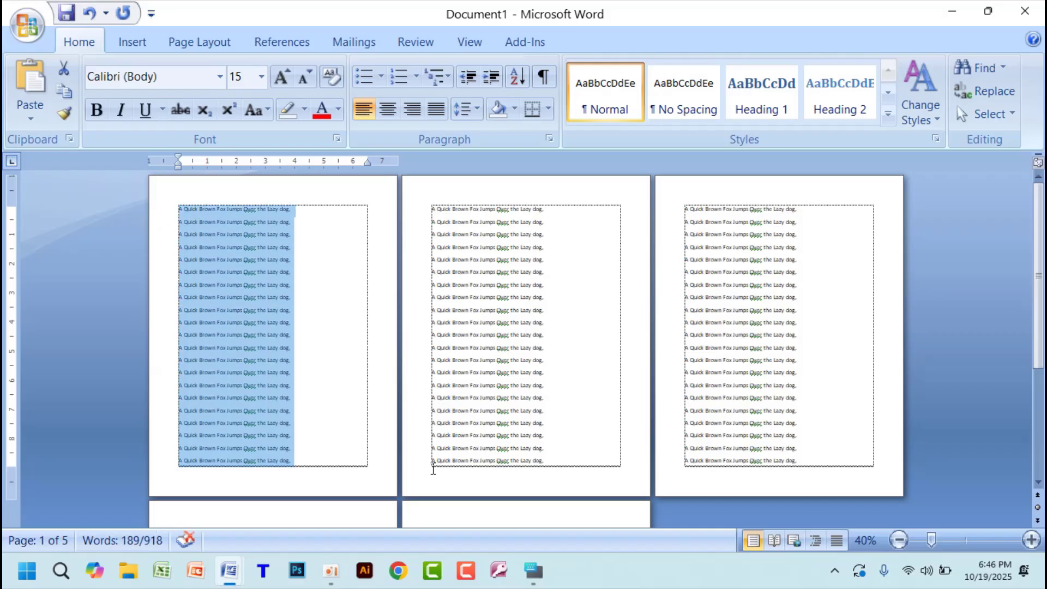
click(303, 458)
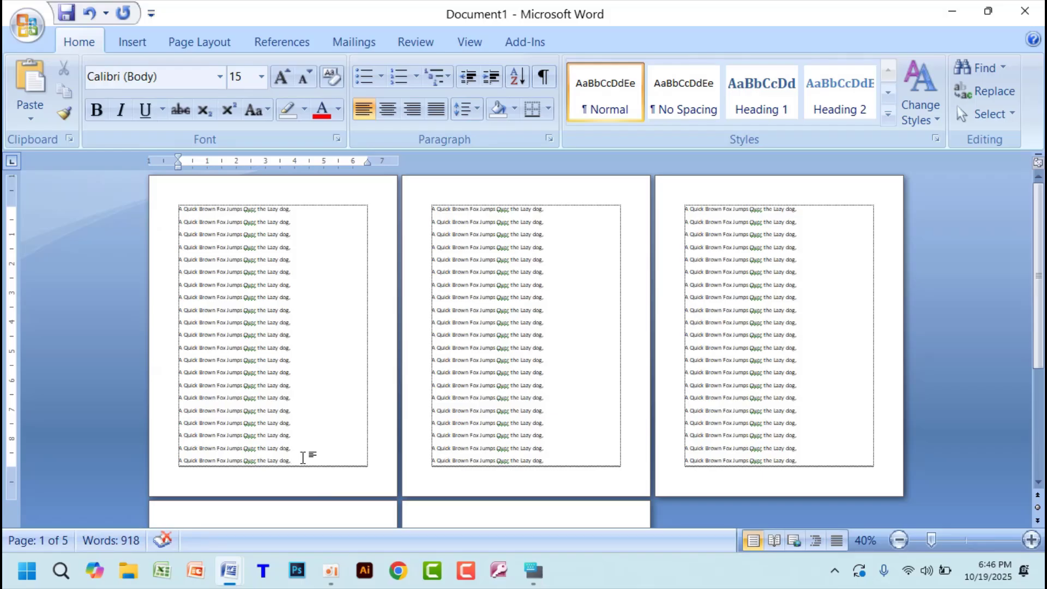
- Select the eleventh line on the first page and set its font colour to the standard red
click(294, 334)
ctrl+scroll(305, 390, up, 5)
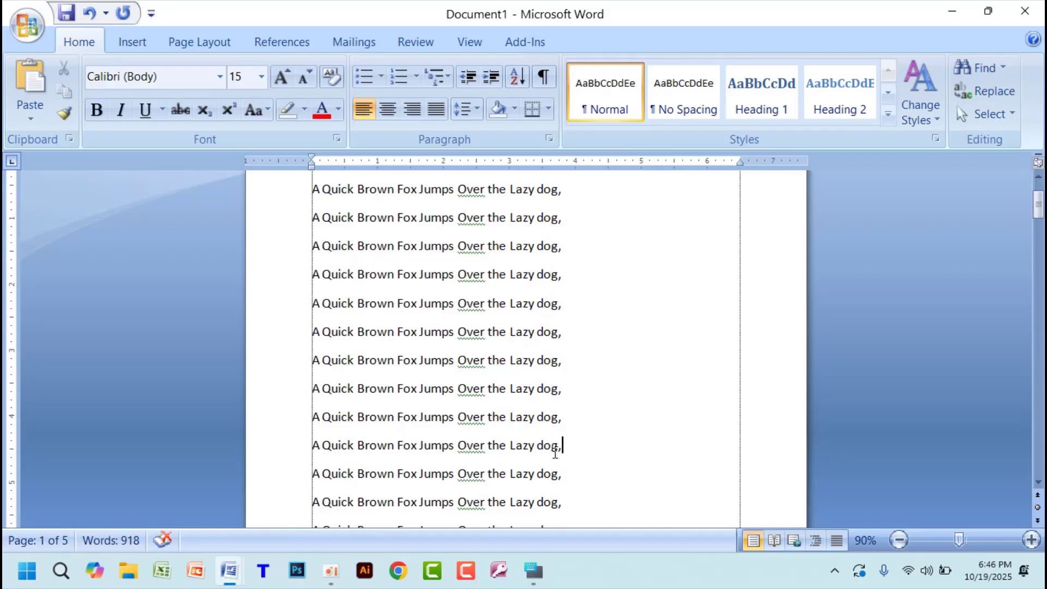
drag(577, 447, 312, 447)
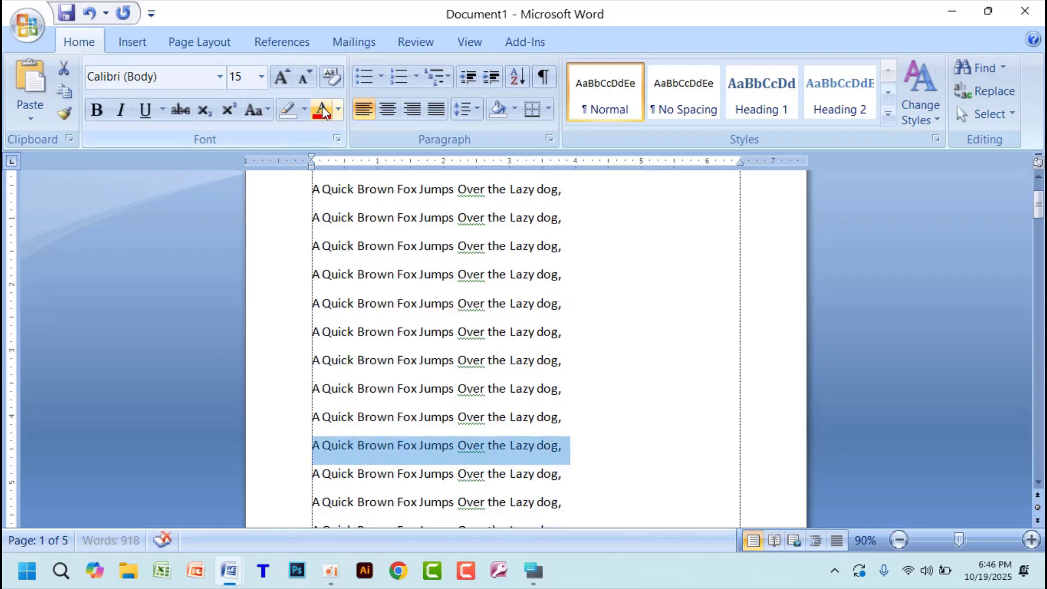
click(339, 110)
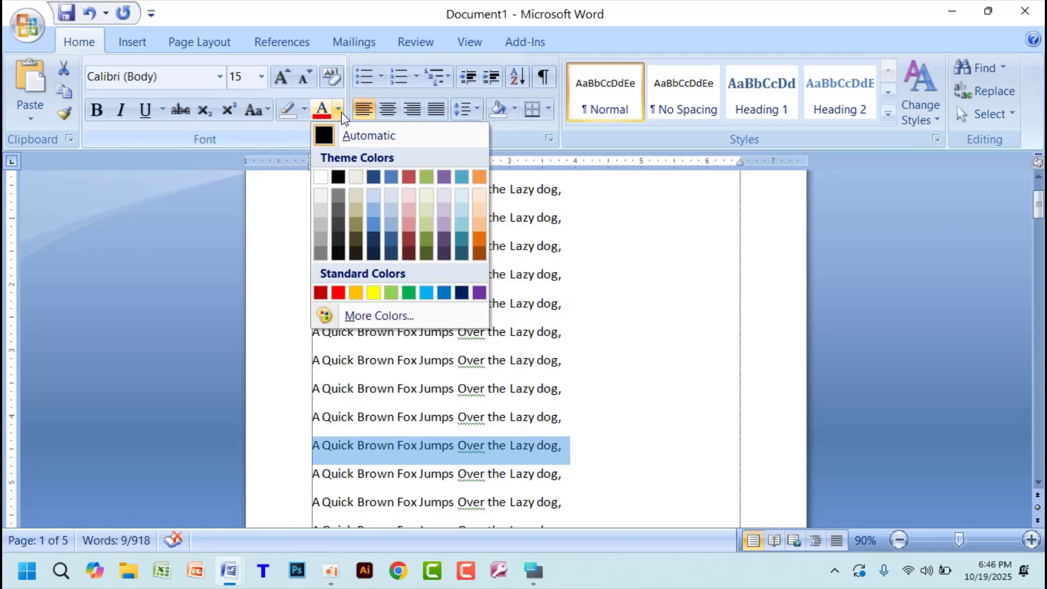
click(338, 293)
- Select all the text from the end of the red line back to the start of the document and review the selection's extent
click(599, 452)
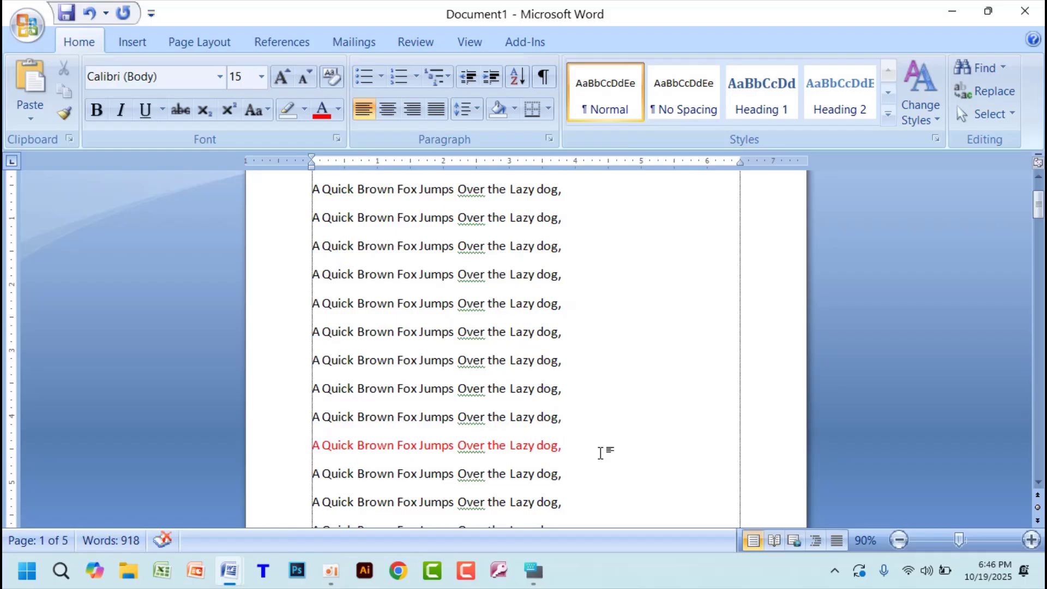
key(ctrl+shift+Home)
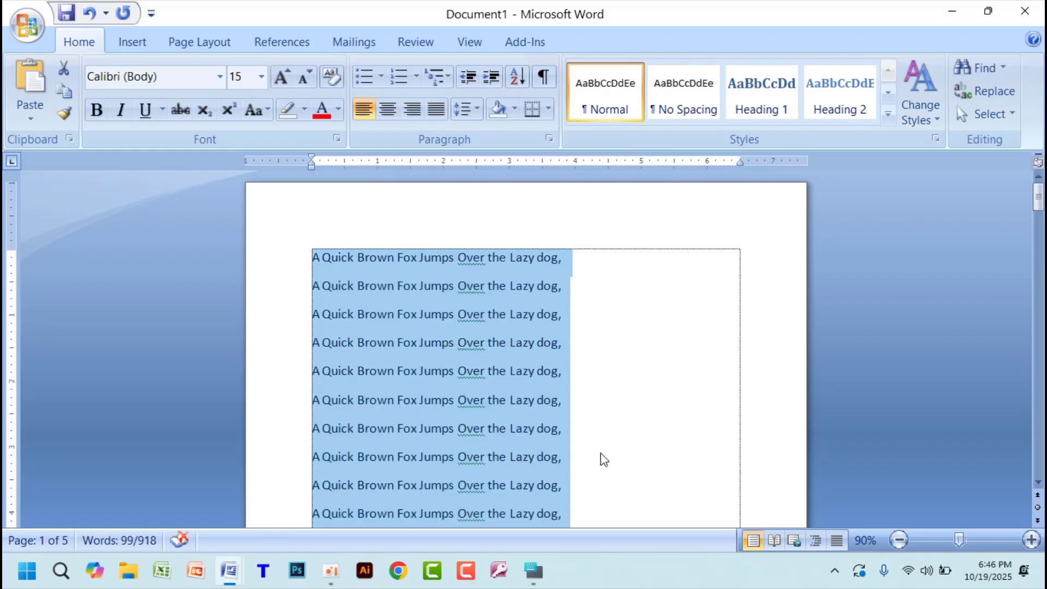
scroll(635, 404, down, 2)
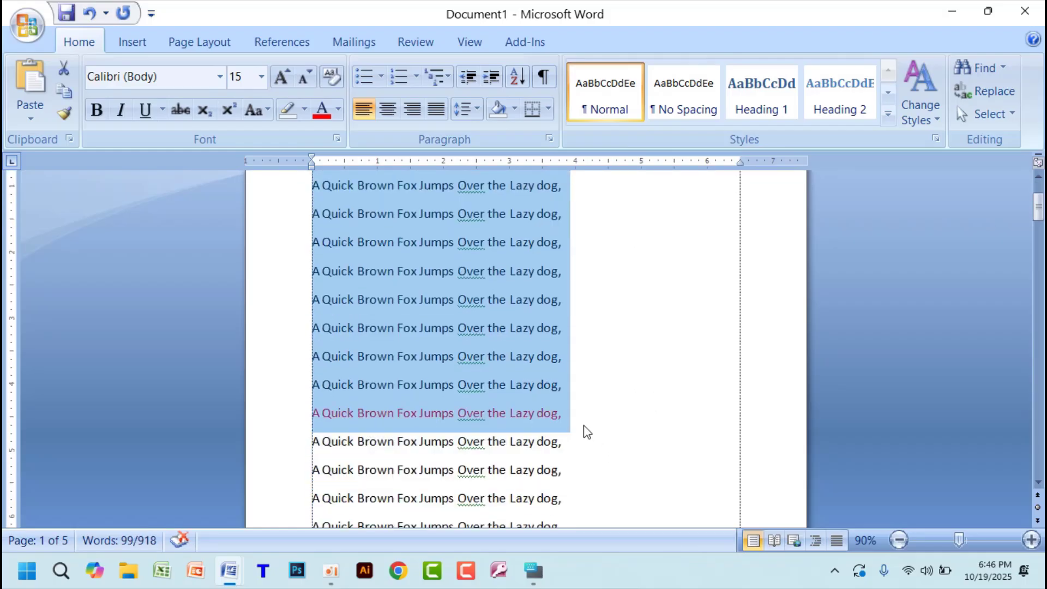
scroll(618, 402, up, 2)
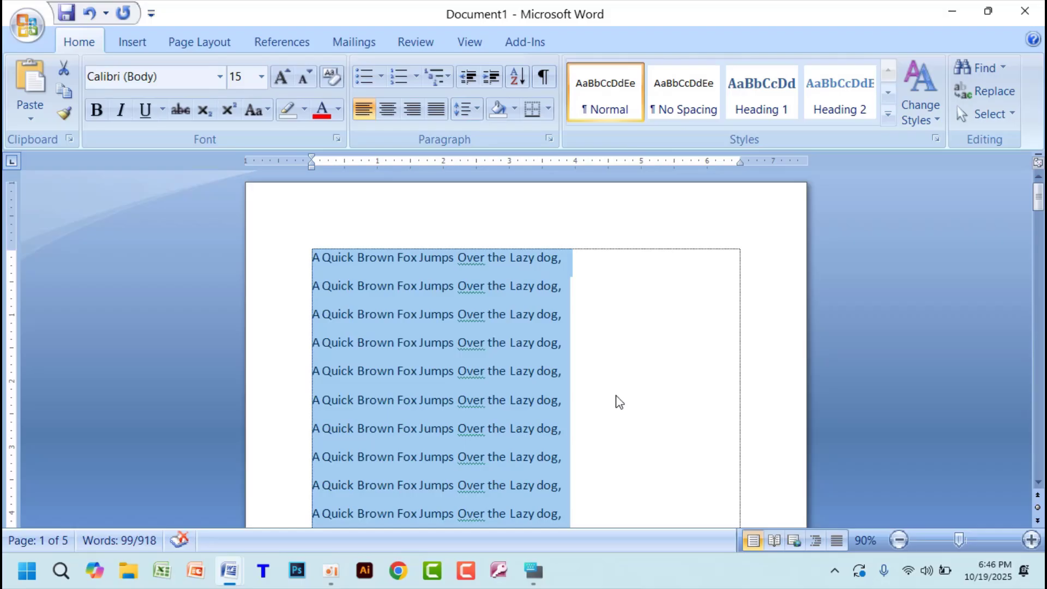
scroll(618, 403, down, 2)
- Select all the text from the end of the red line to the end of the document and review the selection across the pages
click(603, 390)
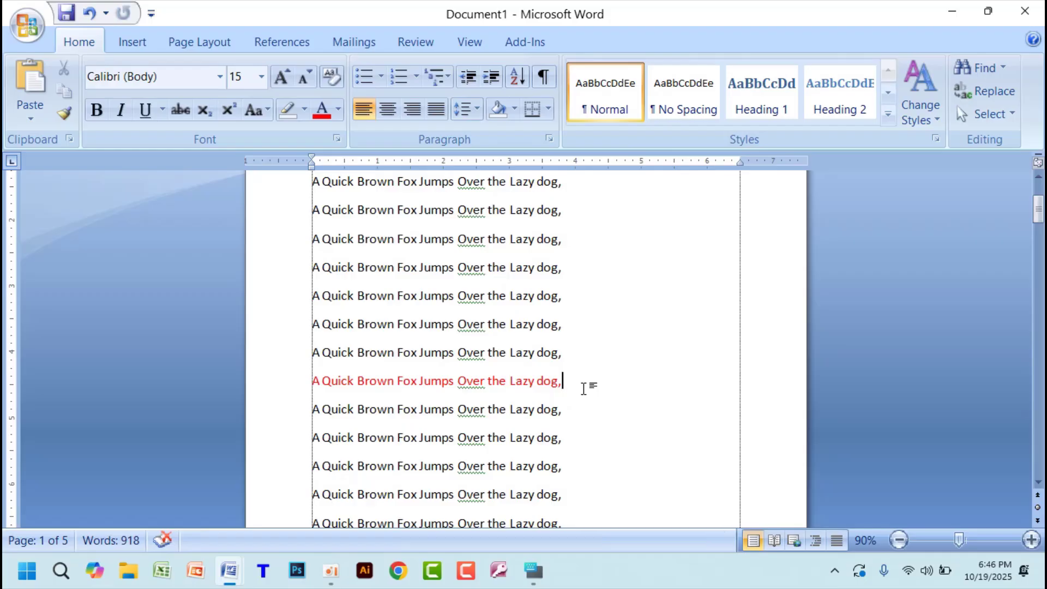
key(ctrl+shift+End)
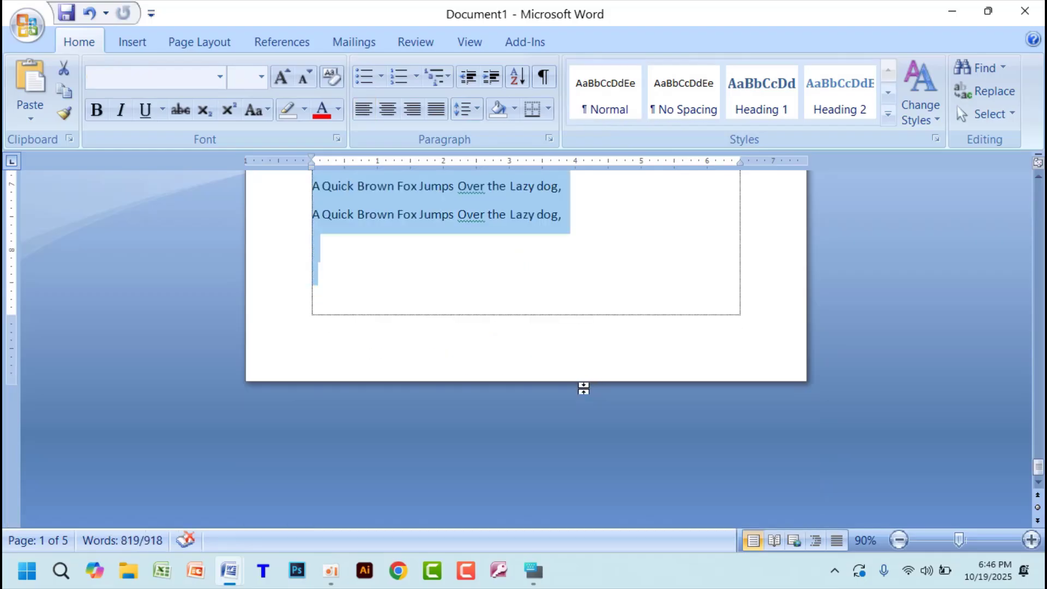
scroll(586, 376, up, 10)
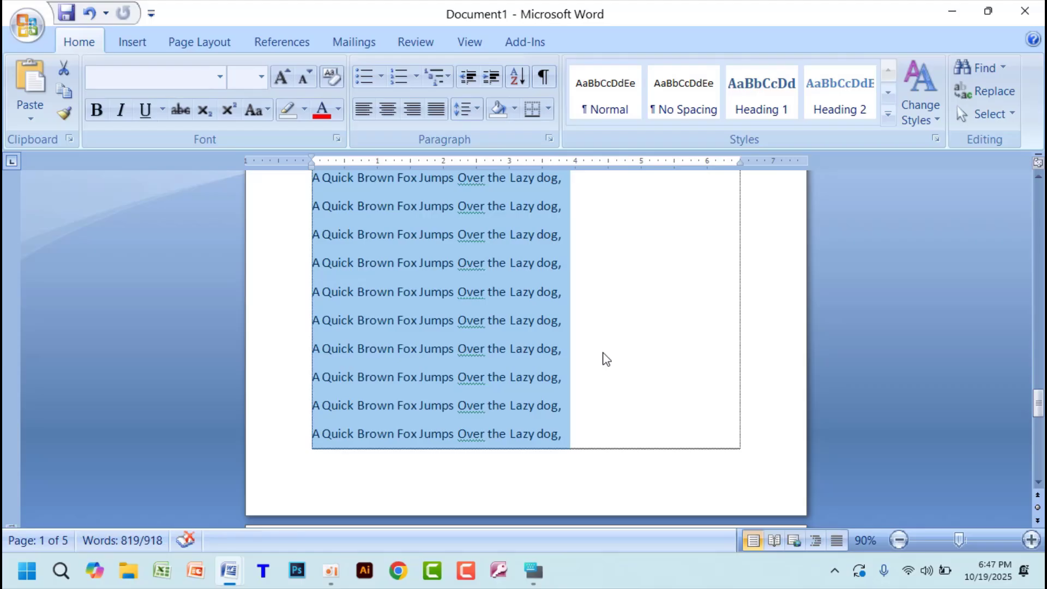
scroll(607, 358, up, 10)
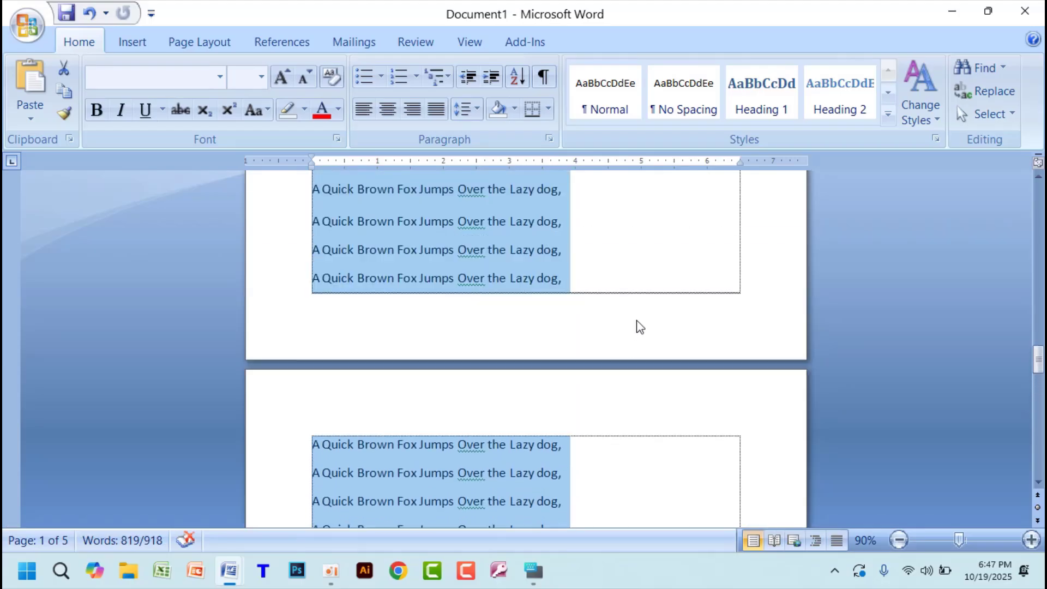
scroll(646, 319, up, 18)
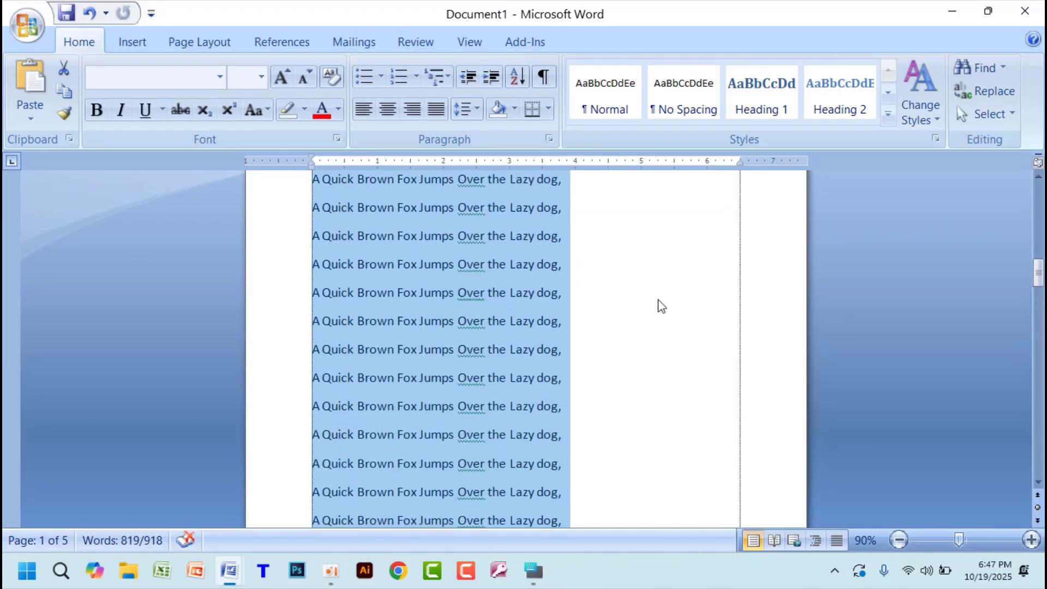
scroll(697, 255, down, 3)
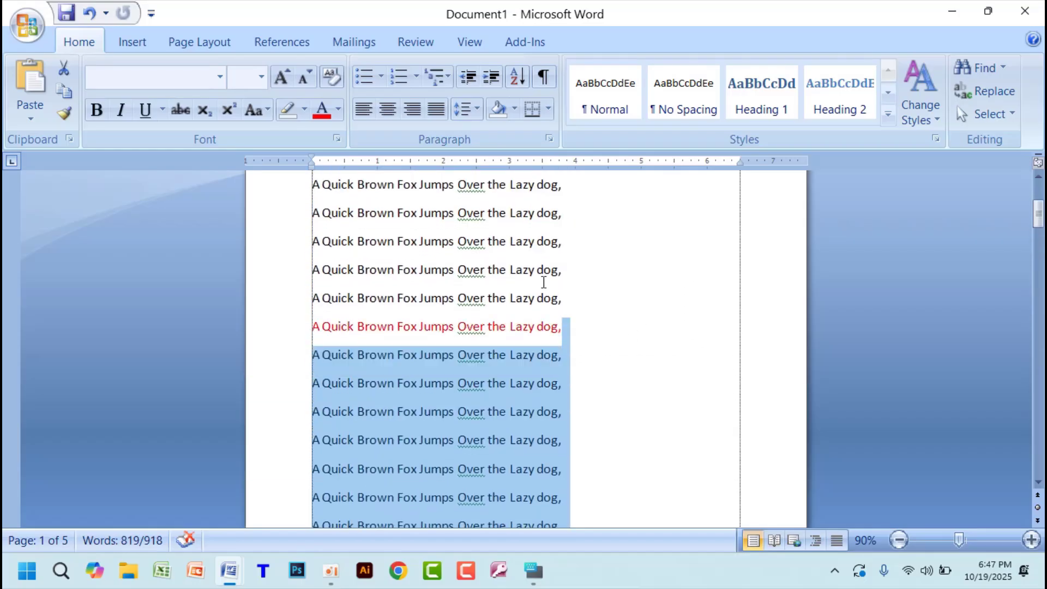
- Clear the partial selection, select the entire document at once, and check that all its pages are included
click(592, 352)
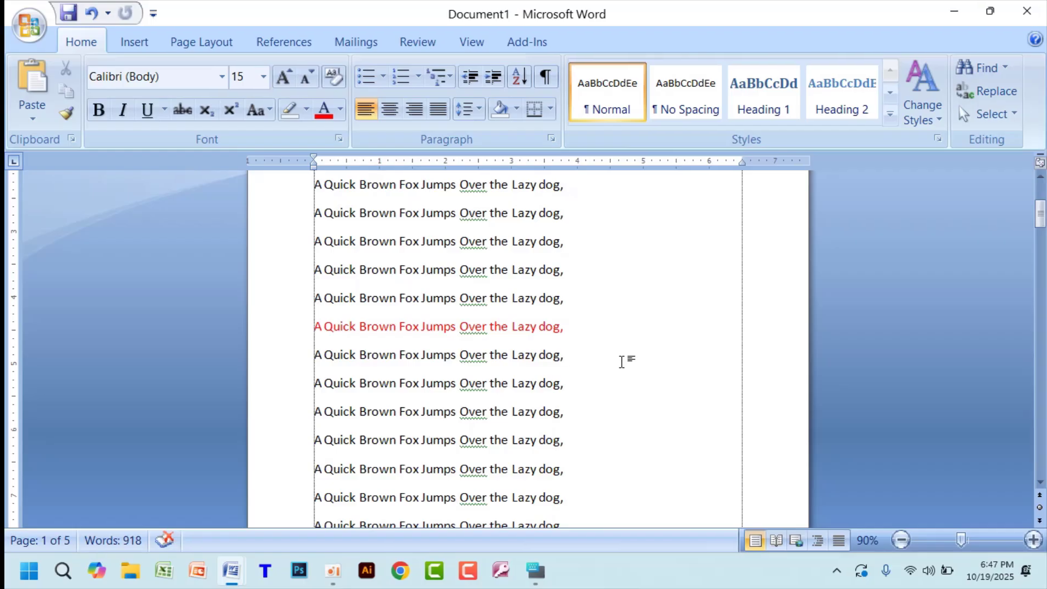
key(ctrl+a)
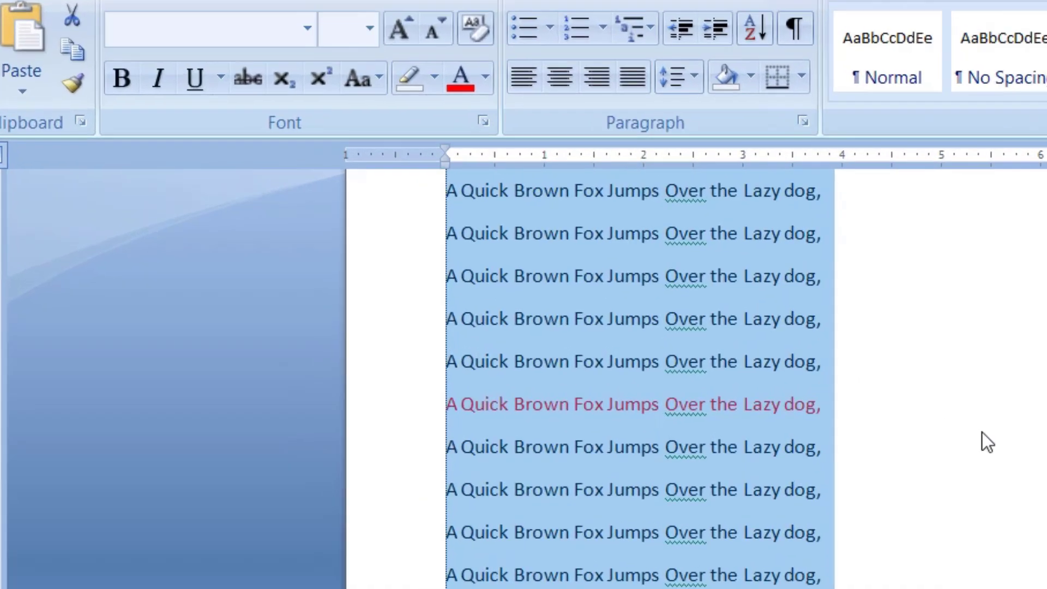
scroll(670, 345, down, 8)
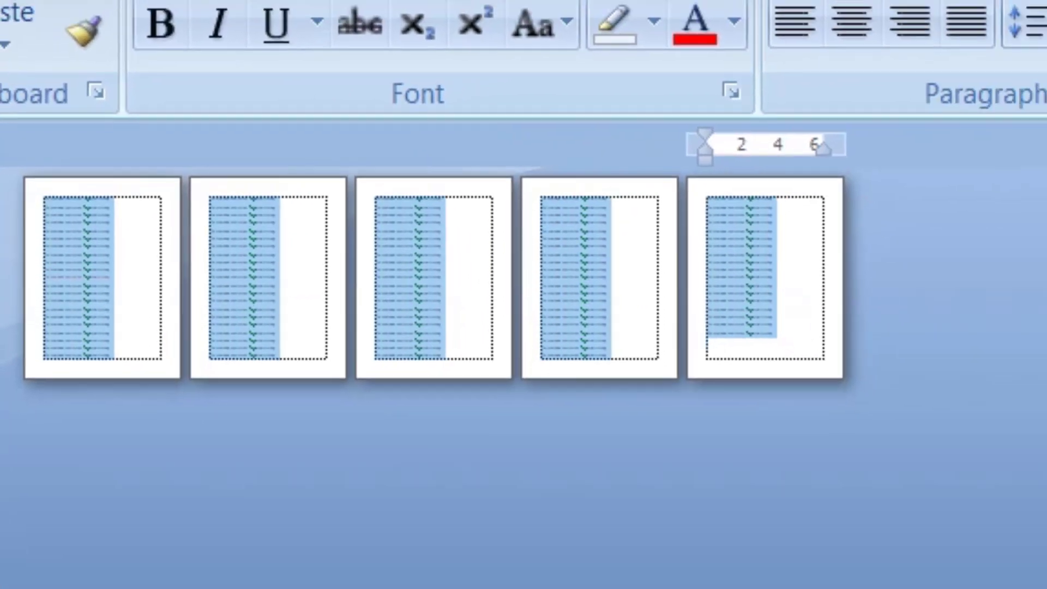
scroll(738, 351, up, 8)
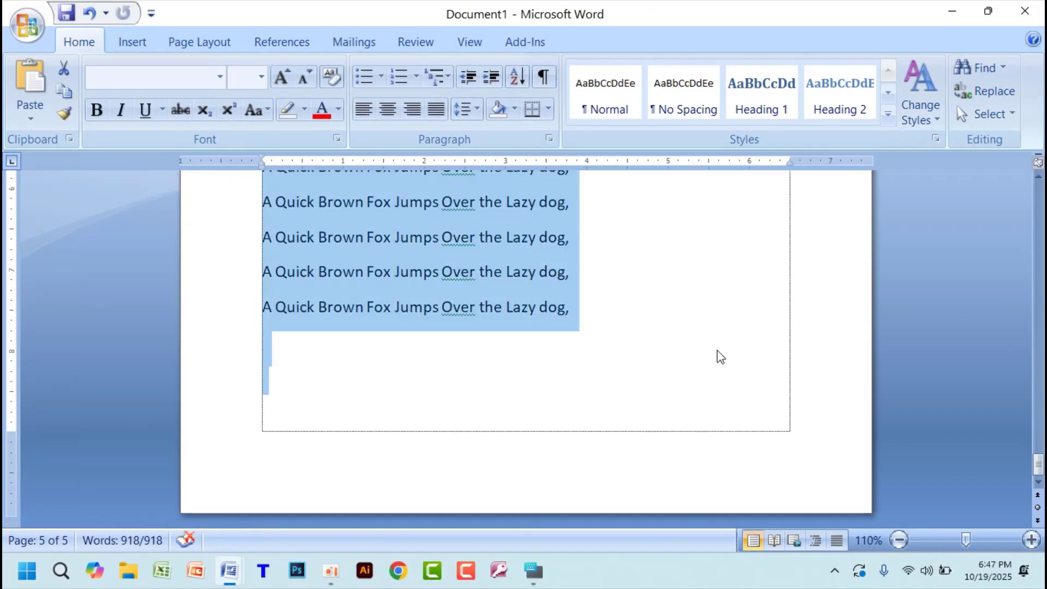
scroll(753, 382, up, 6)
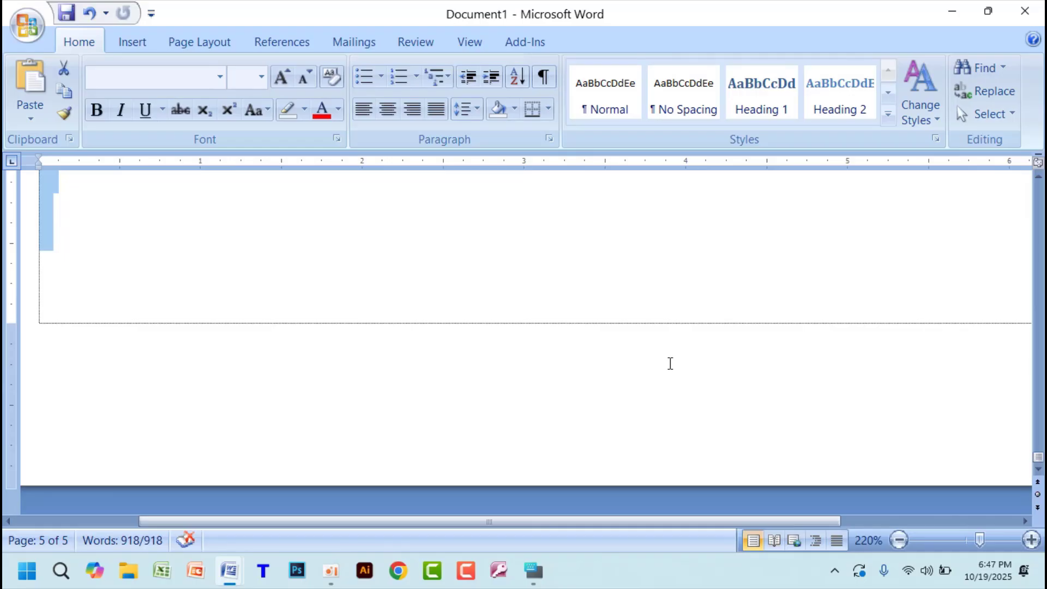
- Return to the start of the document and select the first line's text backward from its end to "Brown"
key(ctrl+Home)
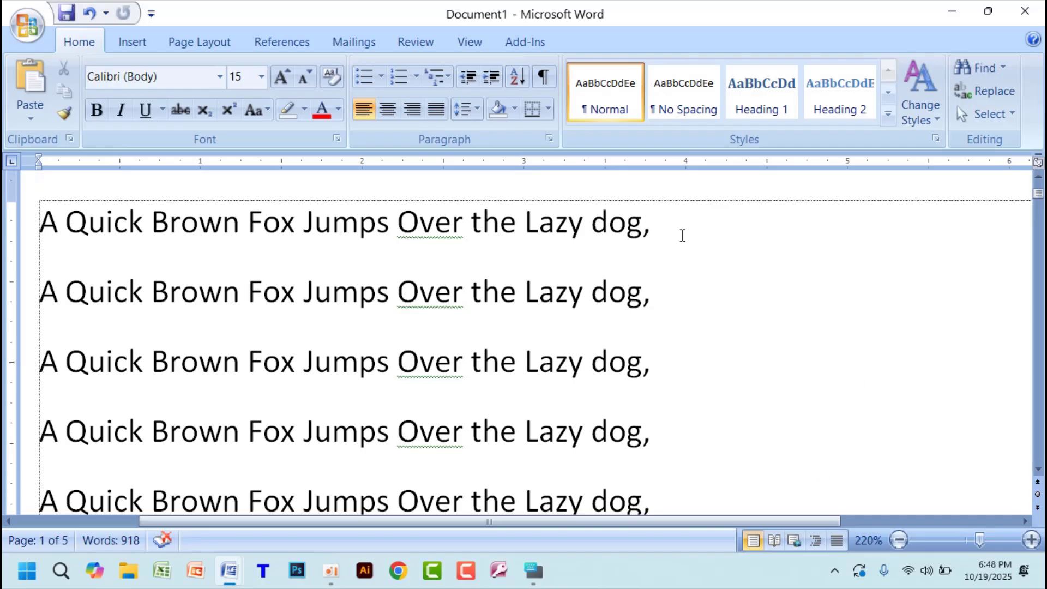
drag(665, 222, 242, 202)
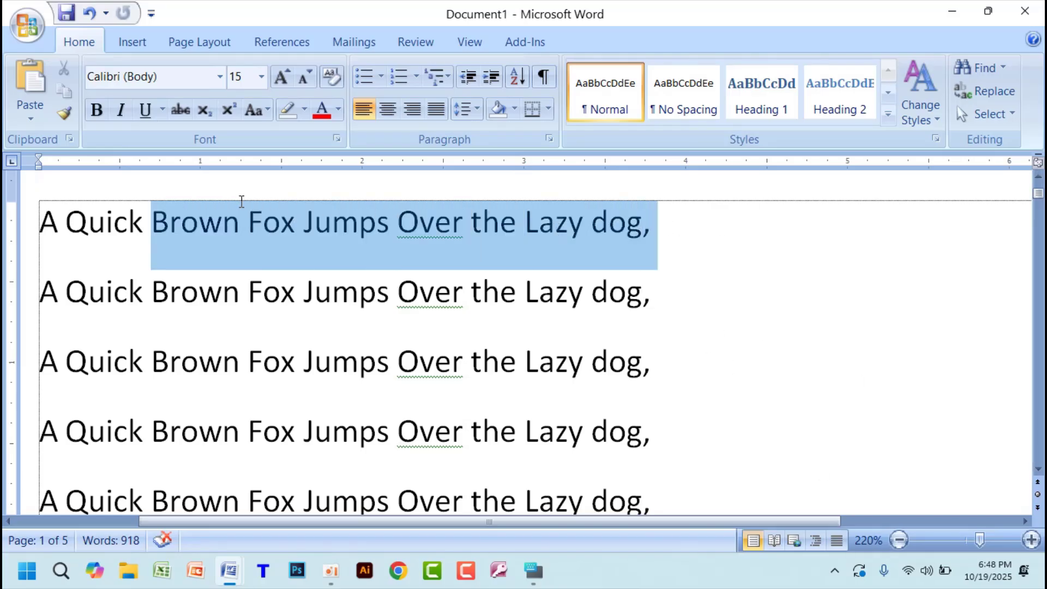
- Clear the partial selection and try the red and purple font colours with no text selected
click(719, 262)
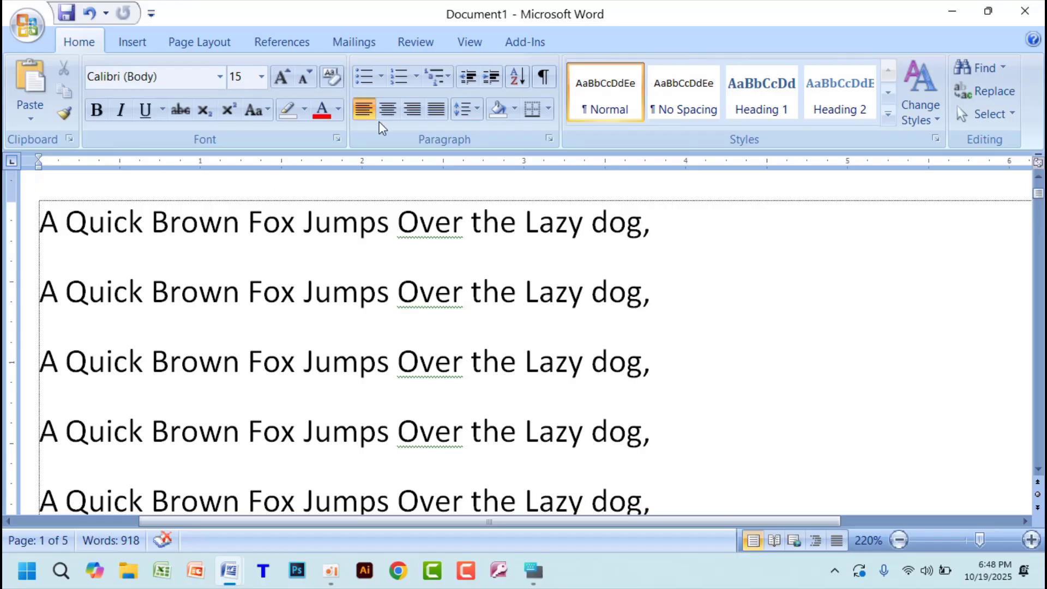
click(339, 110)
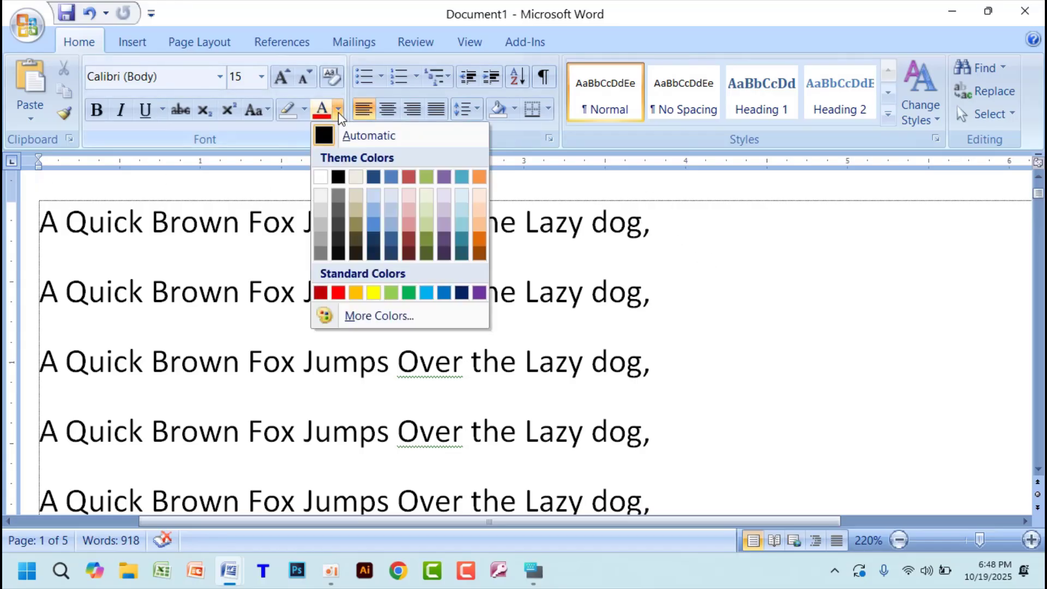
click(340, 295)
click(342, 287)
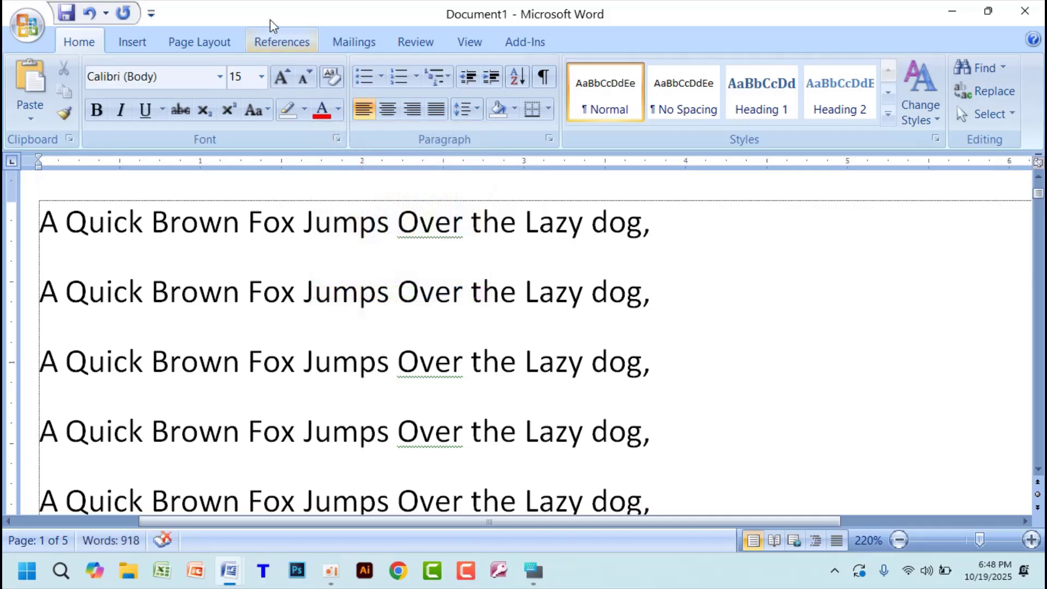
click(681, 230)
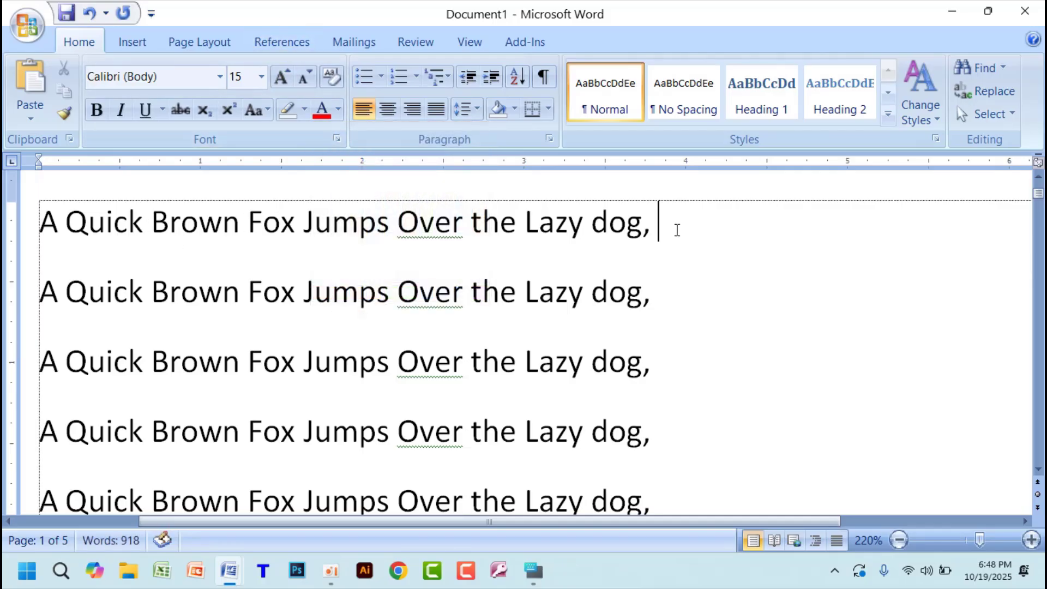
click(338, 109)
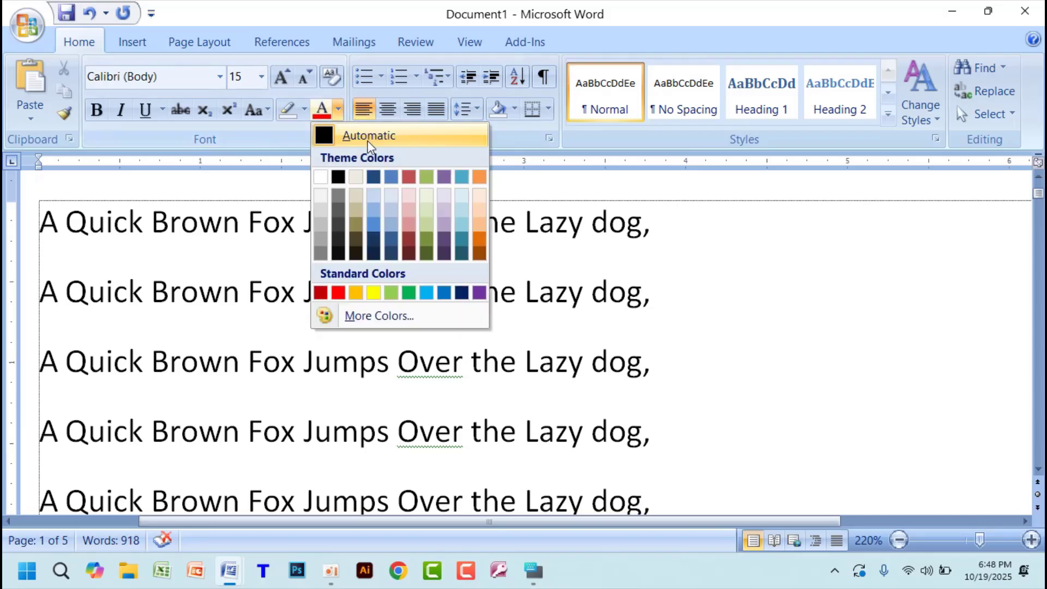
click(479, 294)
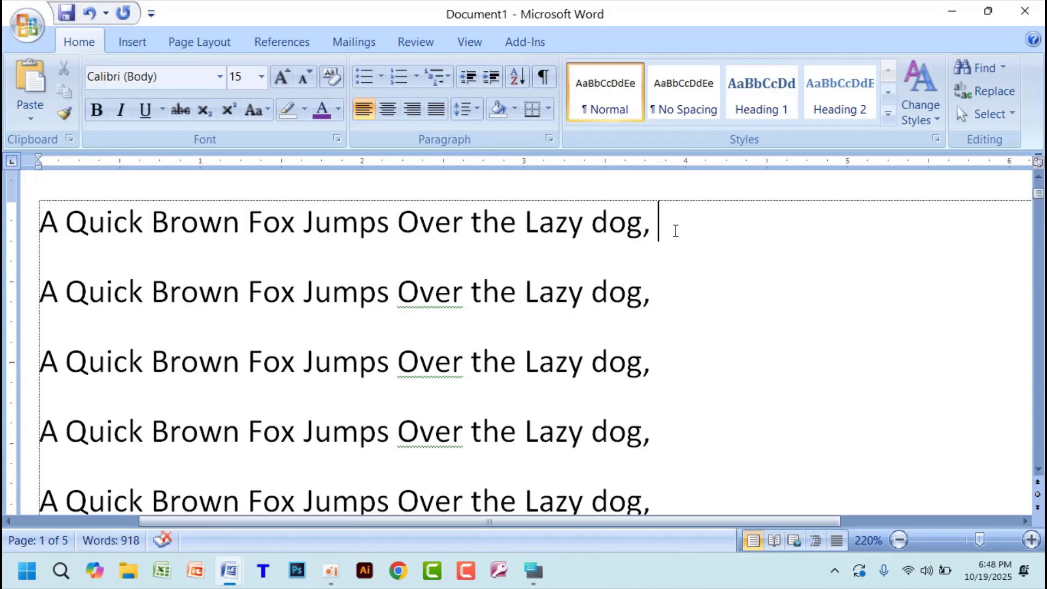
- Select the whole first line, apply the purple font colour to it, and replace that with red
drag(660, 228, 41, 220)
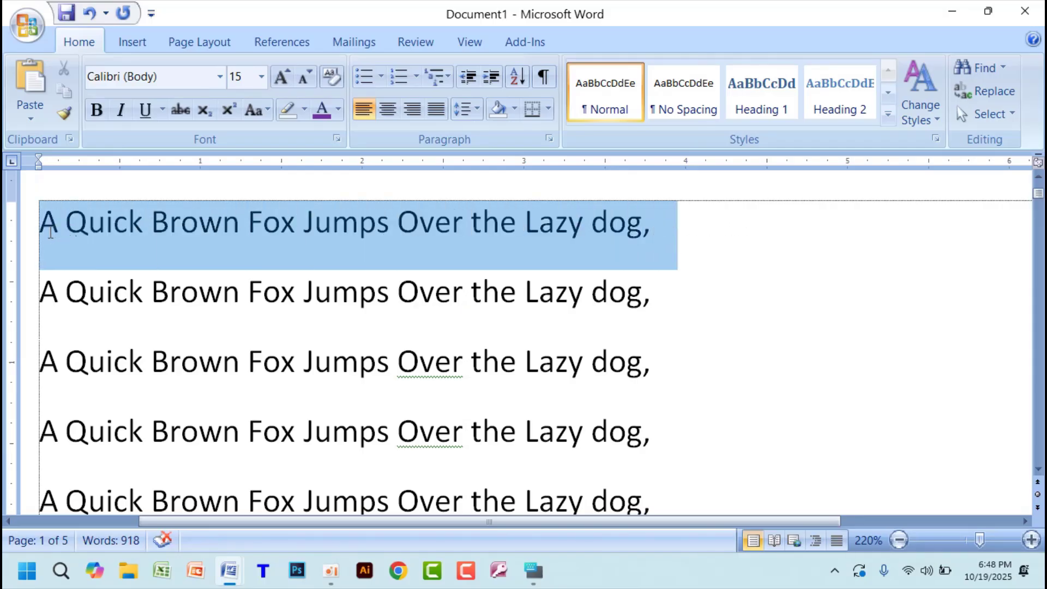
click(321, 107)
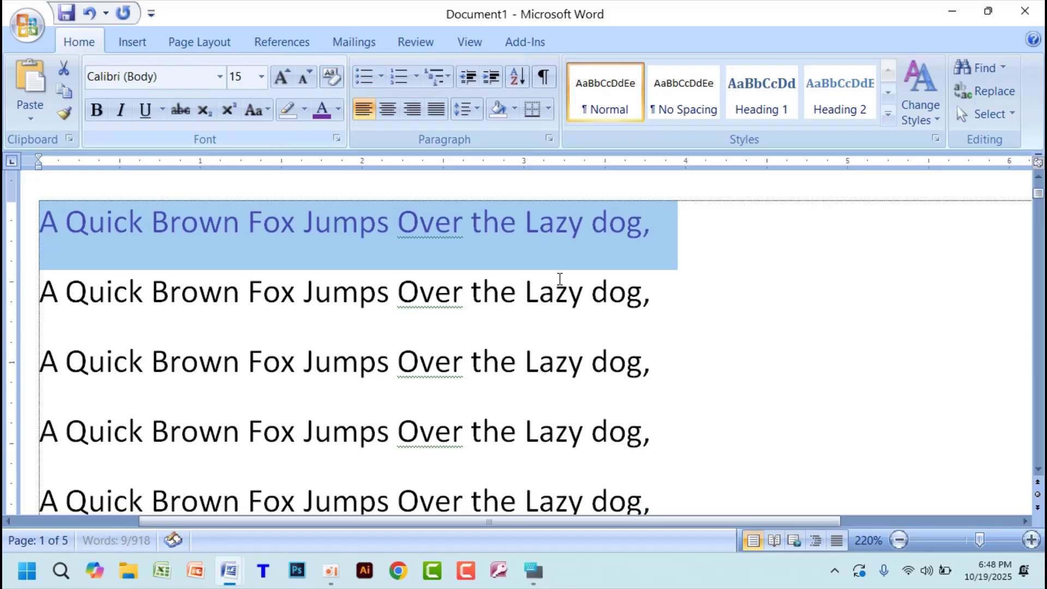
click(338, 109)
click(338, 293)
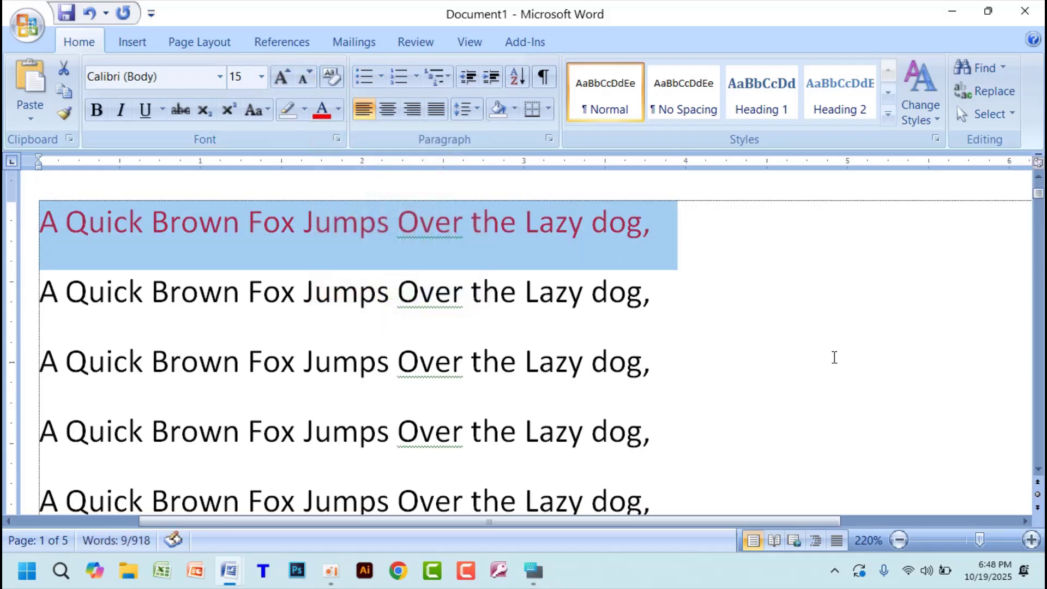
- Make the selected first line bold, italic and underlined, change its case to UPPERCASE, and deselect it
click(96, 110)
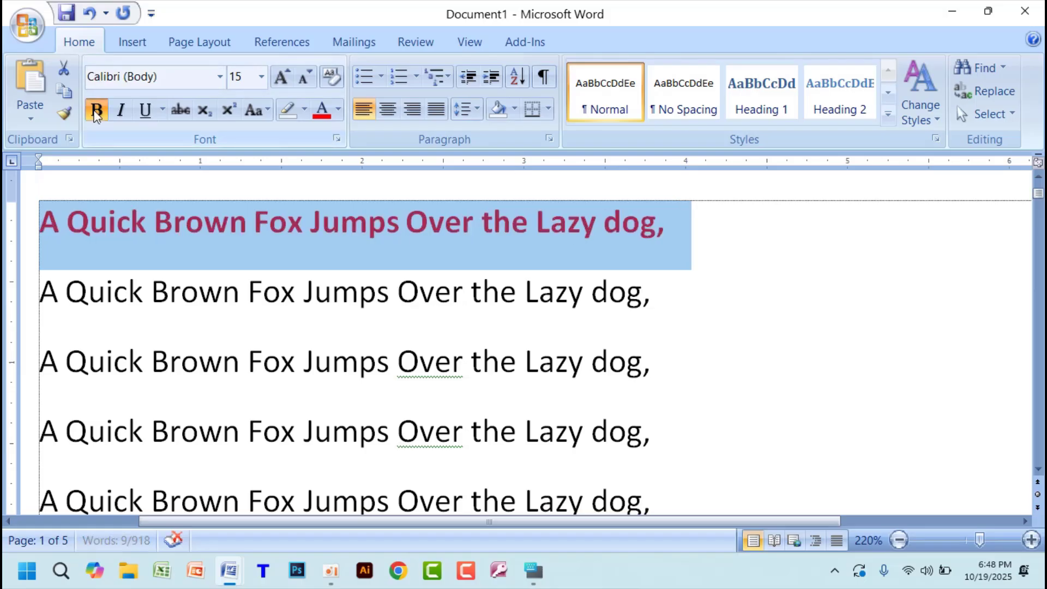
click(121, 111)
click(145, 111)
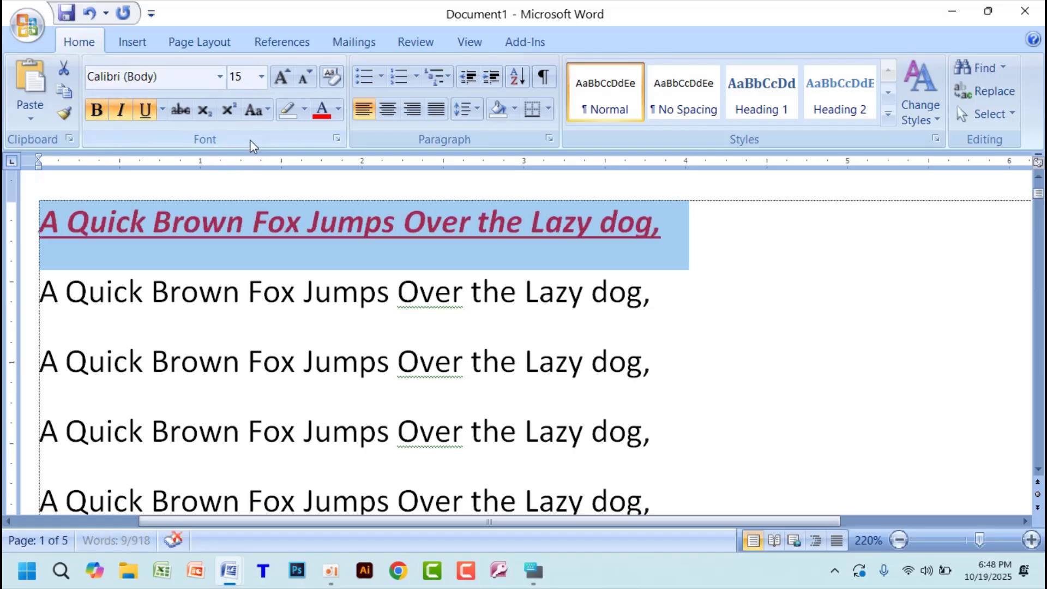
click(249, 112)
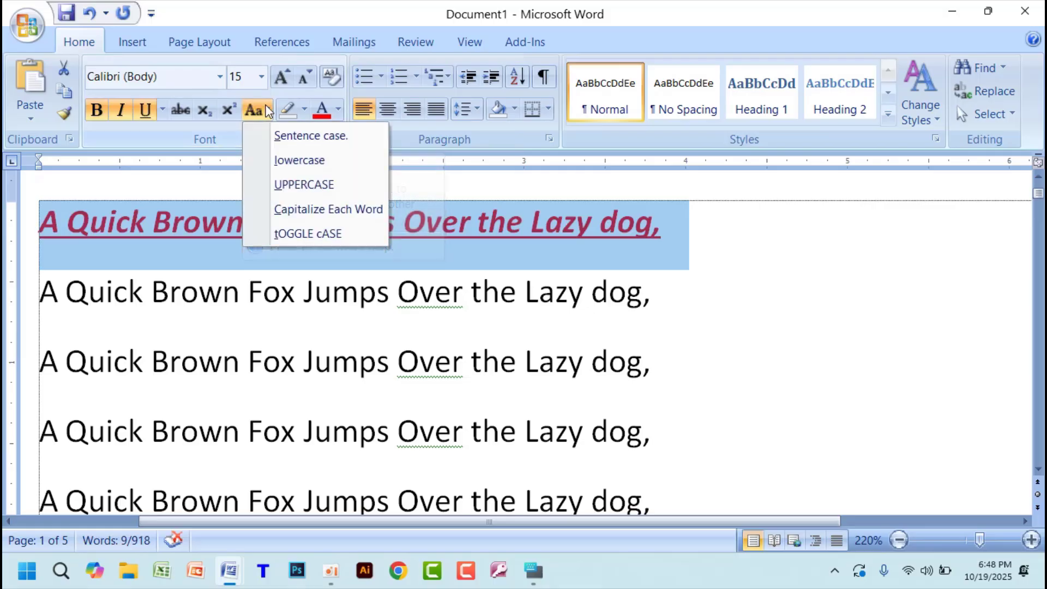
click(295, 181)
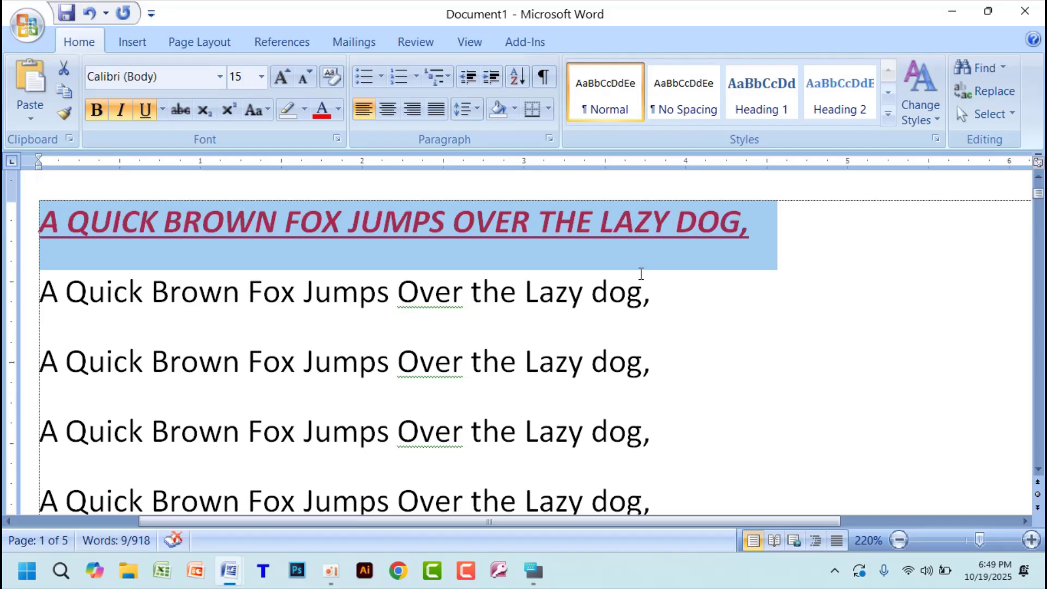
click(709, 269)
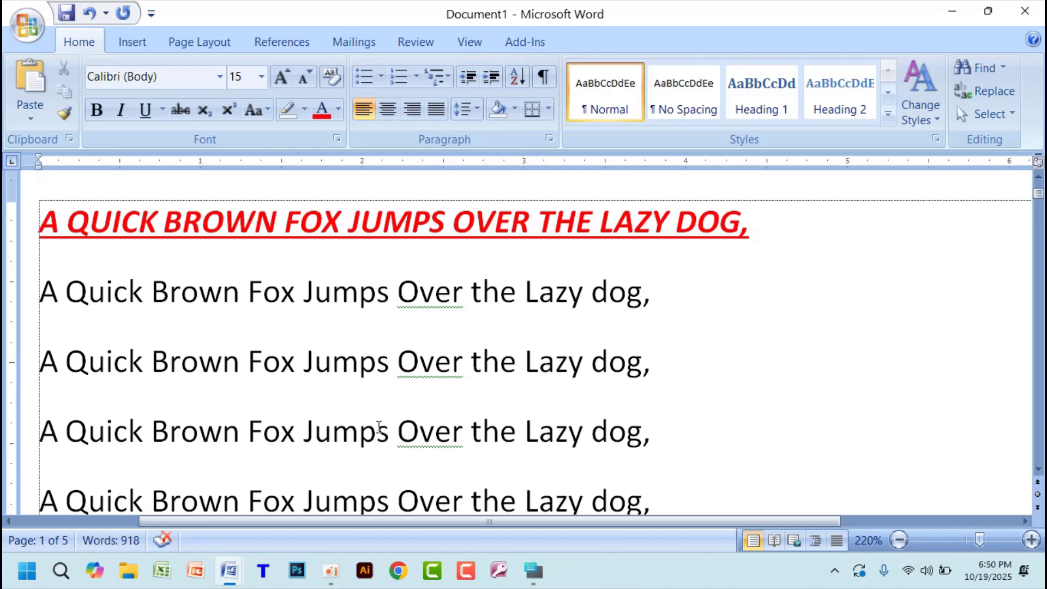
- Close the Document2, Document3 and Final Exam 2025 windows, keeping only Document1 open
mouse_move(231, 573)
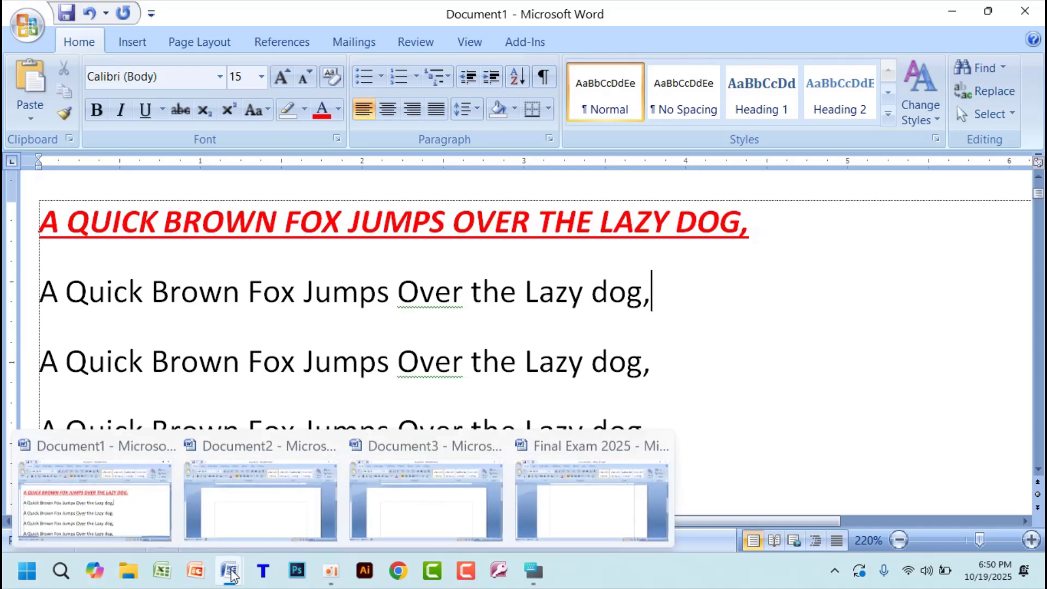
mouse_move(273, 477)
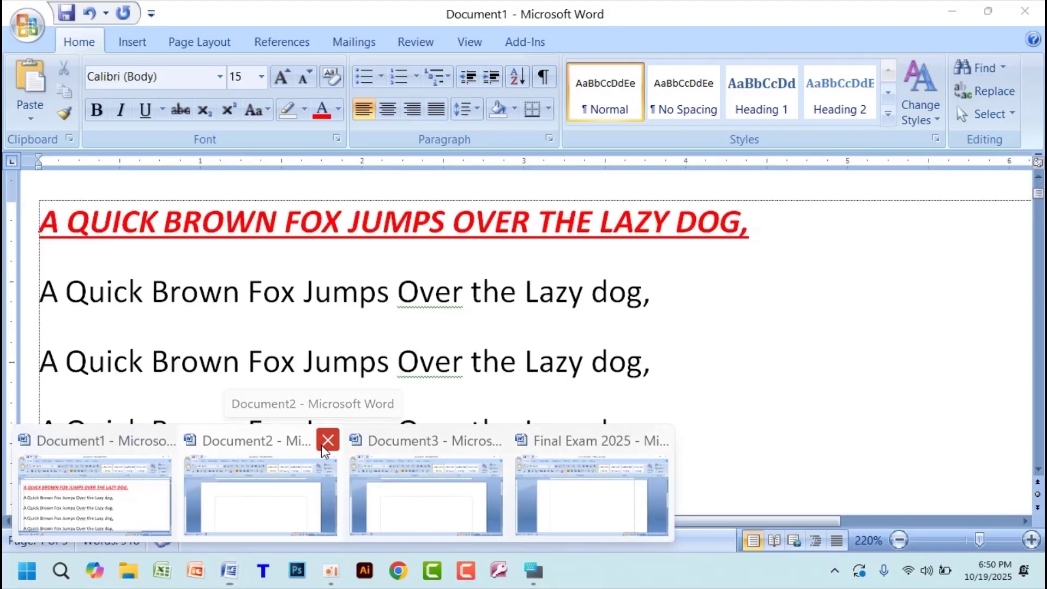
click(328, 440)
click(327, 440)
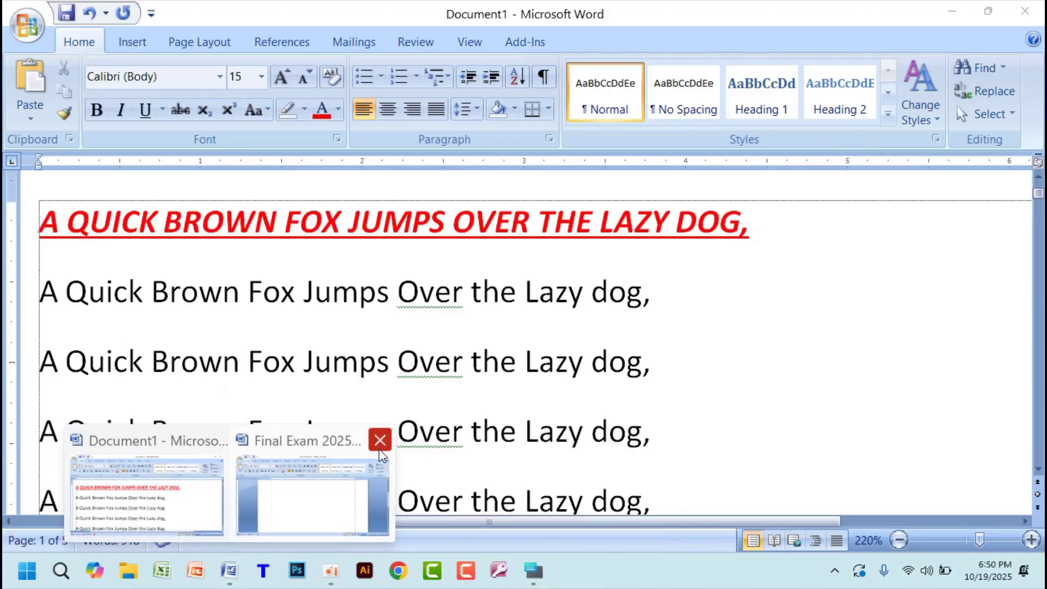
click(380, 440)
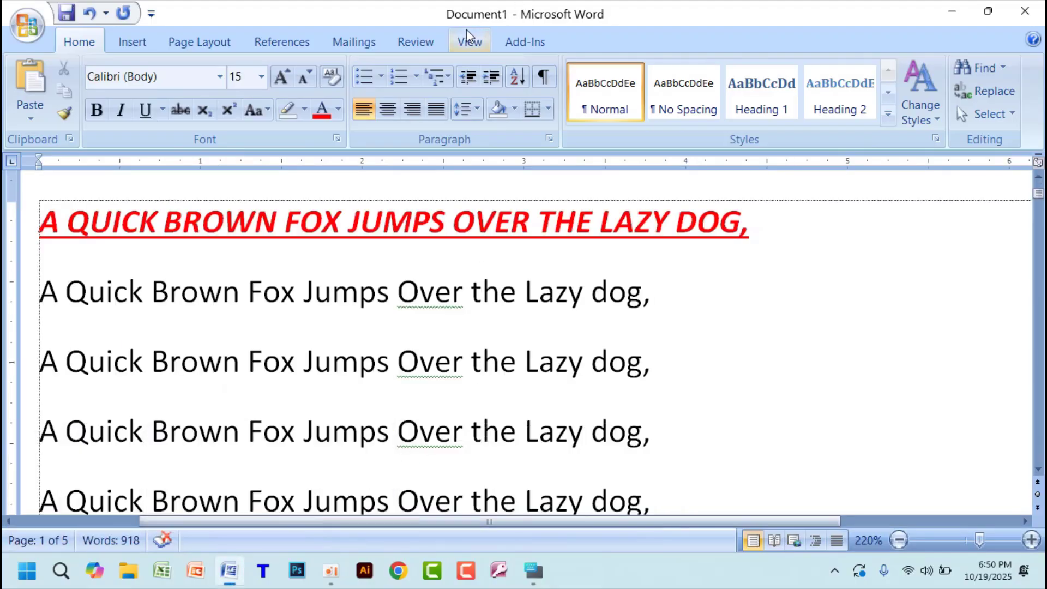
- Start saving Document1 twice, check the file name proposed in the Save As dialog, and cancel both times
scroll(401, 223, down, 10)
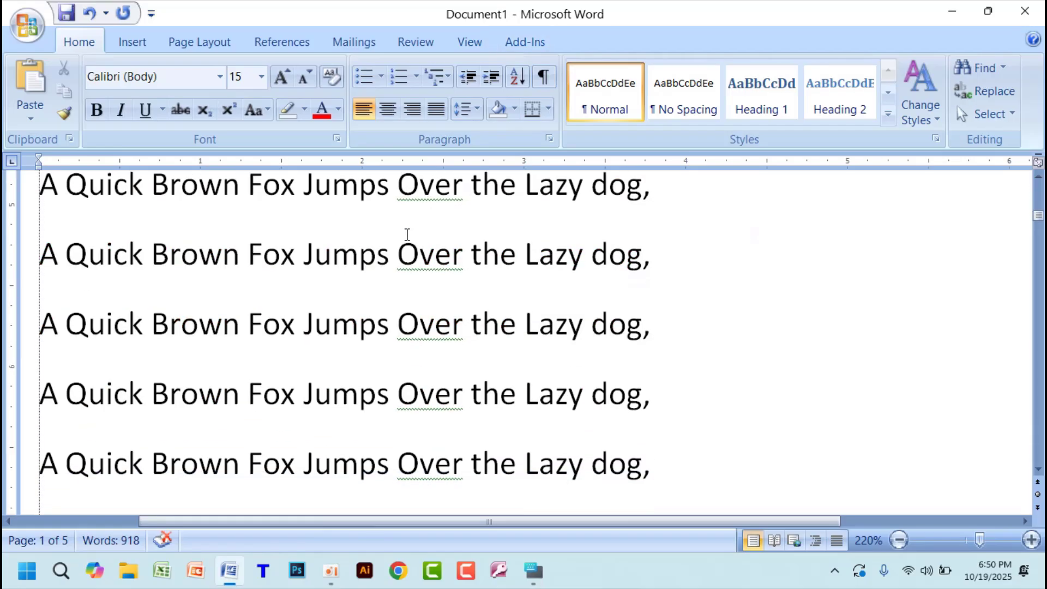
scroll(408, 235, down, 1)
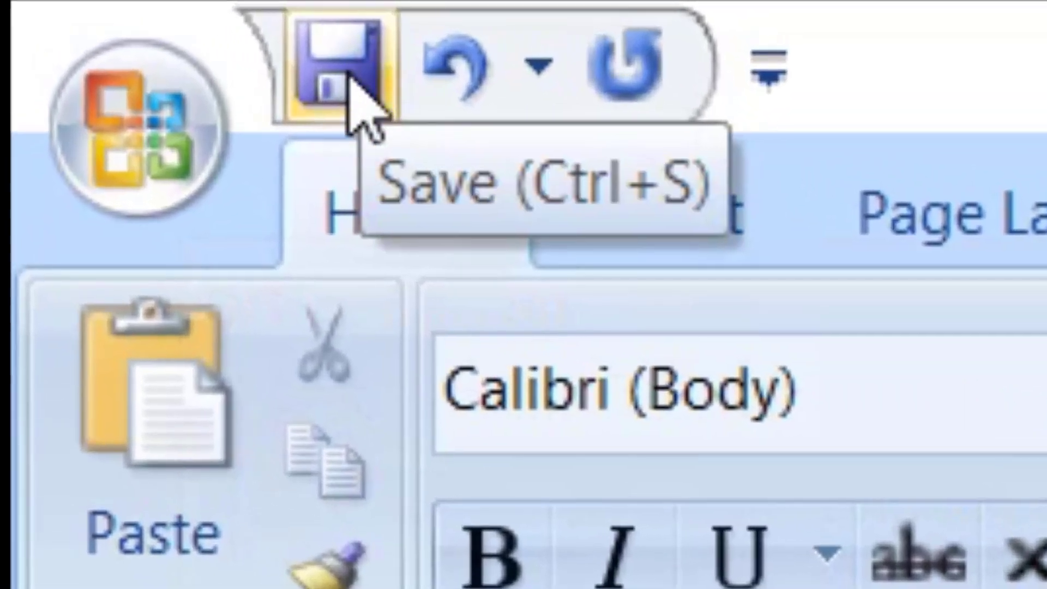
click(68, 15)
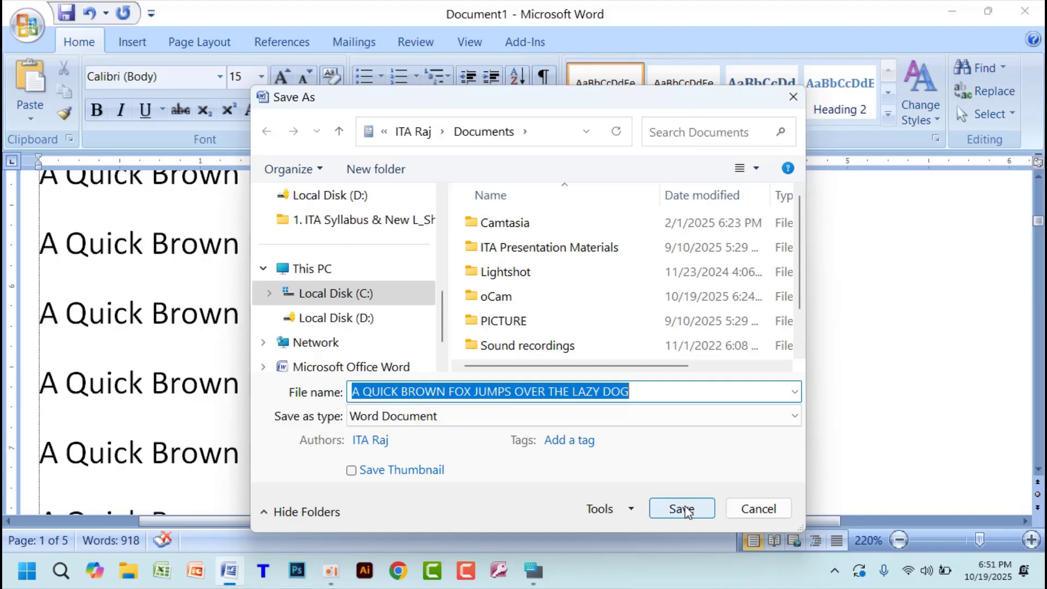
click(769, 513)
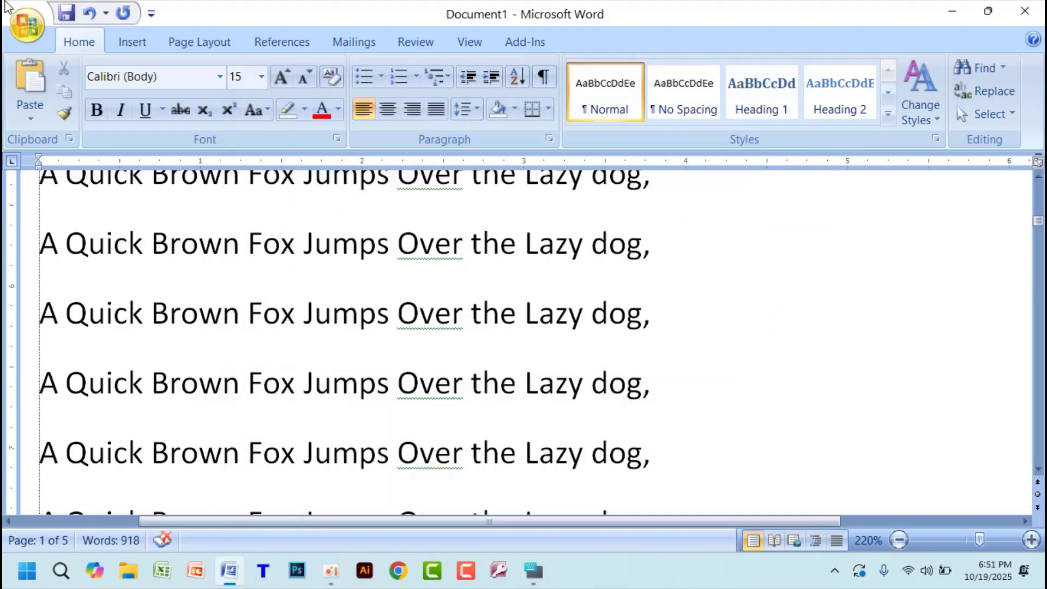
click(24, 28)
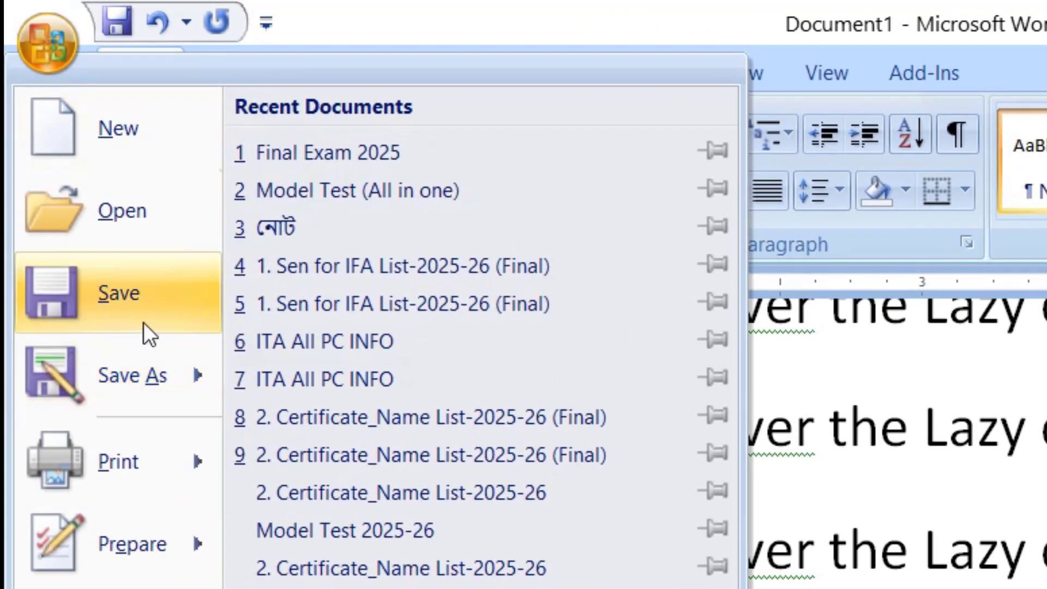
click(136, 287)
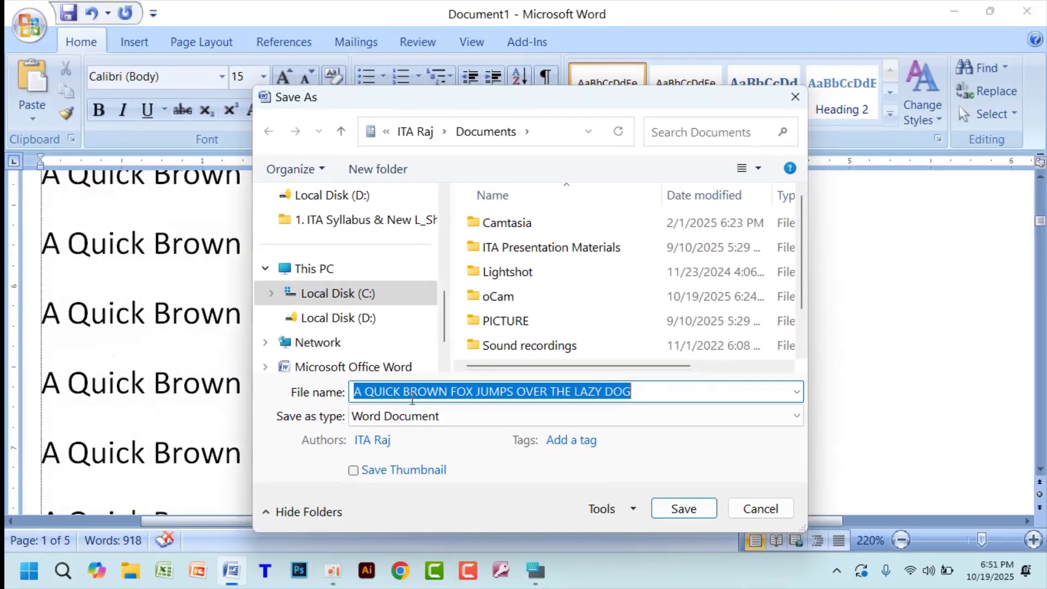
drag(730, 445, 531, 445)
drag(469, 391, 345, 397)
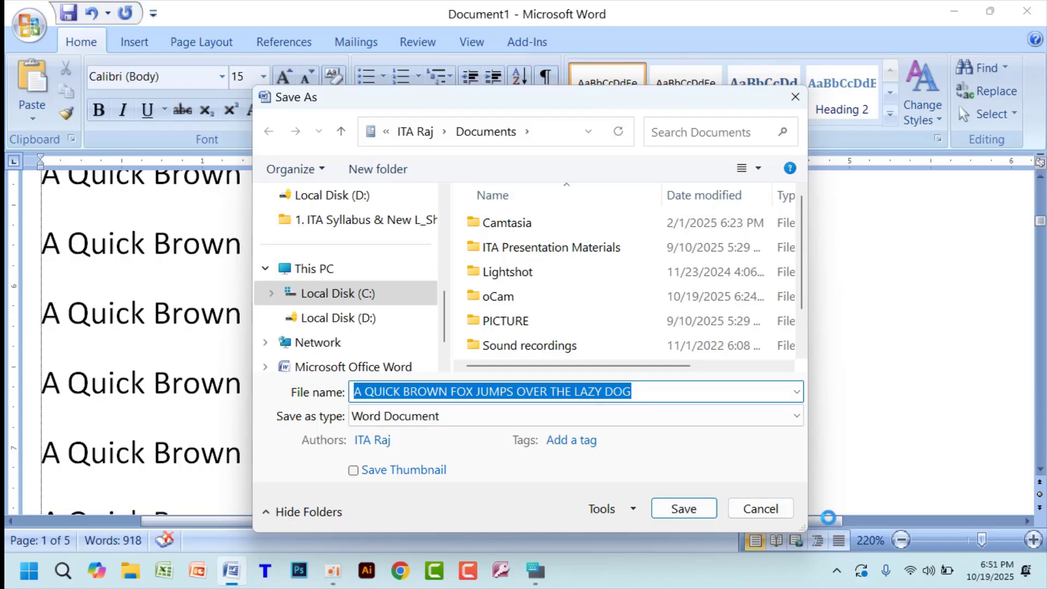
click(763, 509)
- Call up the Save As dialog for Document1 two more times and cancel each time without saving
click(31, 24)
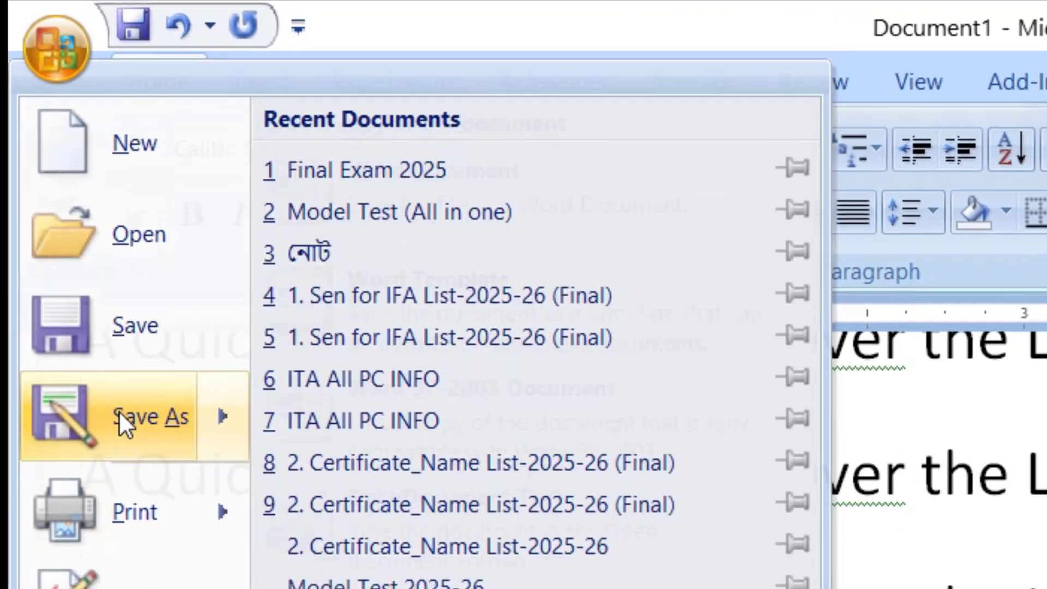
click(60, 211)
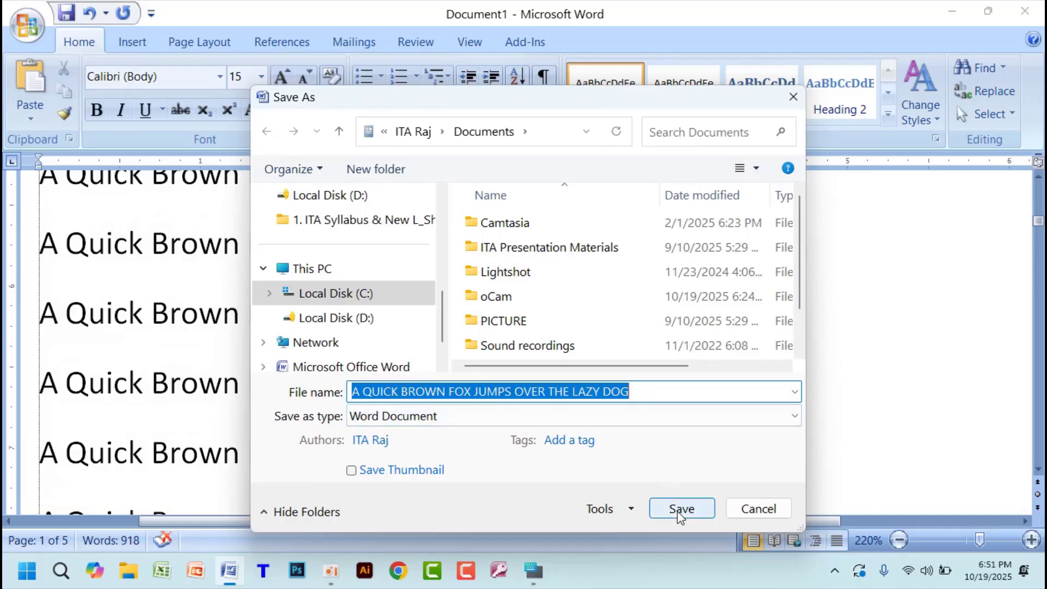
click(758, 508)
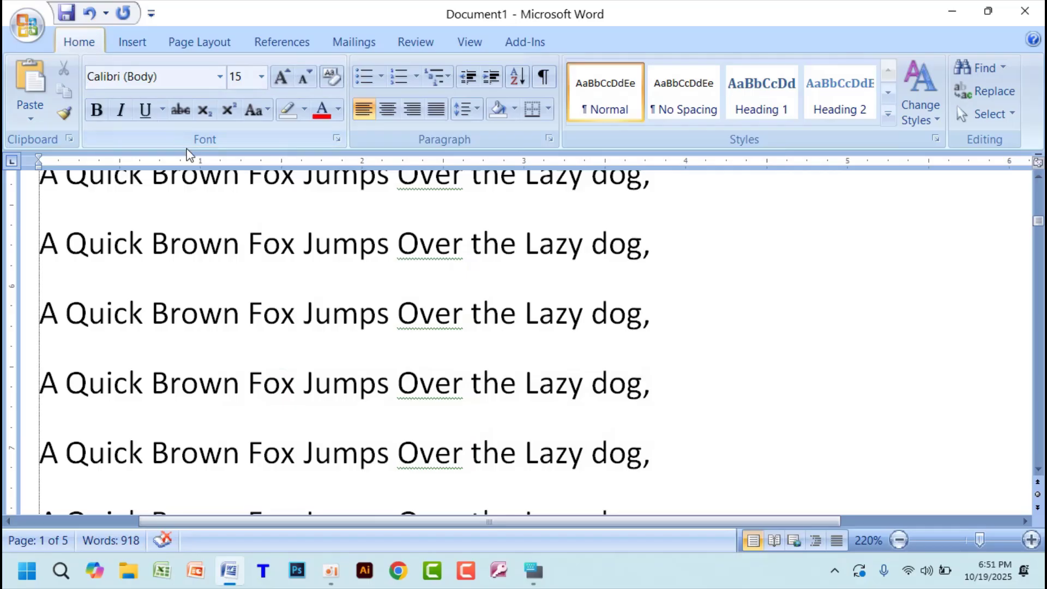
key(ctrl+s)
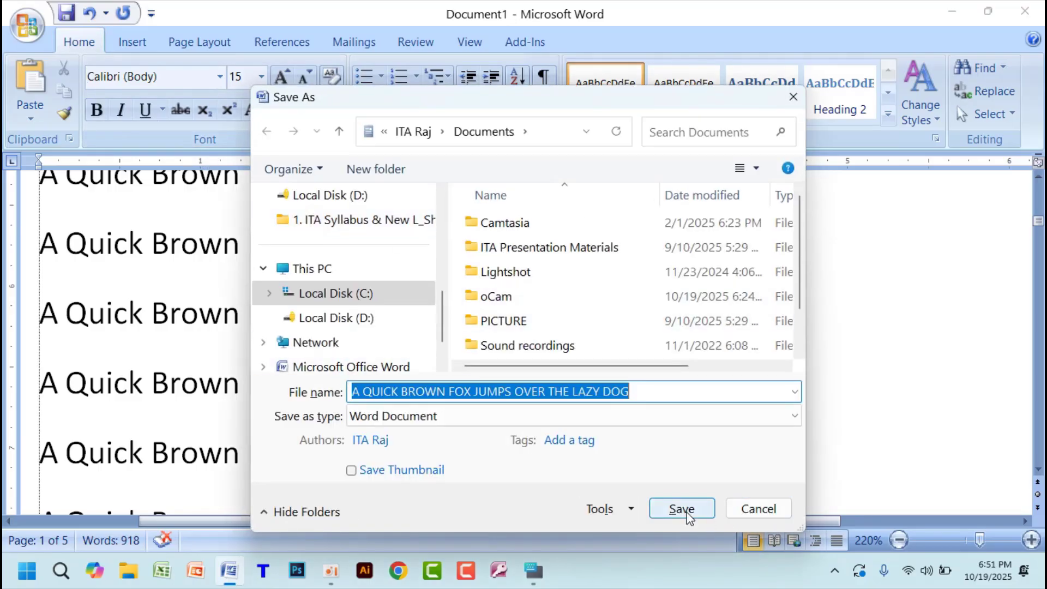
click(772, 509)
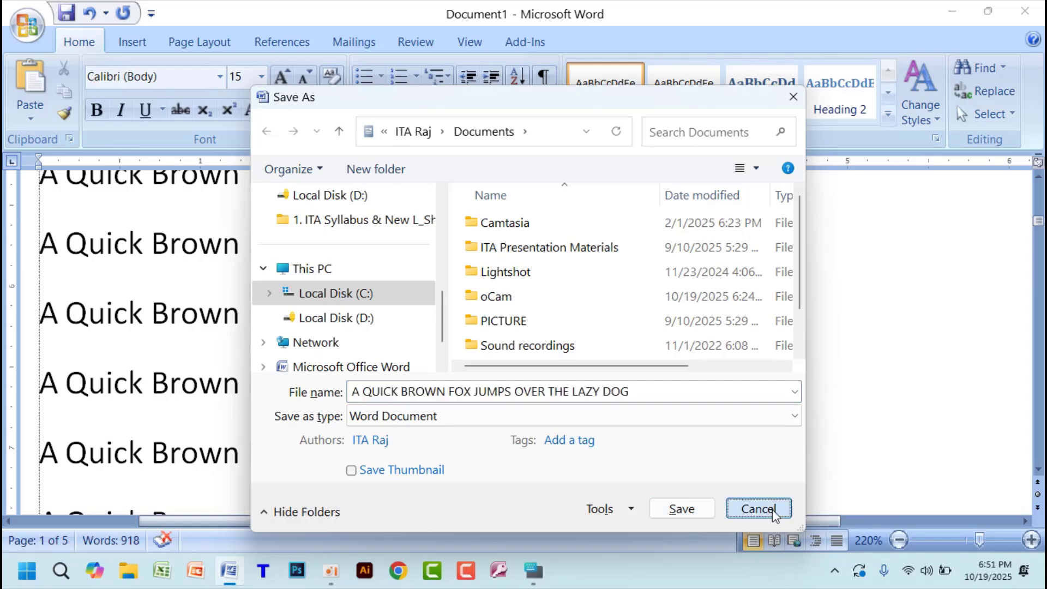
click(772, 510)
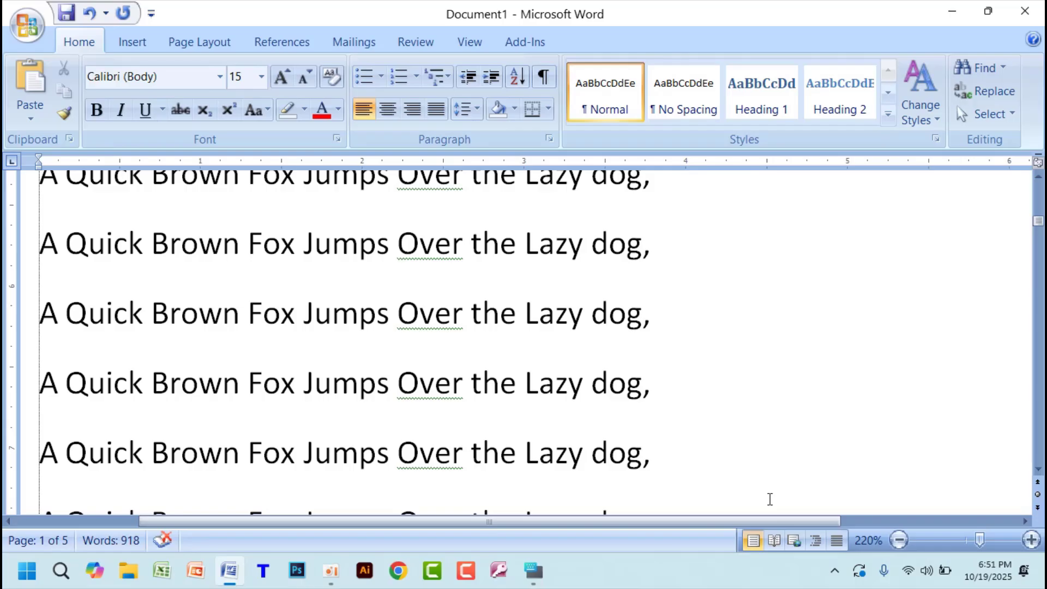
- Start saving Document1 and replace the proposed file name with TEST FILE
key(ctrl+s)
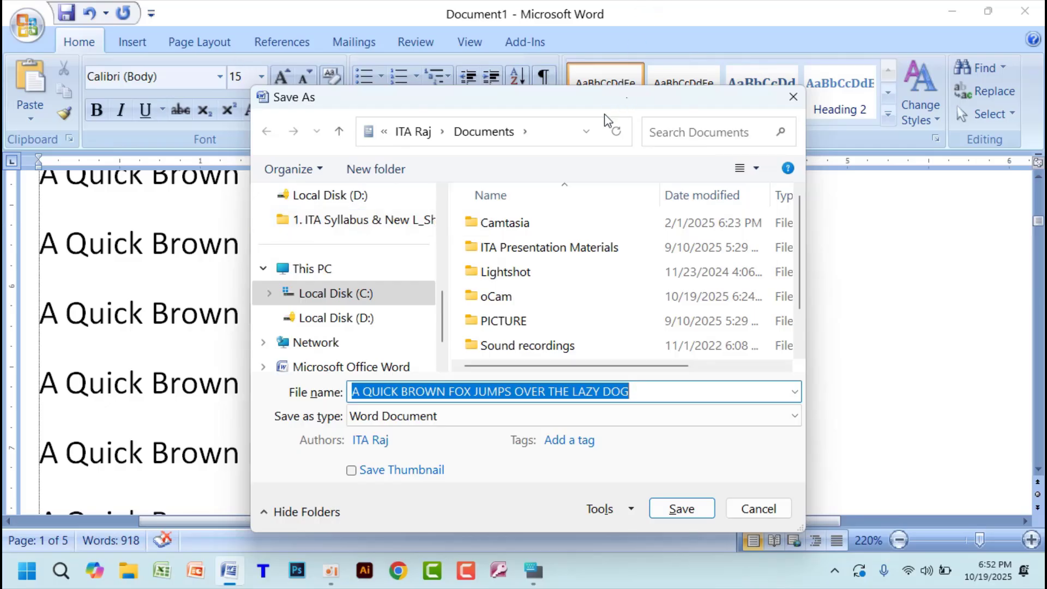
drag(613, 111, 613, 74)
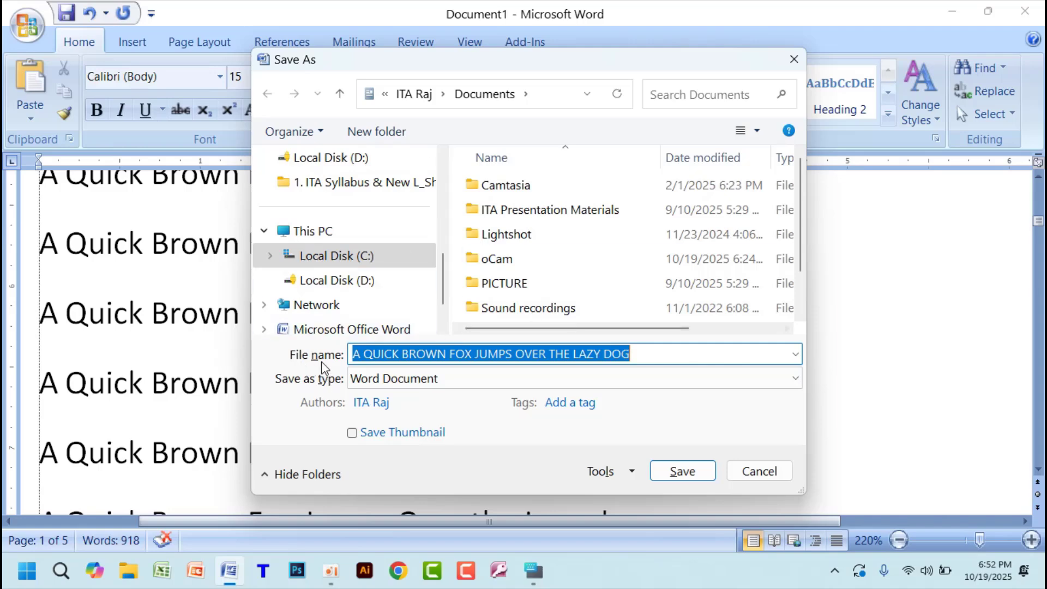
drag(646, 354, 349, 360)
text(t)
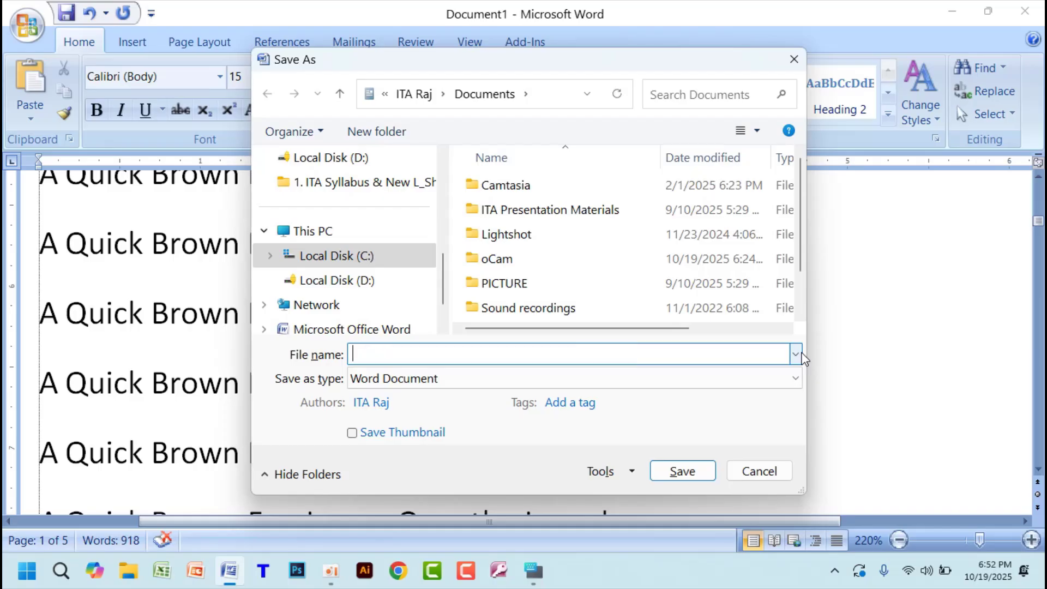
text(TEST FILE/)
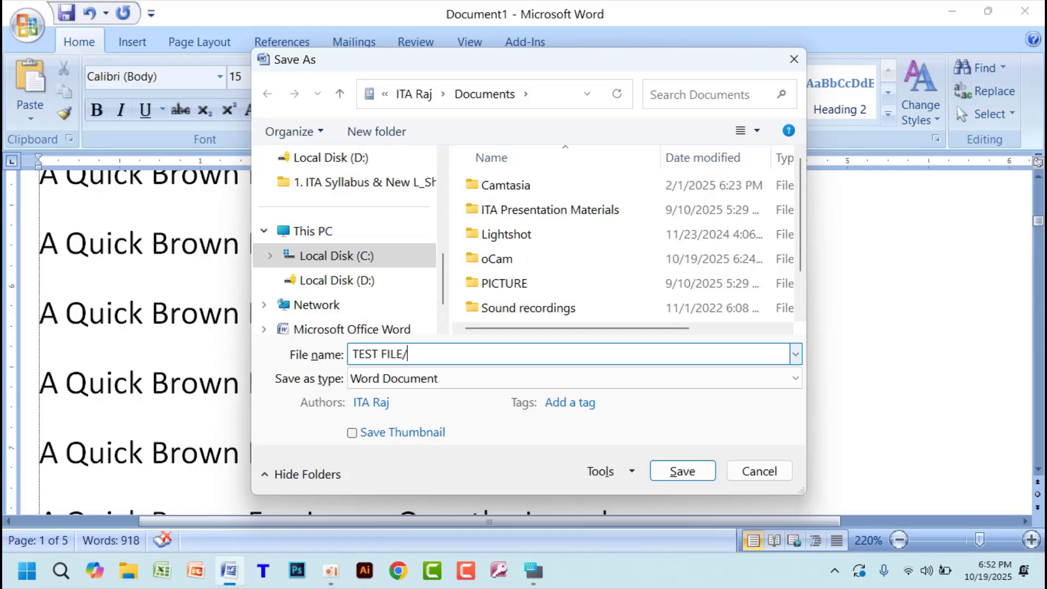
- Try the characters / and > at the end of the file name, and remove them
text(>)
key(BackSpace)
key(BackSpace)
- Switch to File Explorer, look through the Documents, Desktop and Downloads folders, and minimize the window
click(127, 573)
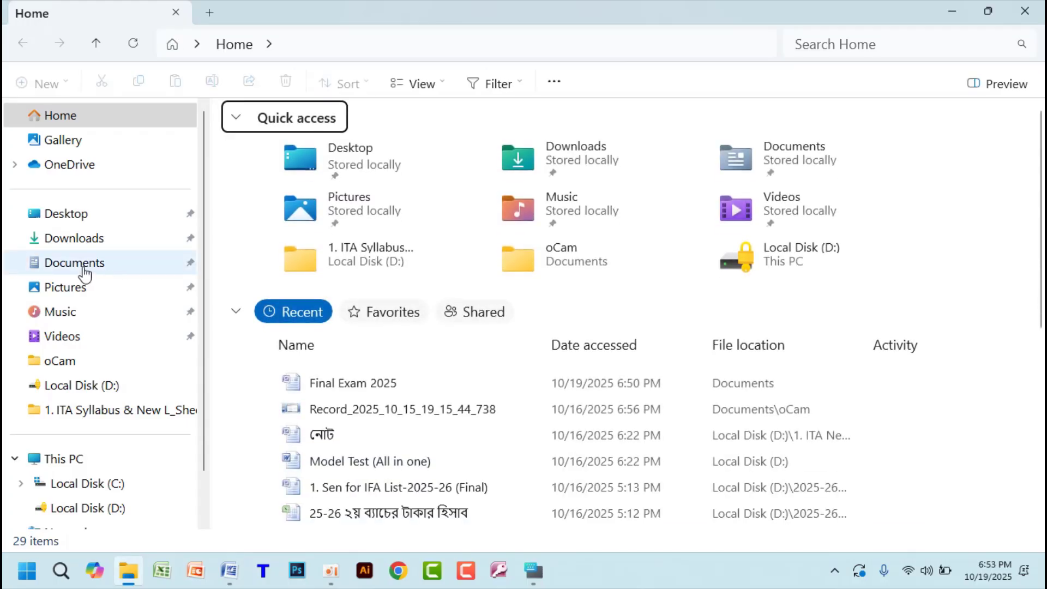
click(84, 269)
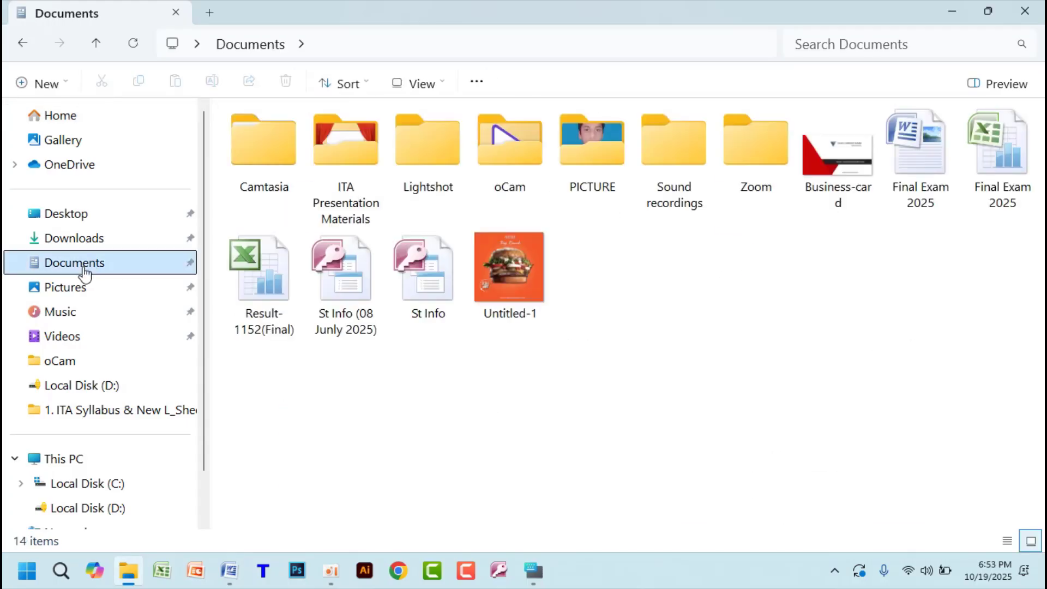
click(76, 216)
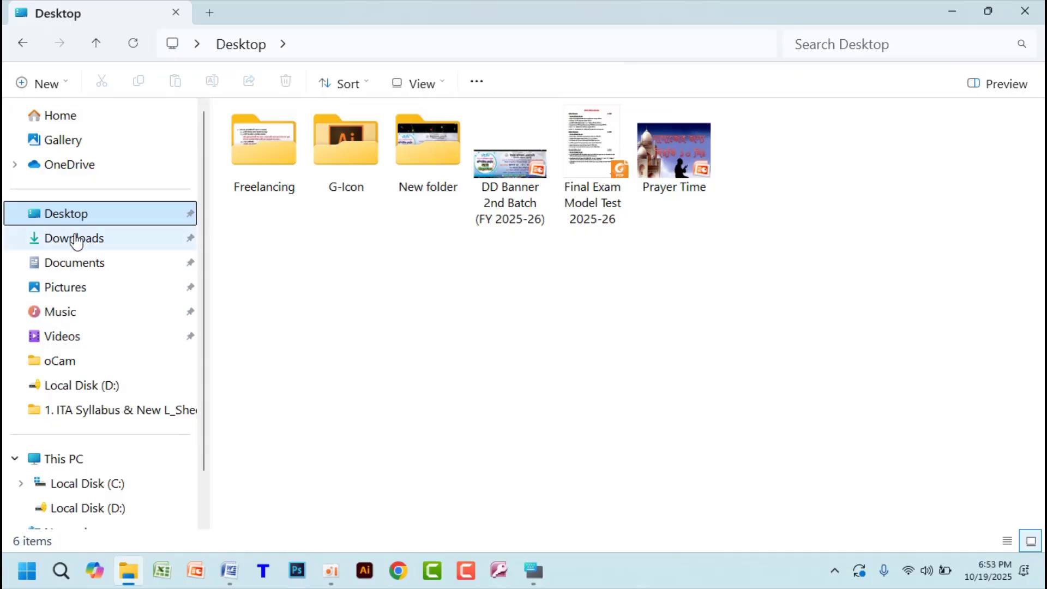
click(76, 240)
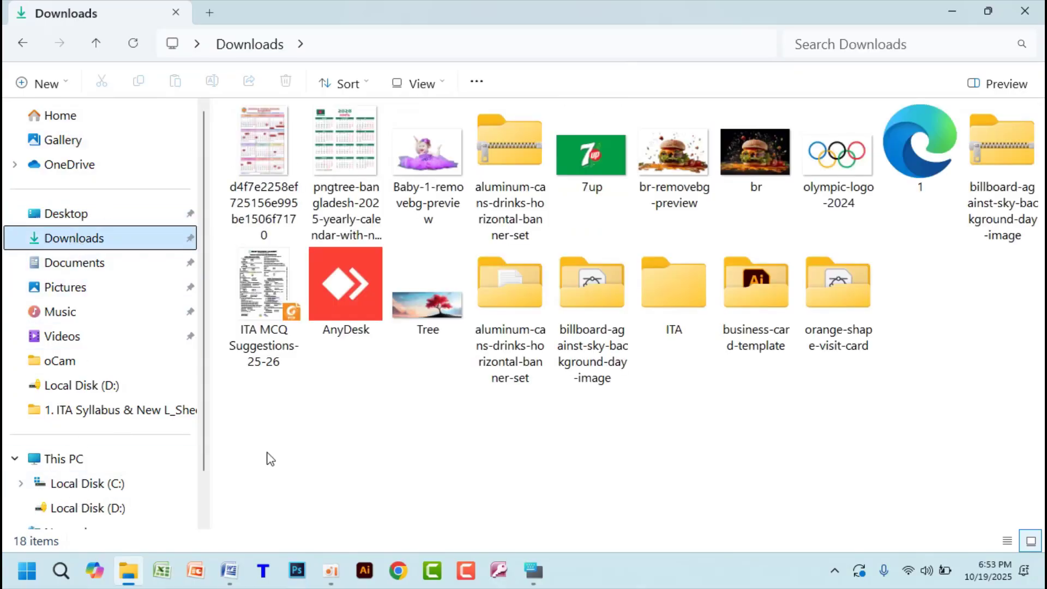
click(952, 11)
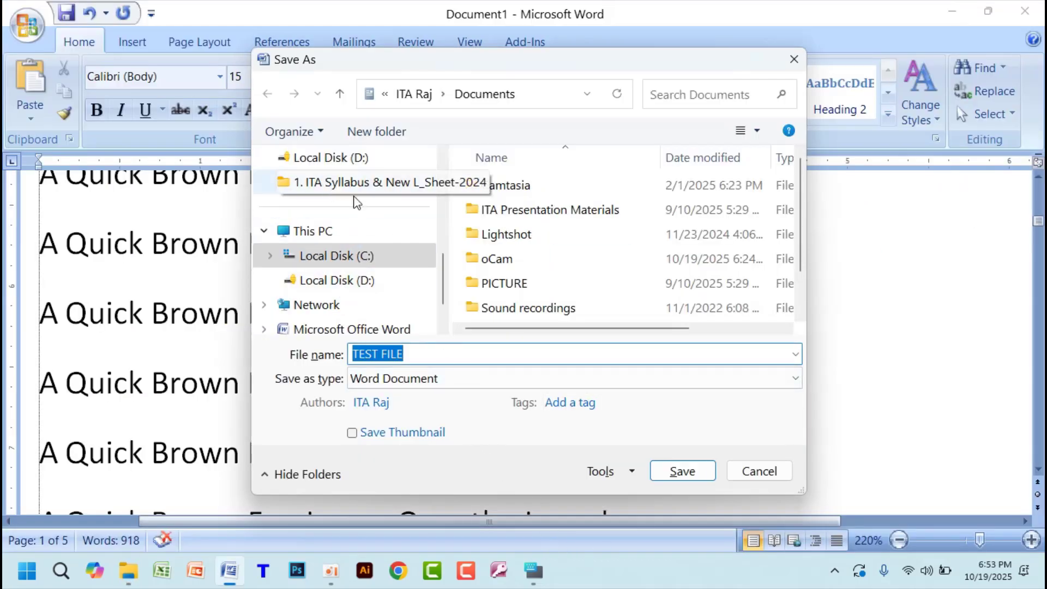
- Review the save locations for Document1, cancel saving, and minimize the document to show the desktop
scroll(322, 219, up, 5)
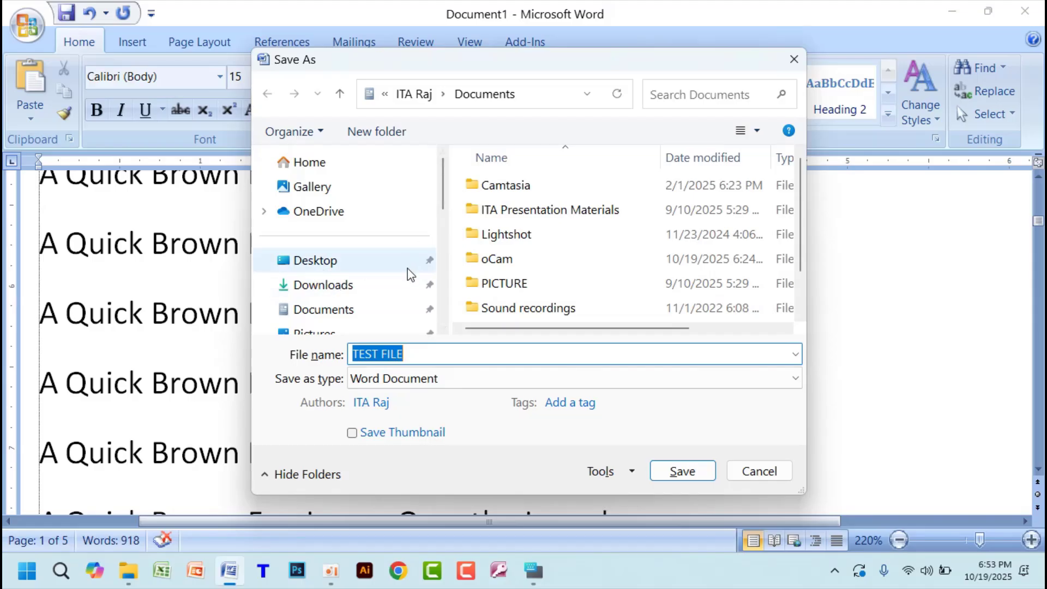
click(774, 476)
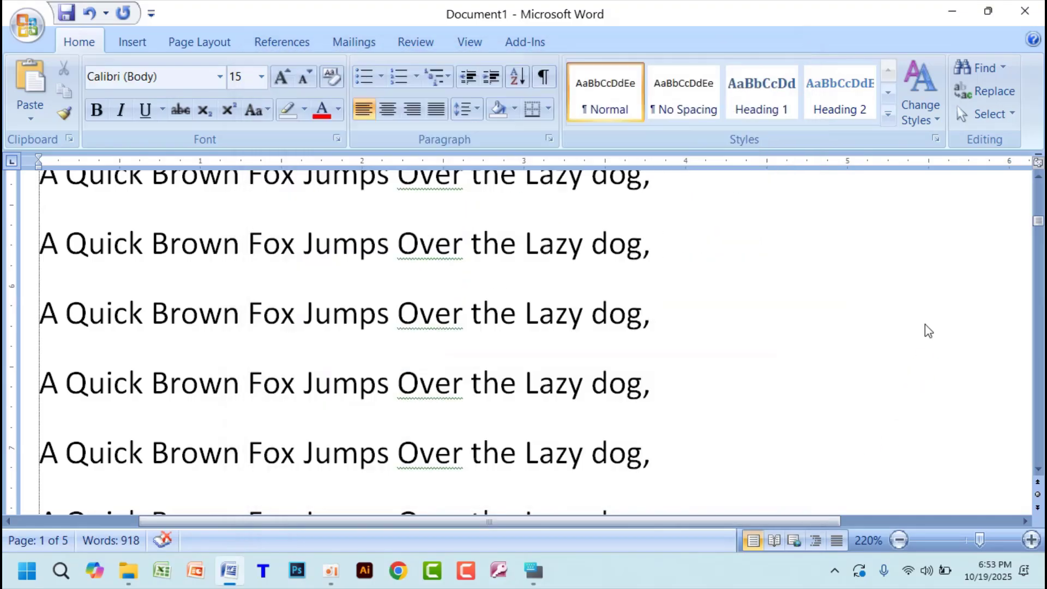
click(954, 12)
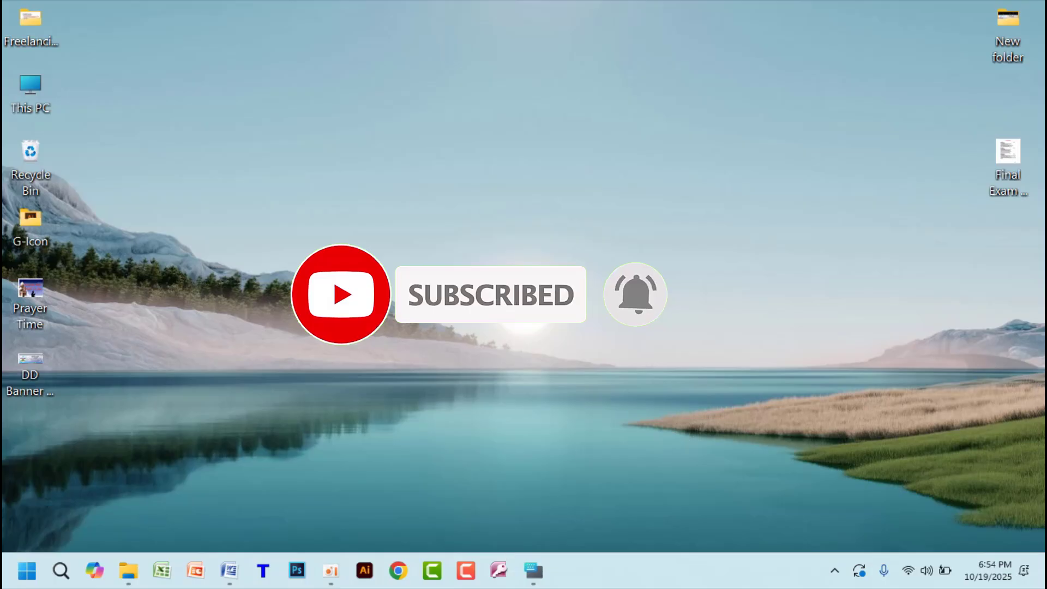
drag(288, 68, 734, 433)
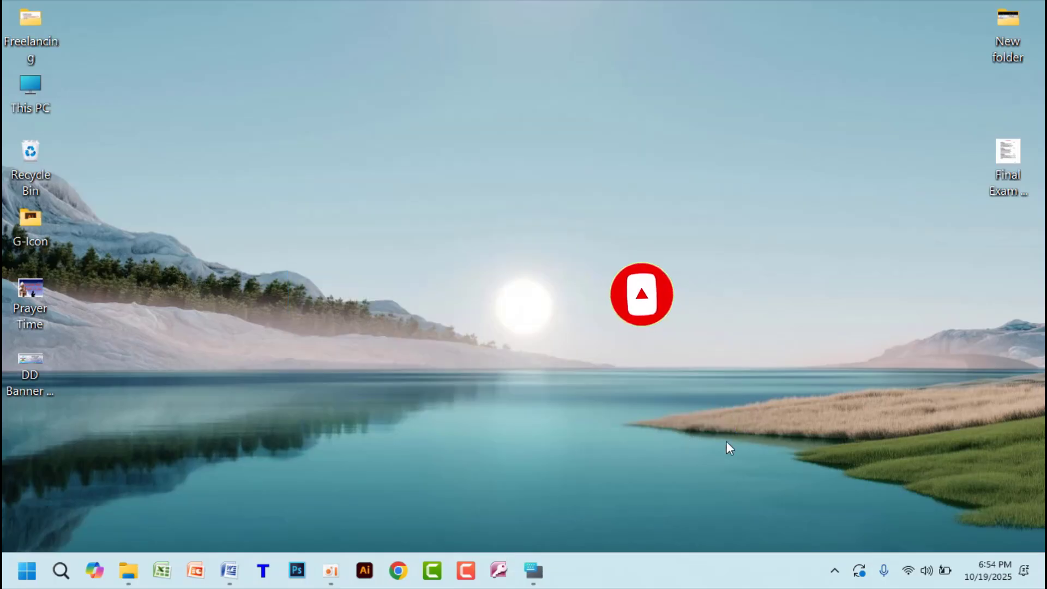
- Bring File Explorer back and view the contents of Local Disk (C:)
click(128, 571)
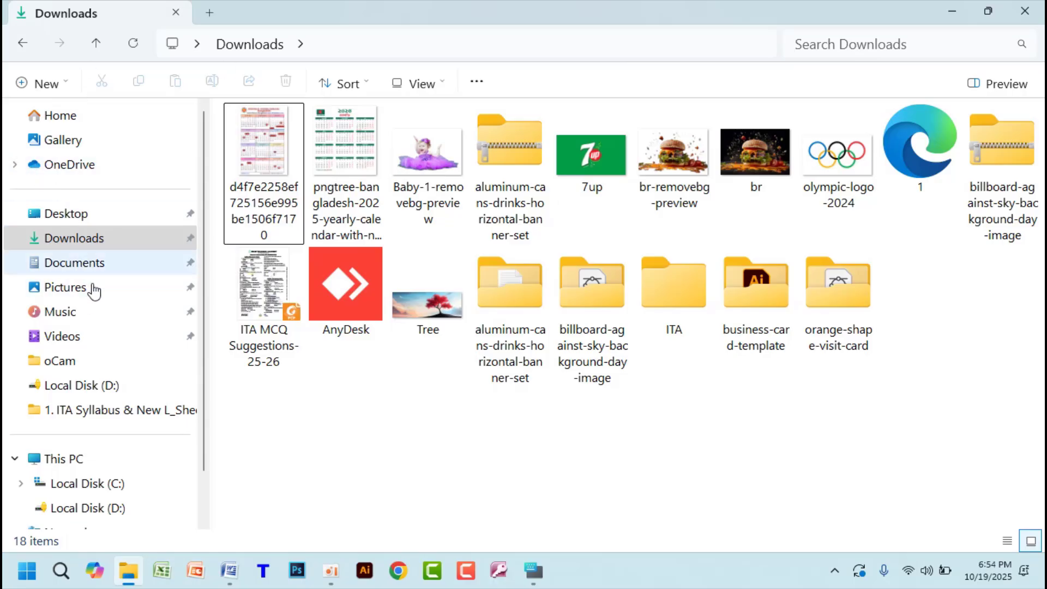
click(75, 234)
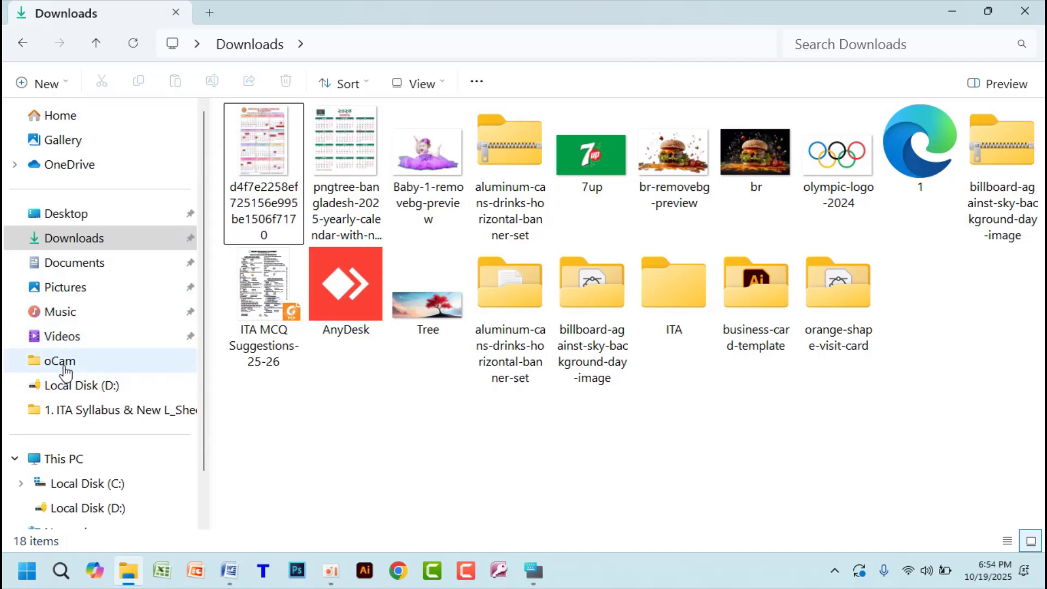
click(81, 484)
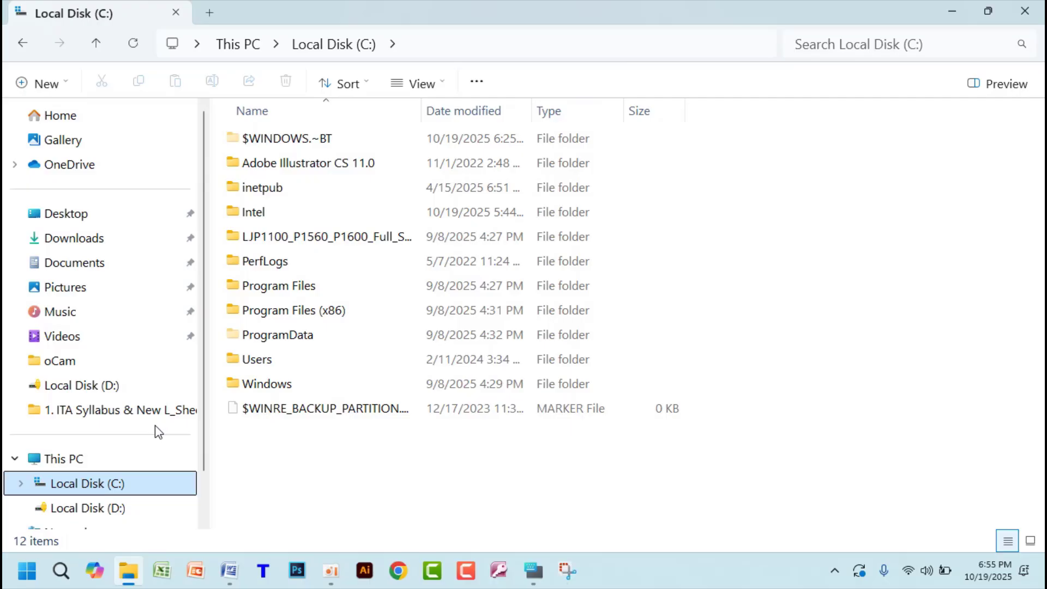
- Take a screen snip around the folder shortcuts listed from Home to the ITA Syllabus folder
key(super+shift+s)
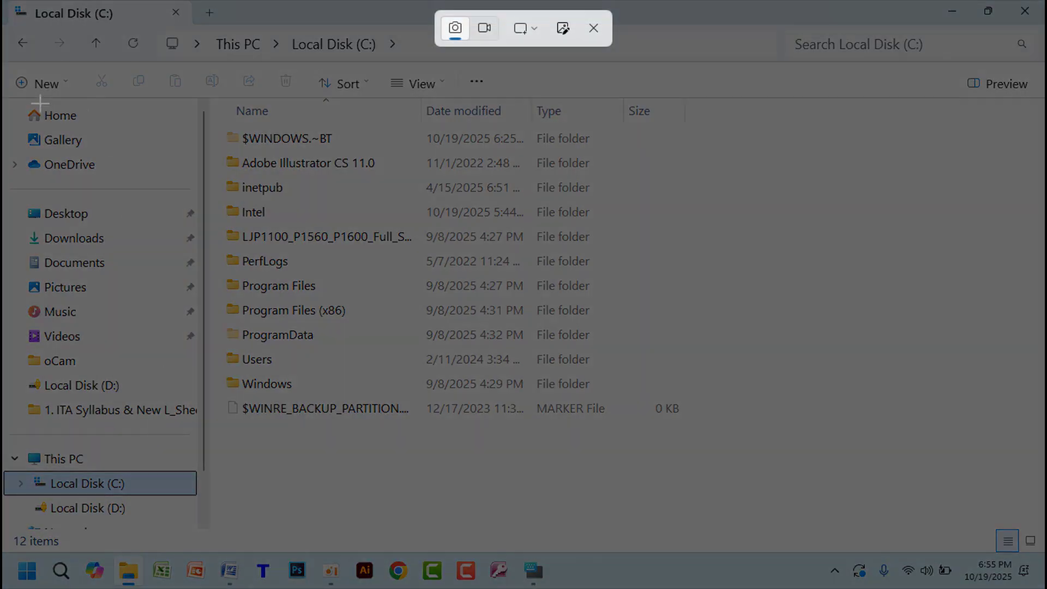
drag(12, 100, 159, 408)
drag(198, 454, 198, 450)
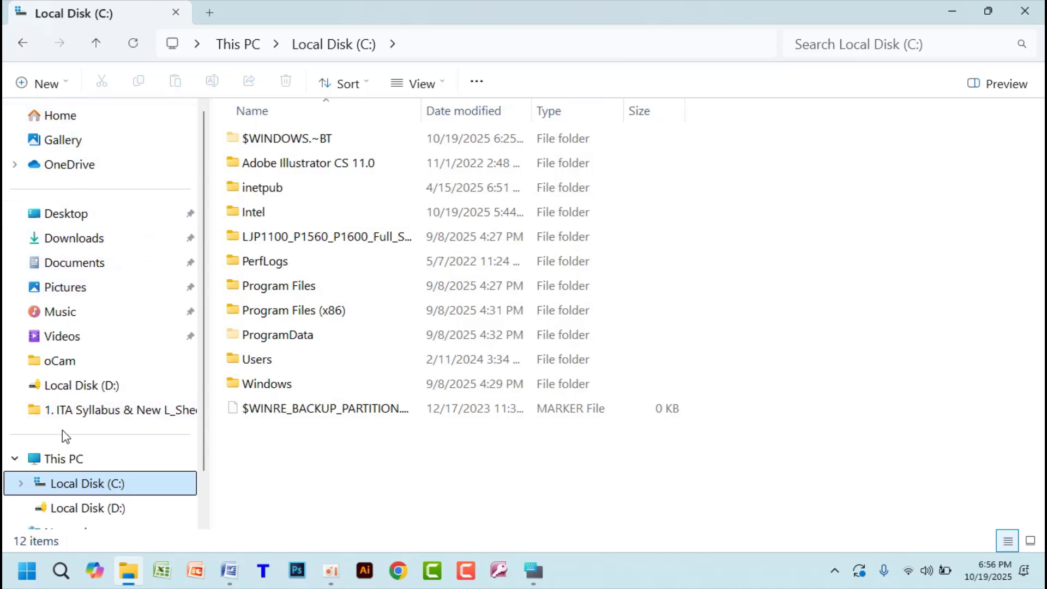
- Try to open Local Disk (D:) and dismiss its BitLocker unlock request
scroll(135, 409, down, 2)
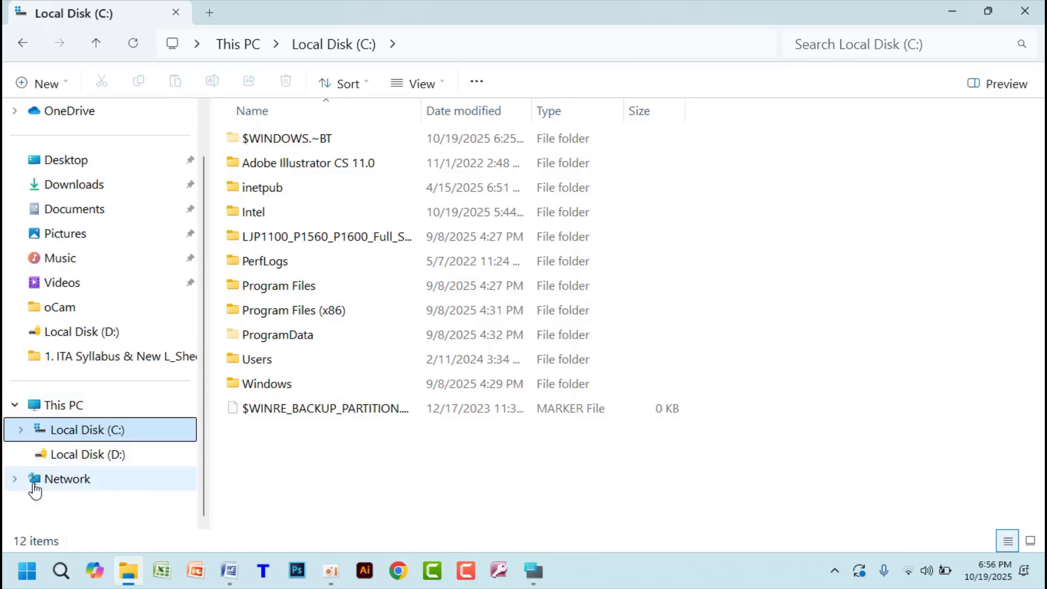
click(118, 462)
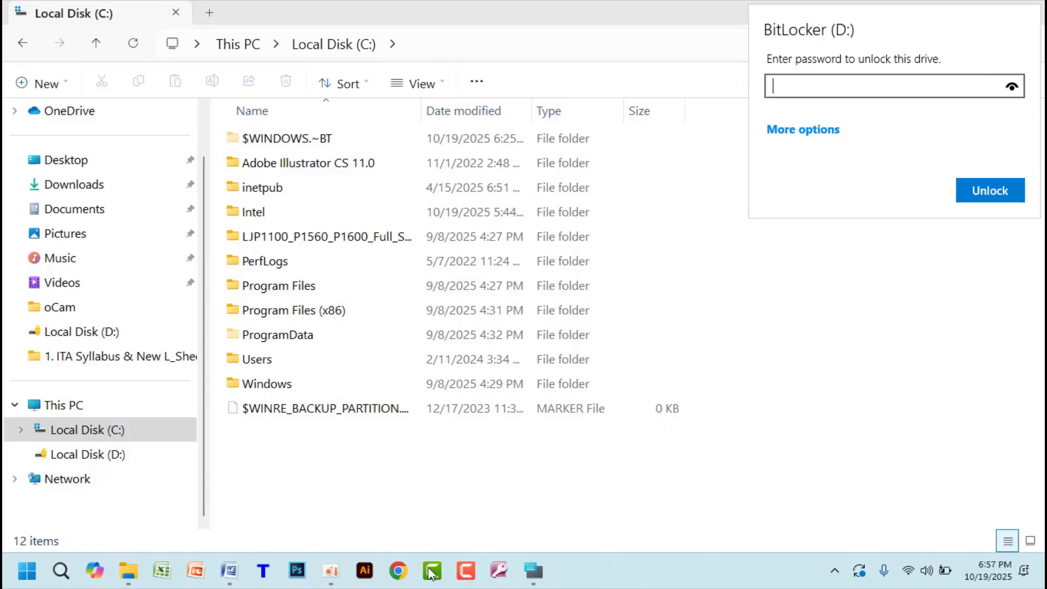
key(Escape)
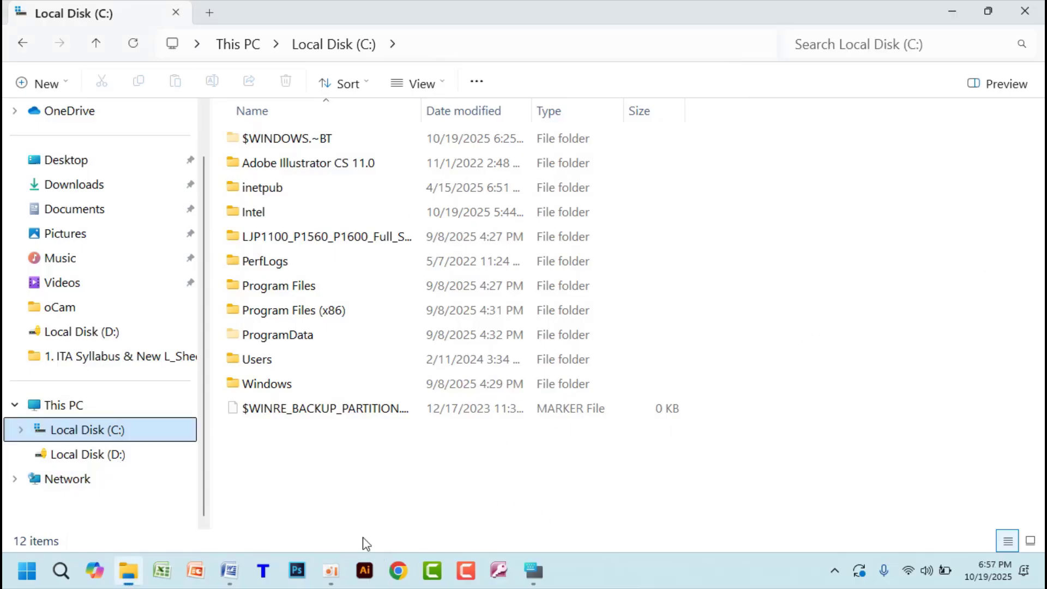
- Switch to Word, start saving Document1 in the Documents folder, and enter 15 as the file name
click(231, 573)
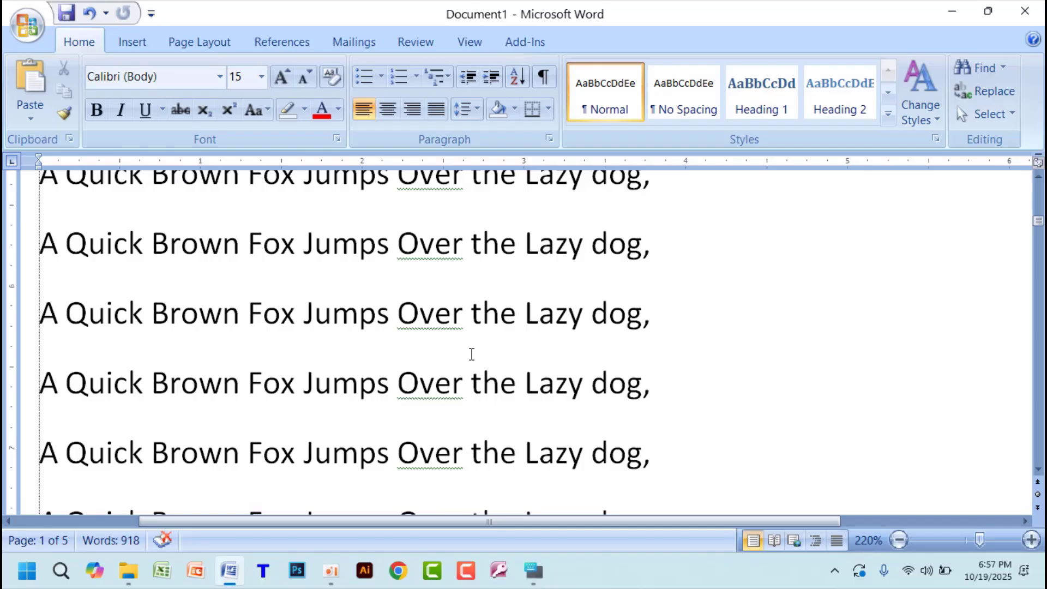
key(ctrl+s)
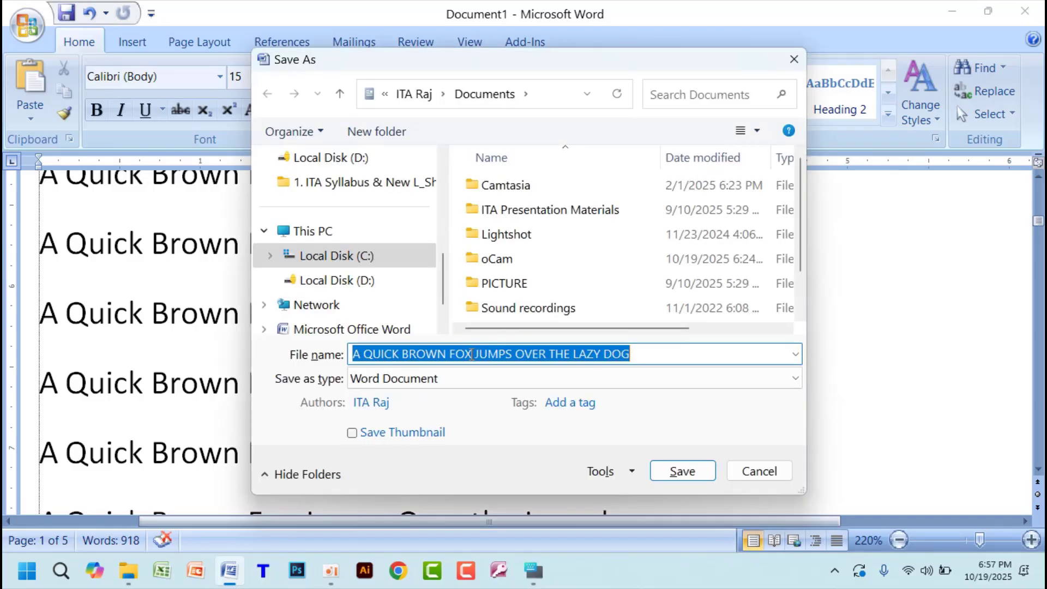
scroll(338, 213, up, 5)
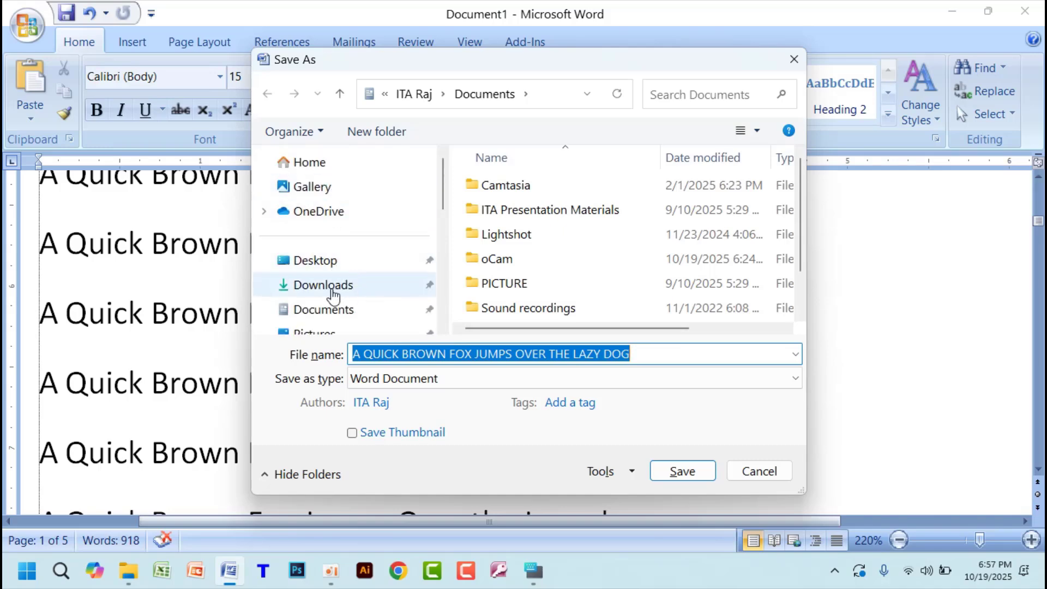
click(334, 294)
click(327, 311)
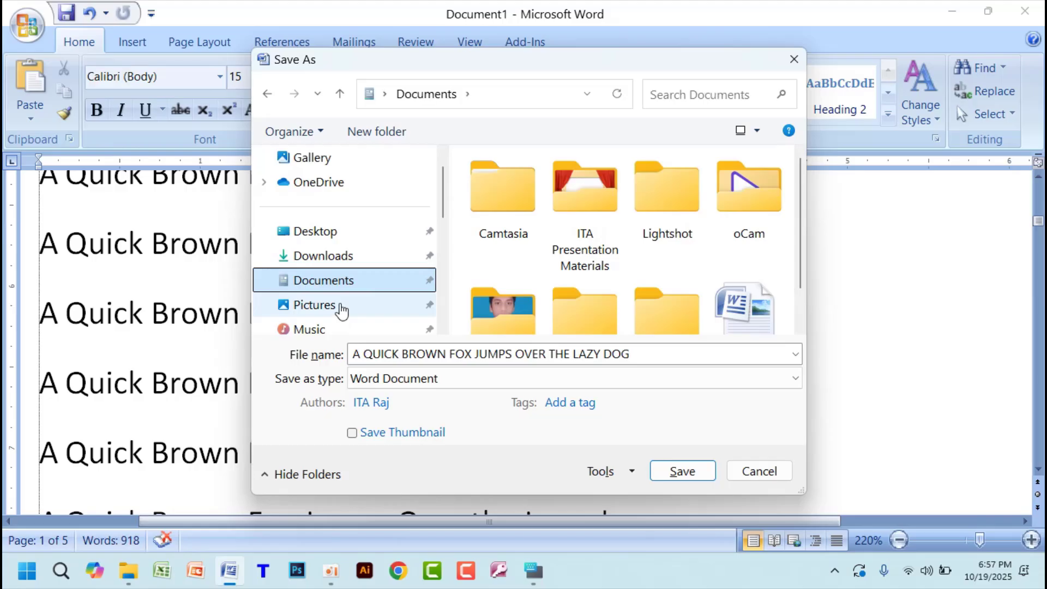
drag(648, 354, 181, 352)
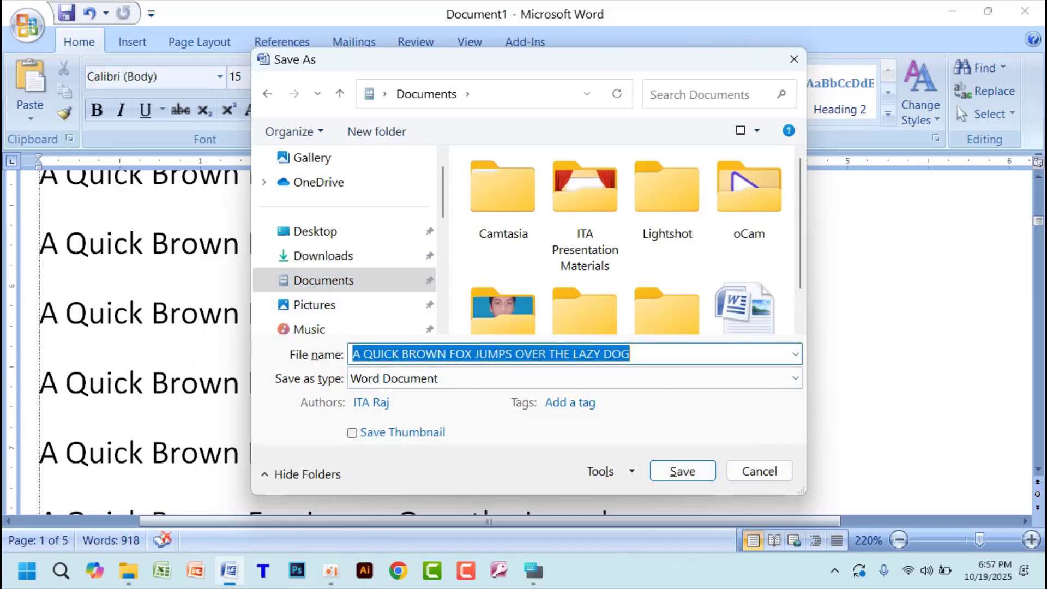
text(15)
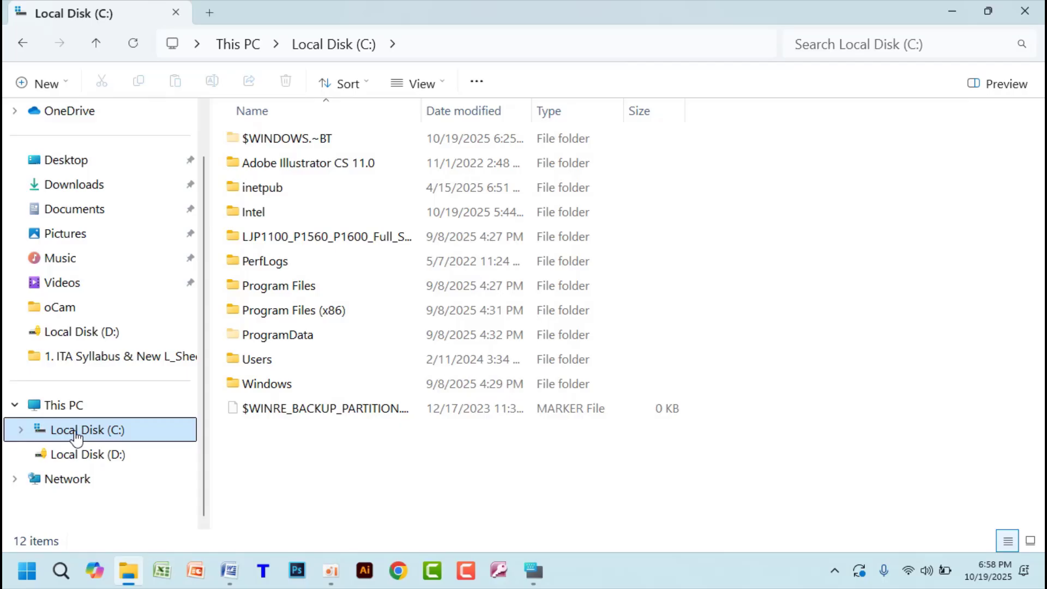
- Open Local Disk (D:) in File Explorer
click(113, 461)
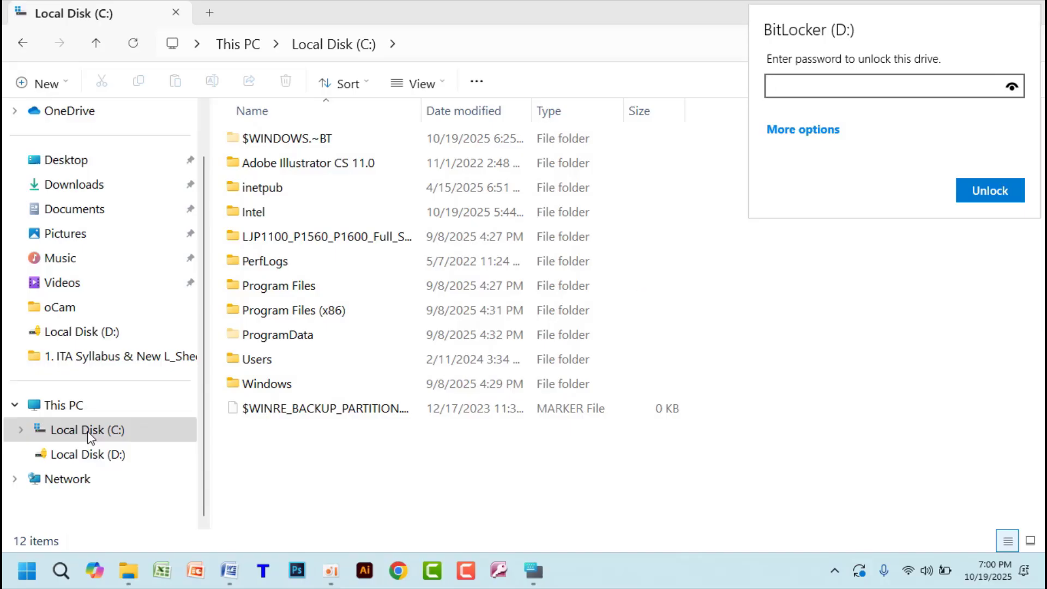
- Leave the locked Local Disk (D:), return to Word and try the Word 97-2003 Document type for TEST FILE before cancelling the save
click(84, 464)
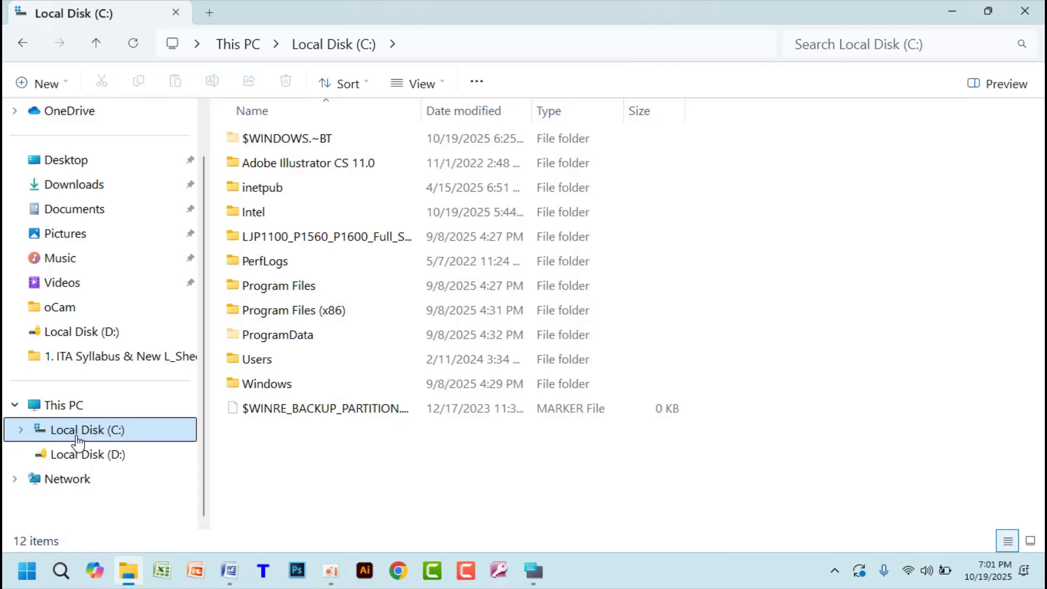
click(952, 11)
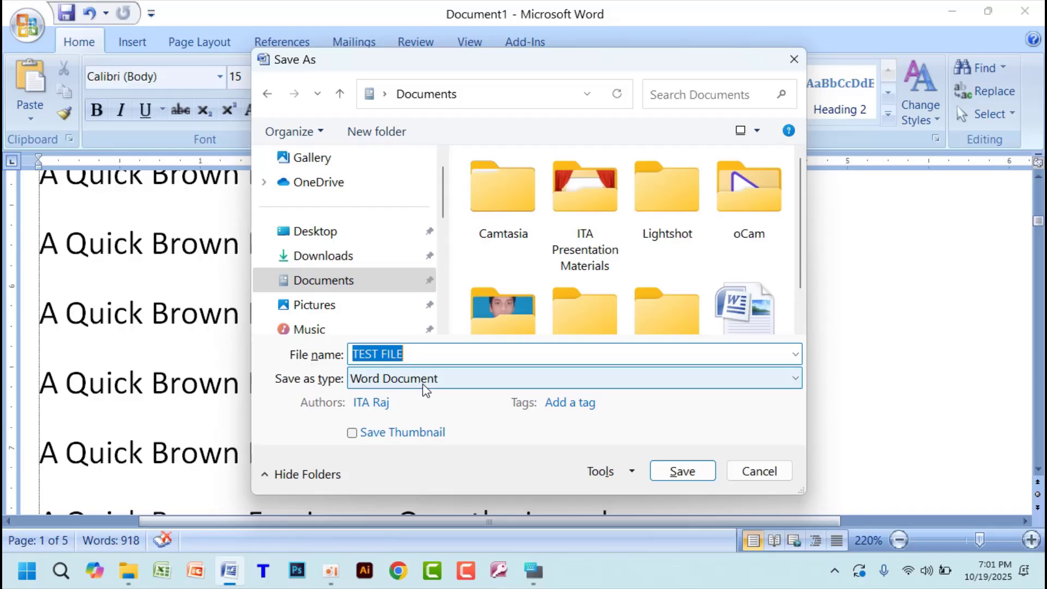
click(496, 387)
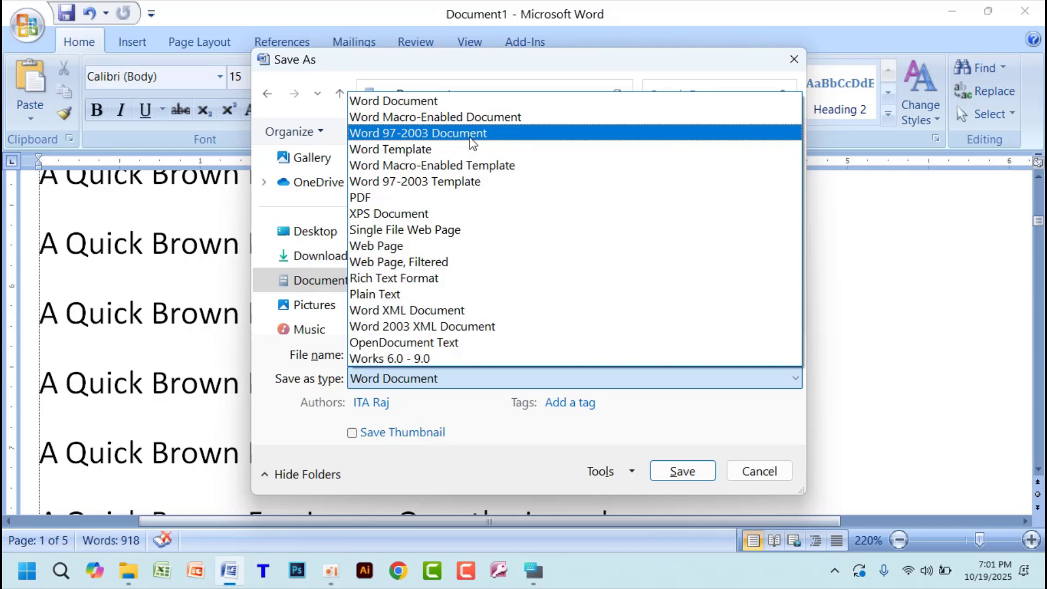
click(472, 142)
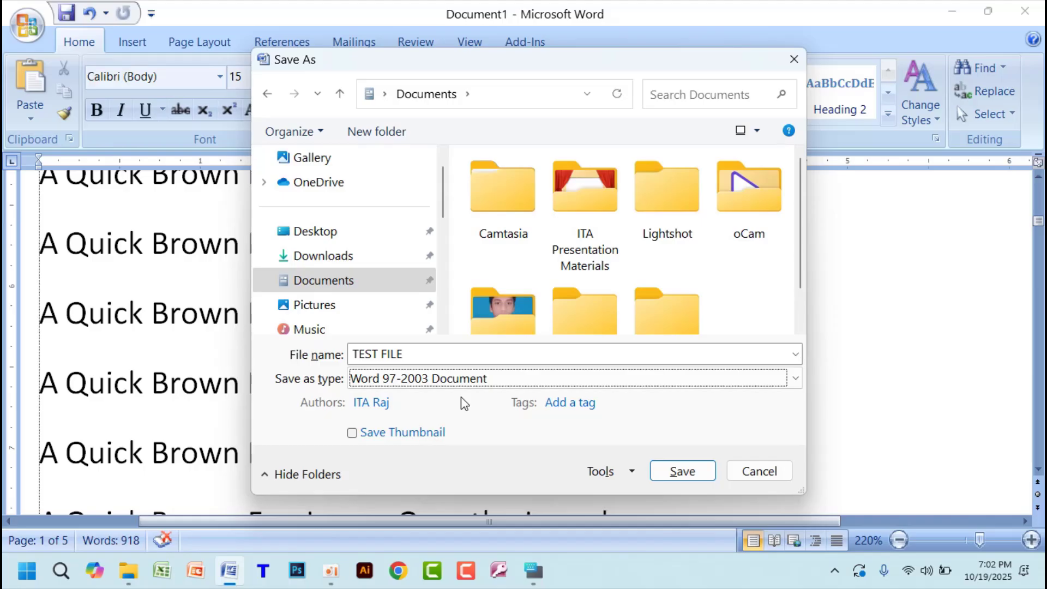
click(777, 480)
- Try the first recently used Bangla font on four lines of the sample text and undo the font change
drag(649, 381, 362, 266)
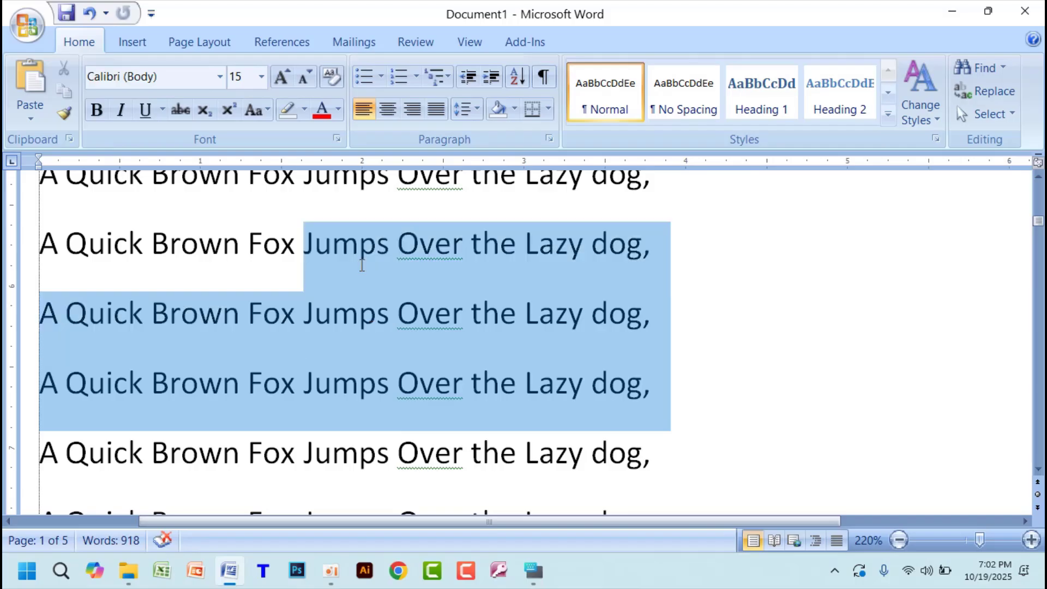
click(360, 177)
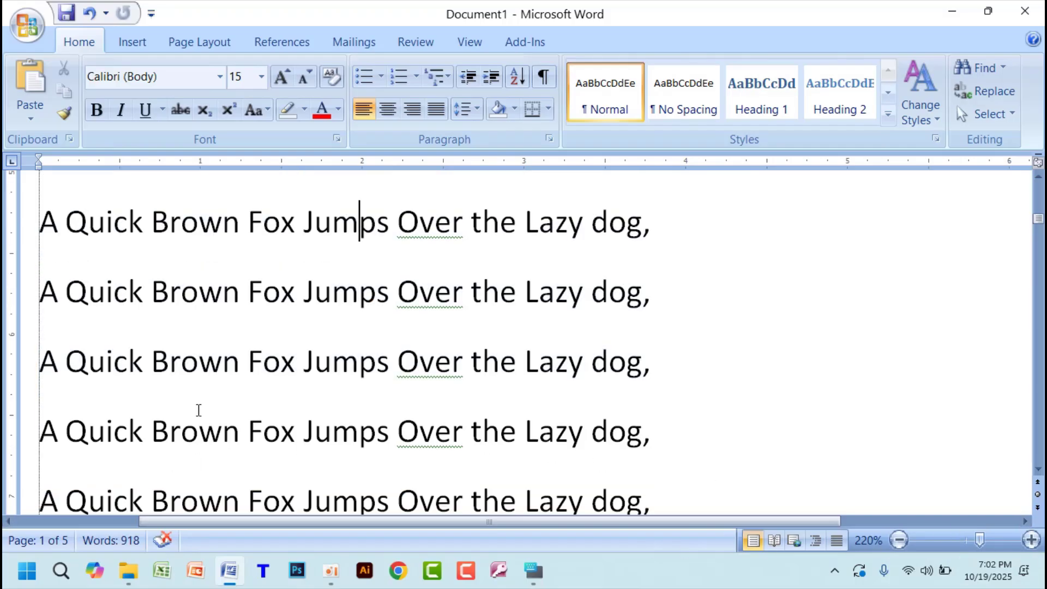
drag(38, 217, 674, 436)
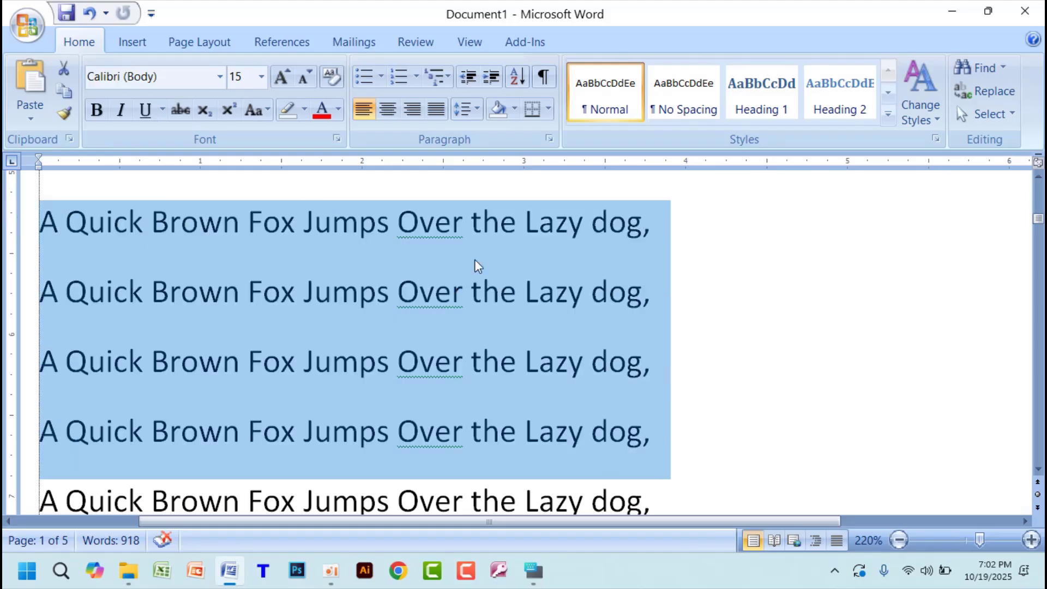
click(220, 76)
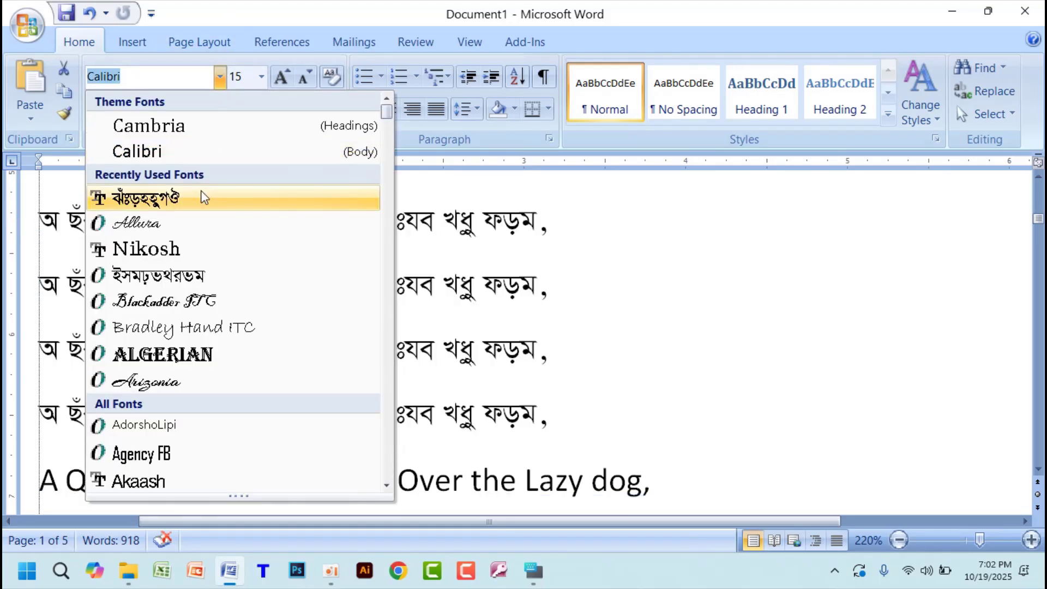
click(203, 197)
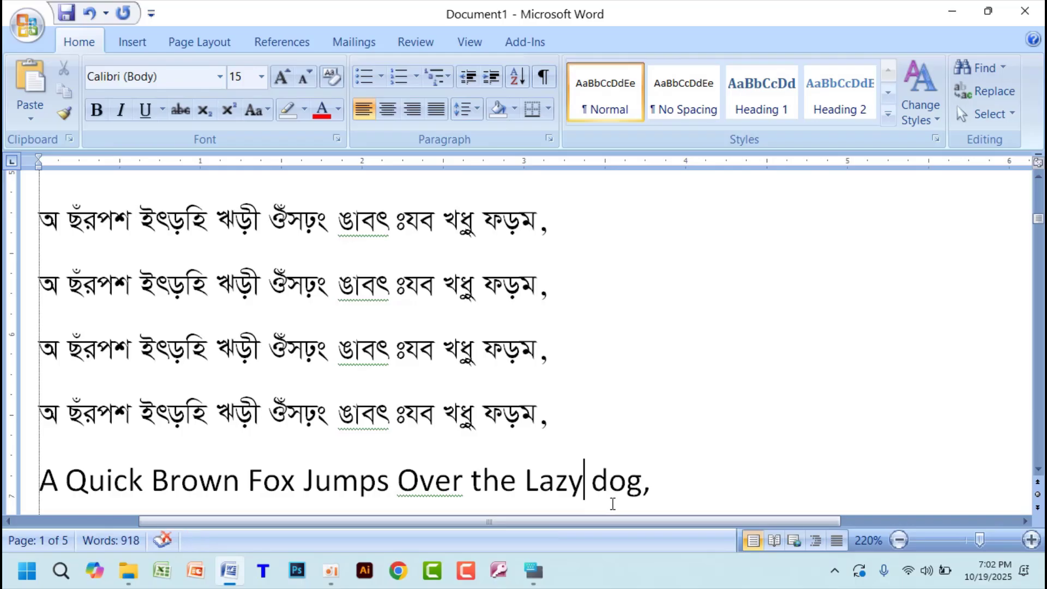
key(ctrl+z)
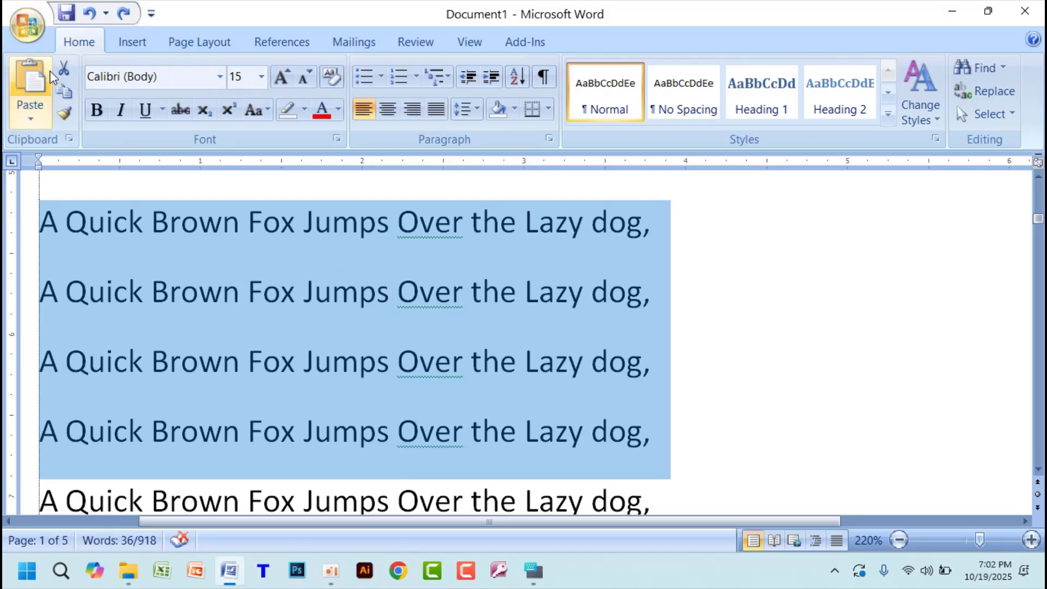
- Save Document1 in the Documents folder as TEST FILE in Word 97-2003 Document format
click(29, 25)
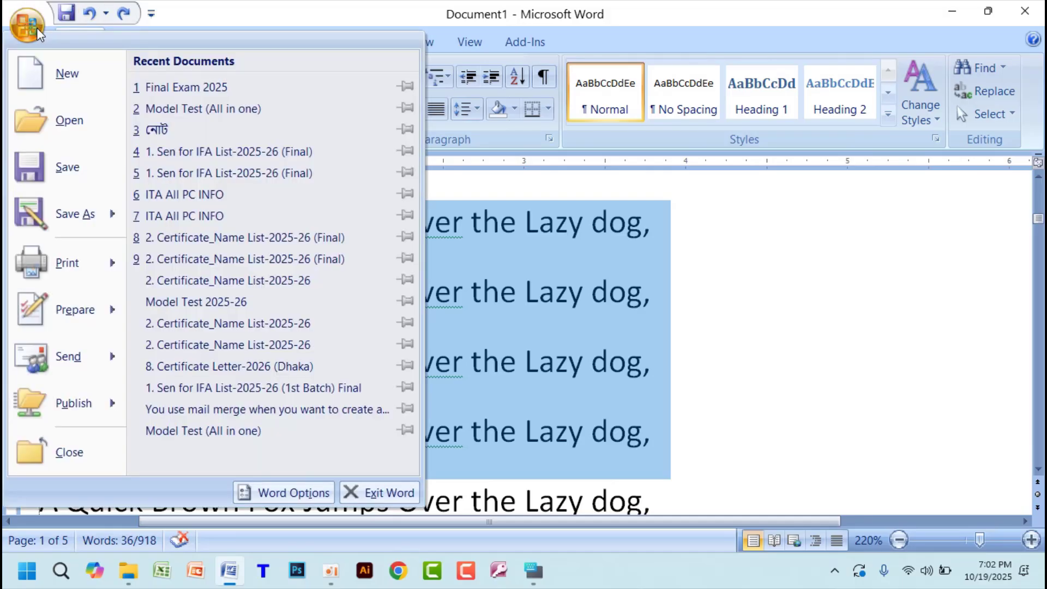
click(63, 221)
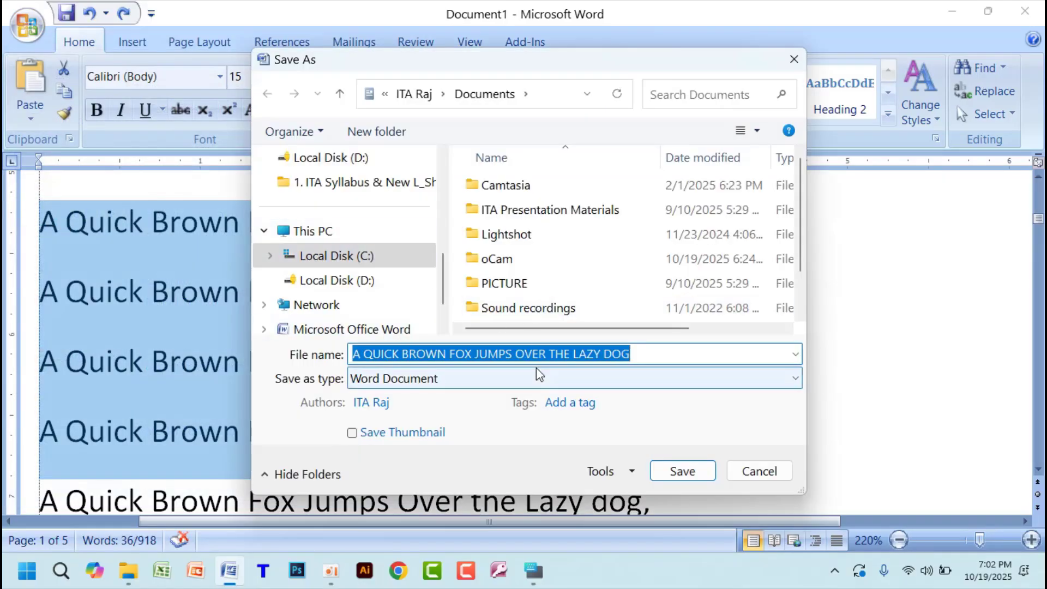
click(460, 381)
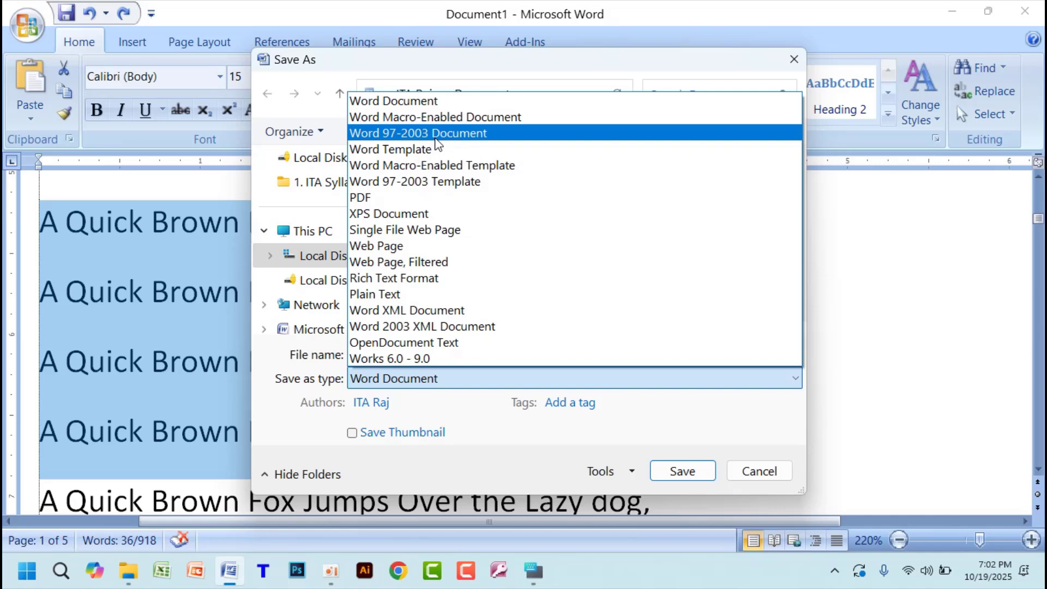
click(436, 137)
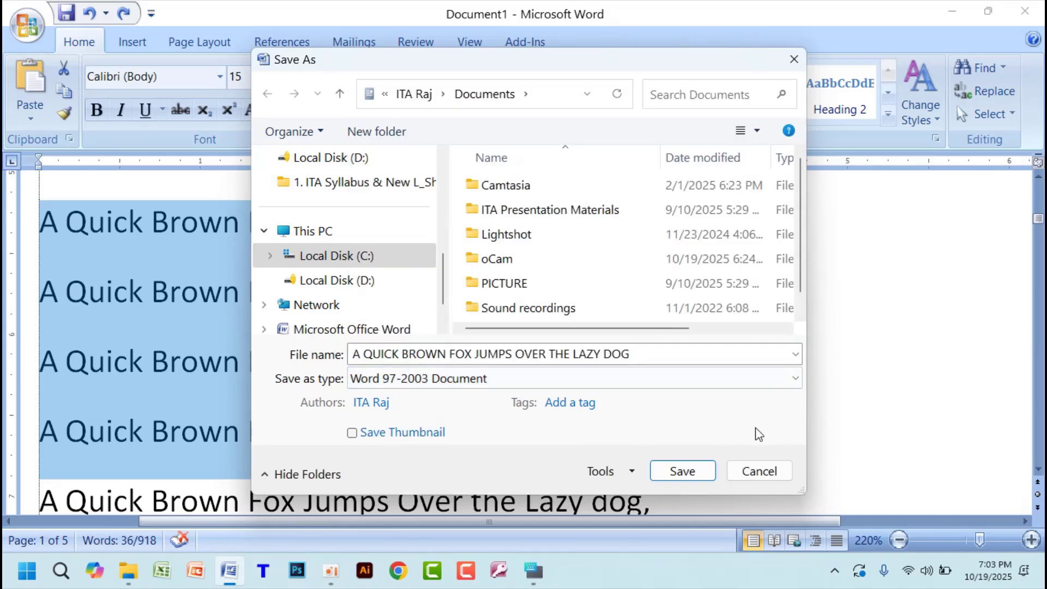
drag(653, 356, 226, 355)
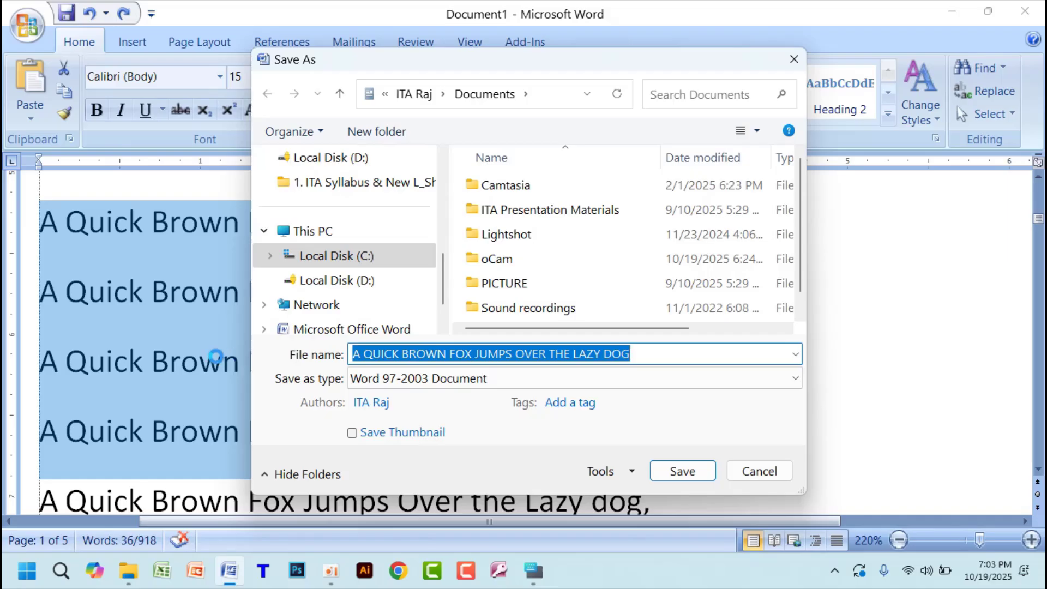
text(f)
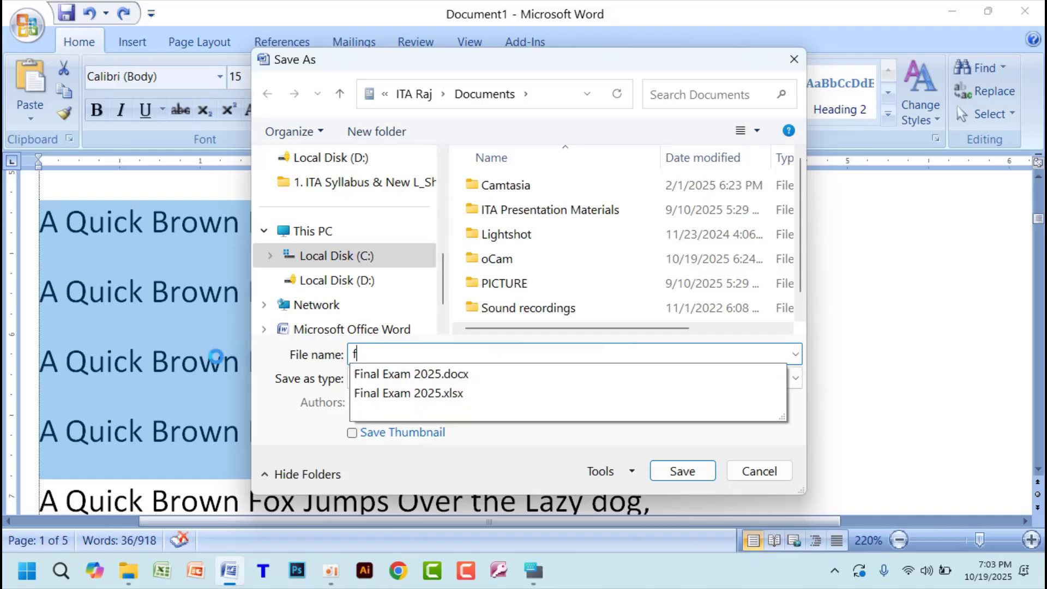
key(BackSpace)
text(TEST FL)
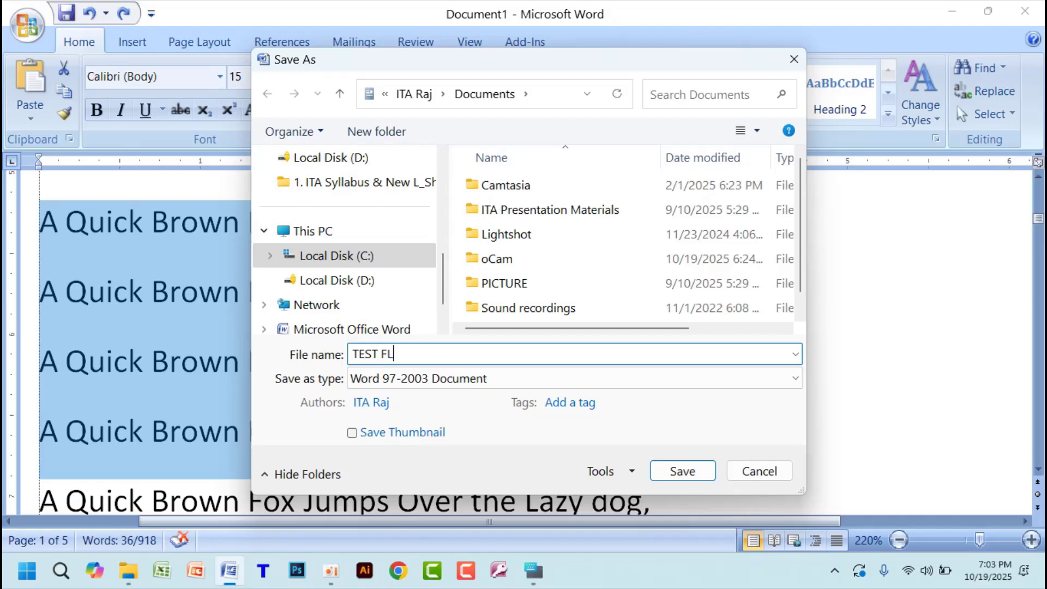
key(BackSpace)
text(ILE)
click(676, 473)
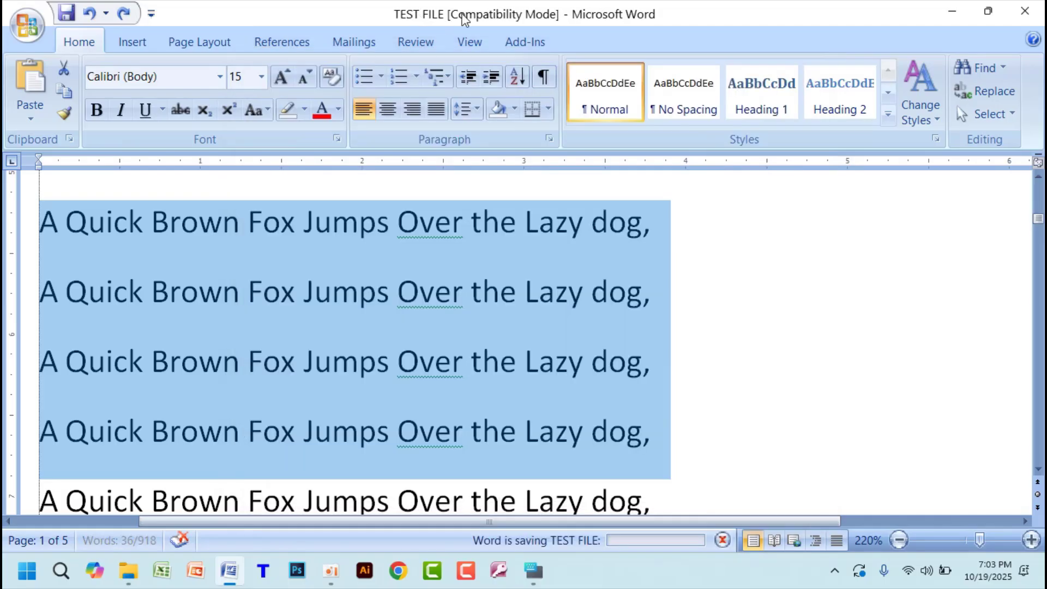
- Minimize the TEST FILE window, restore it, and clear the text selection
click(952, 11)
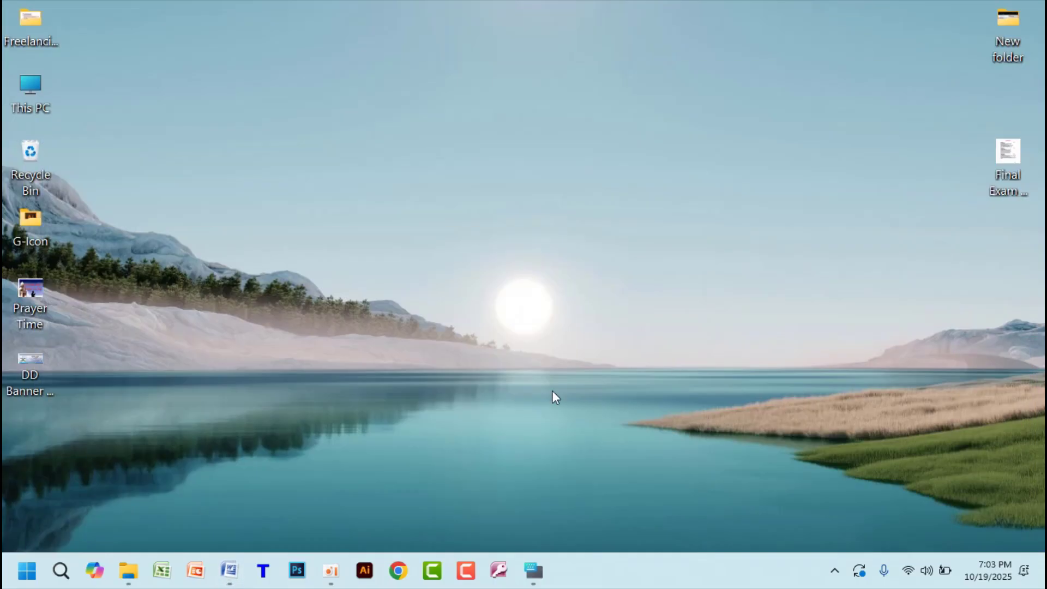
mouse_move(230, 571)
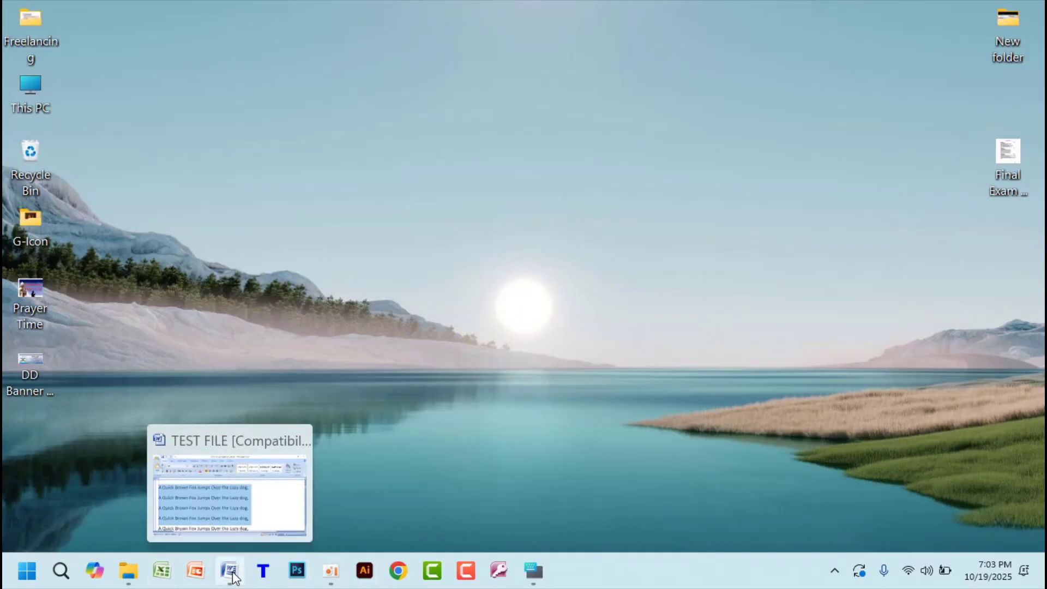
click(230, 571)
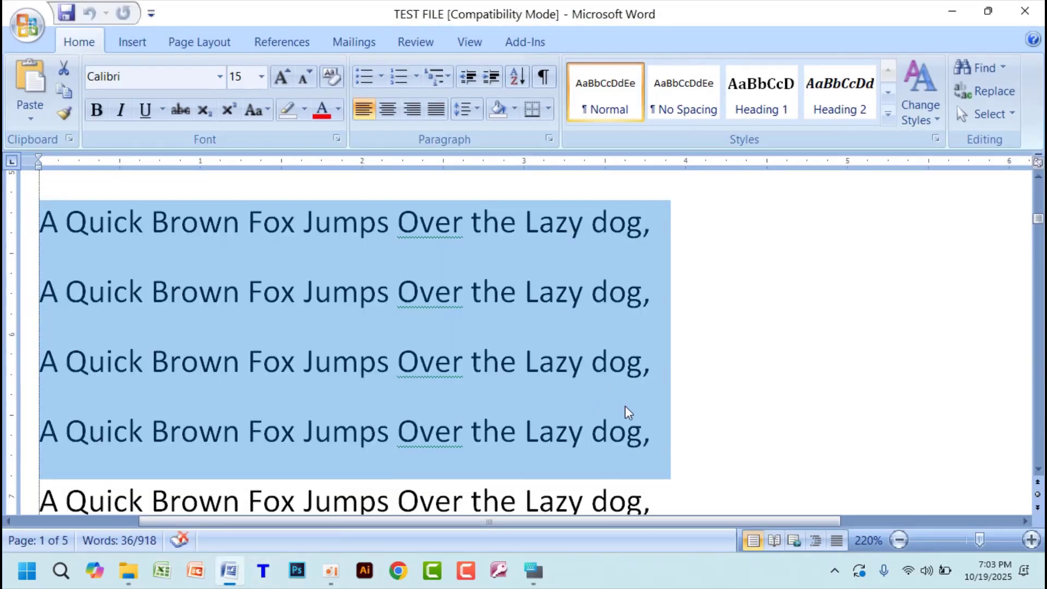
click(790, 378)
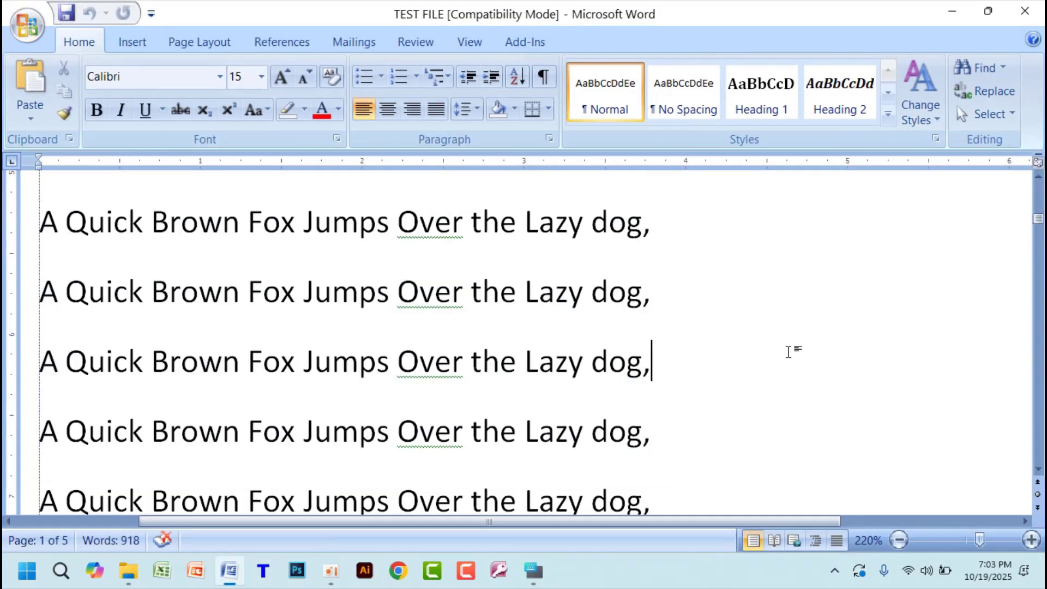
- Create a new blank document, paste the copied screen snip into it and delete the picture
key(ctrl+n)
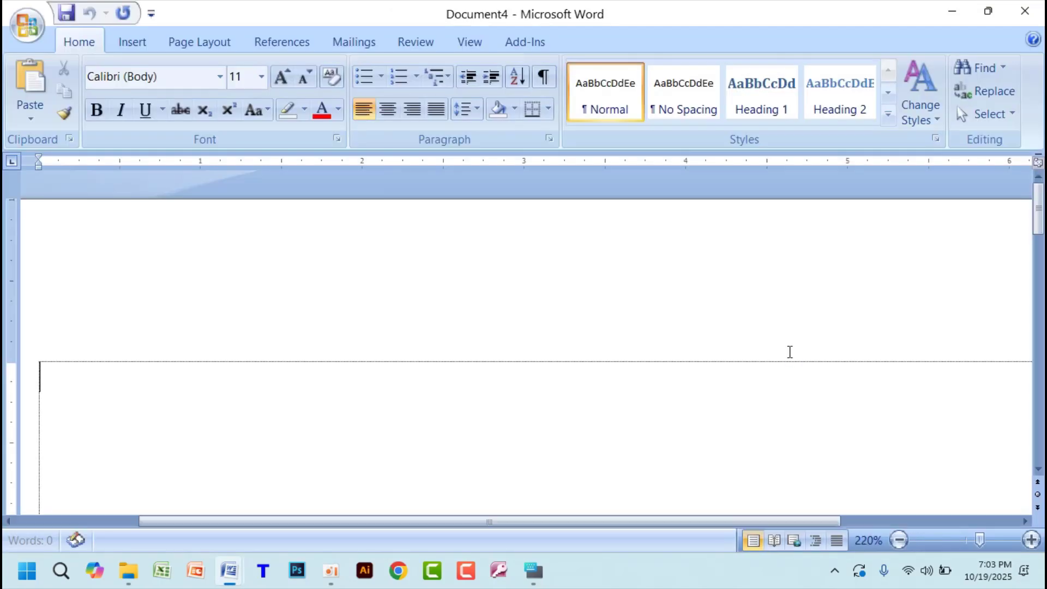
key(ctrl+v)
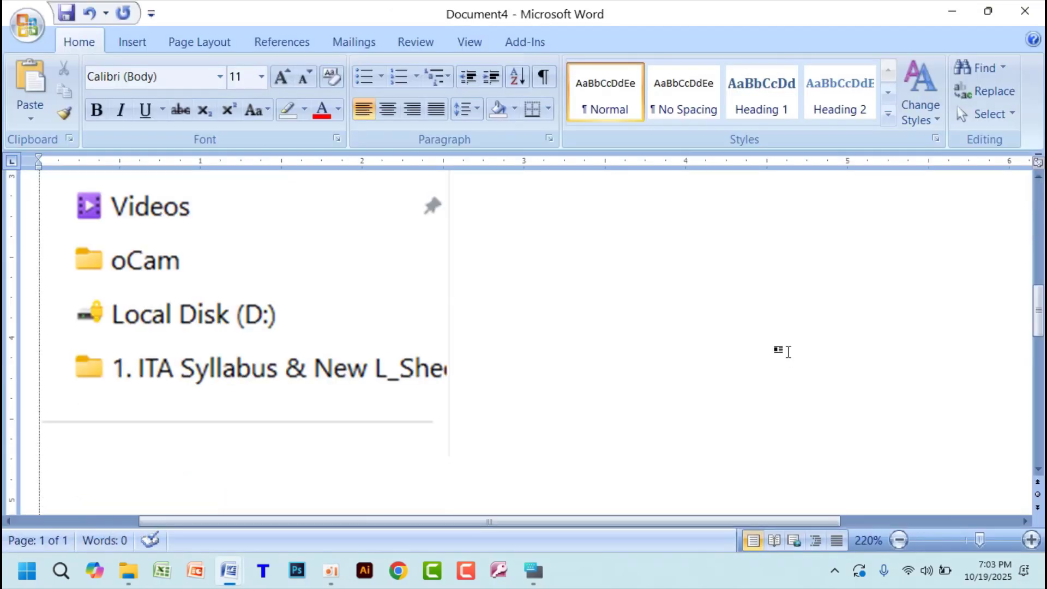
click(280, 331)
key(Delete)
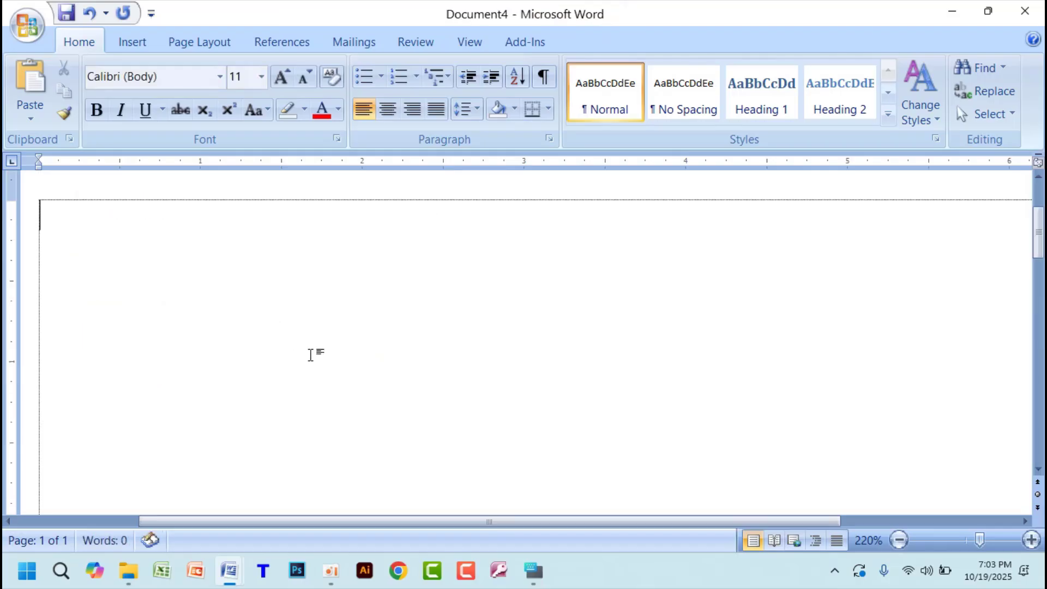
- Copy all the text of TEST FILE and paste it into another new blank document
key(alt+Tab)
key(ctrl+a)
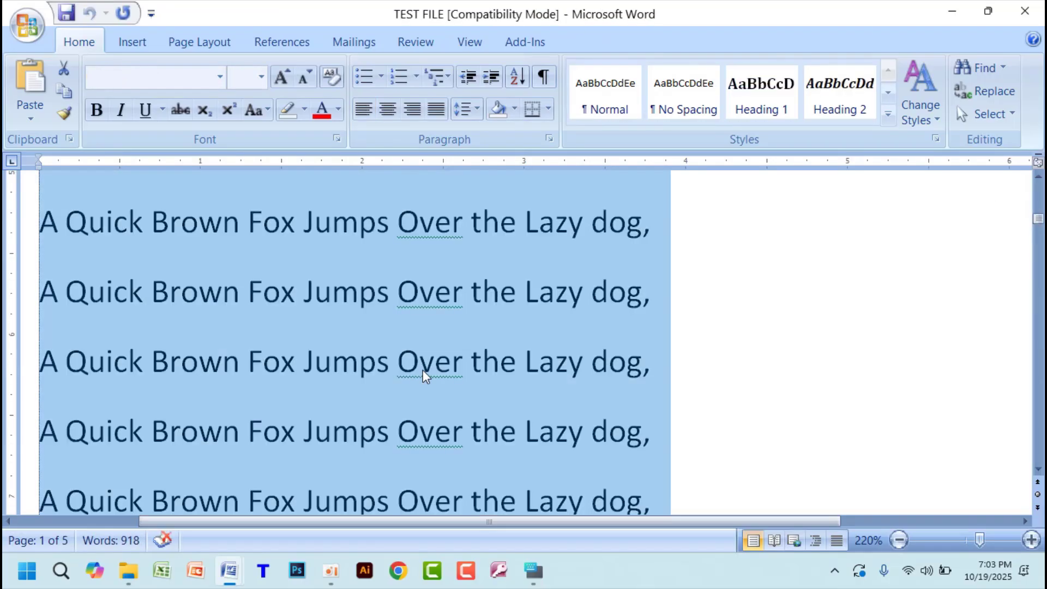
key(alt+Tab)
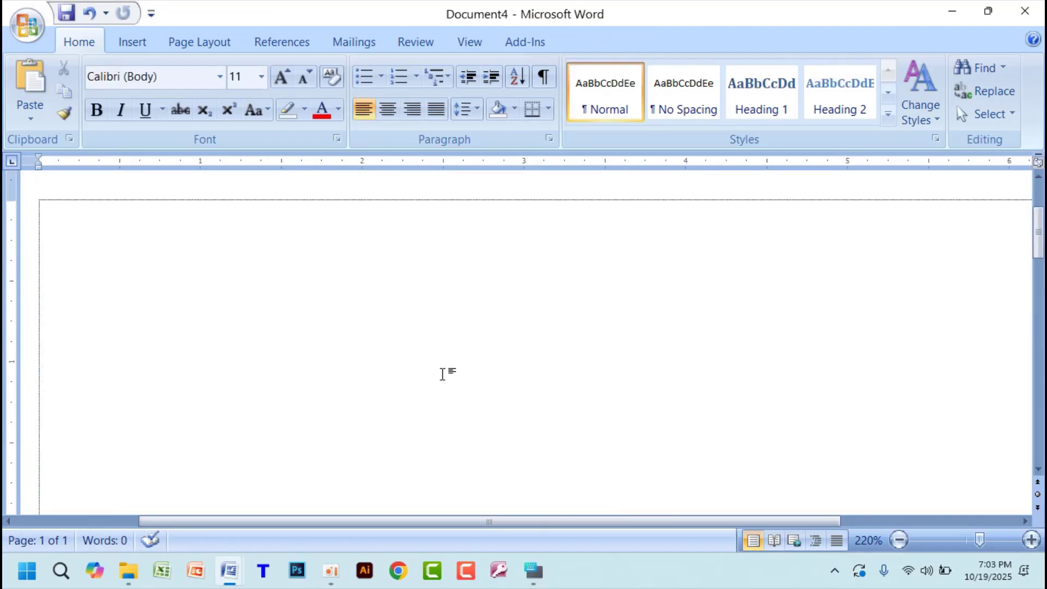
key(ctrl+n)
key(ctrl+v)
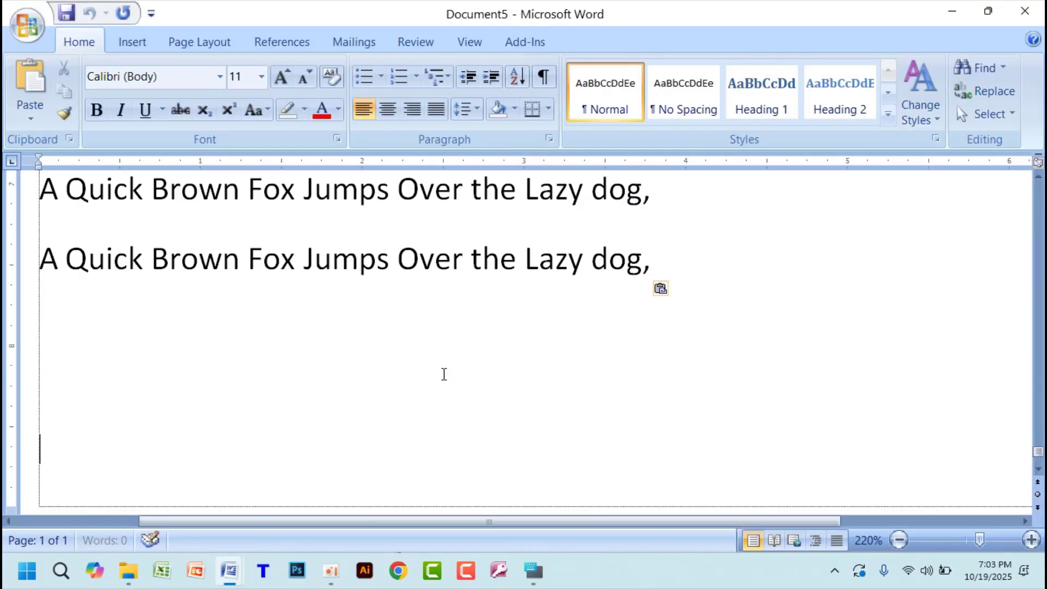
- Save the new document in the Documents folder as TEST FILE in Word Document format
key(ctrl+s)
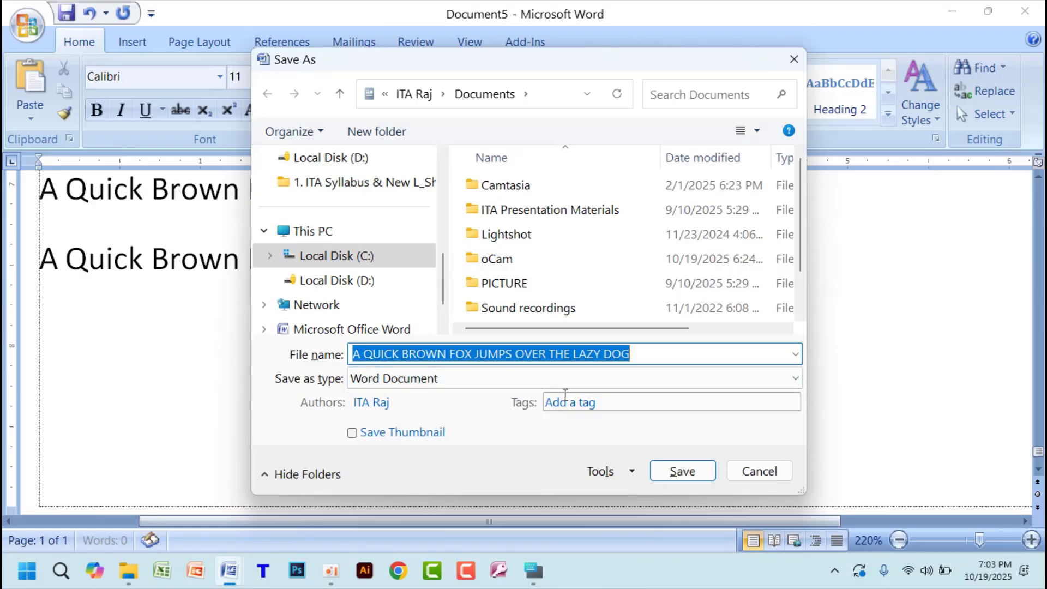
text(T)
key(BackSpace)
text(TEST)
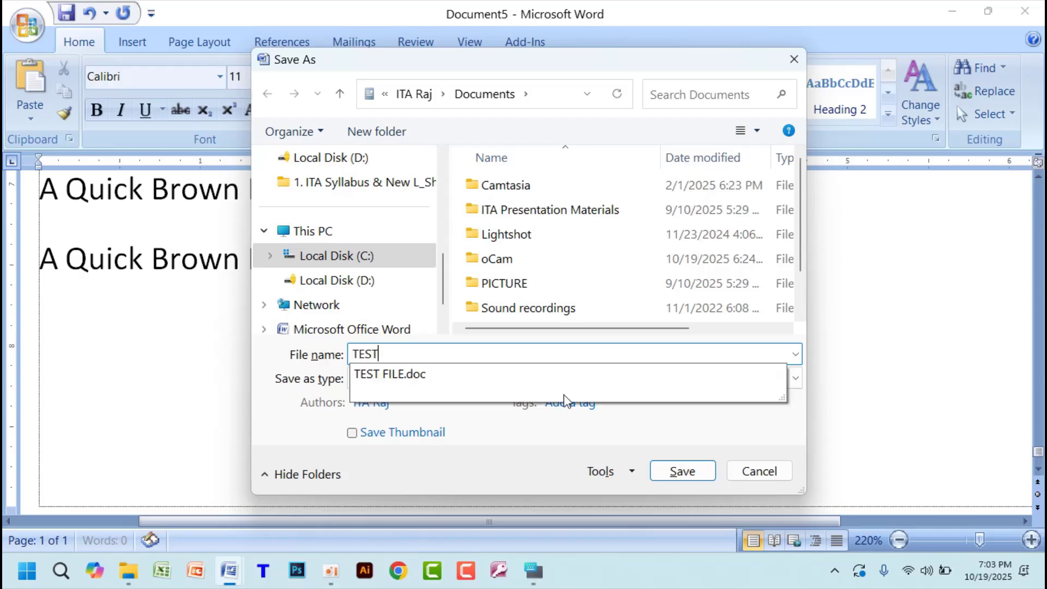
text( FILE)
click(688, 481)
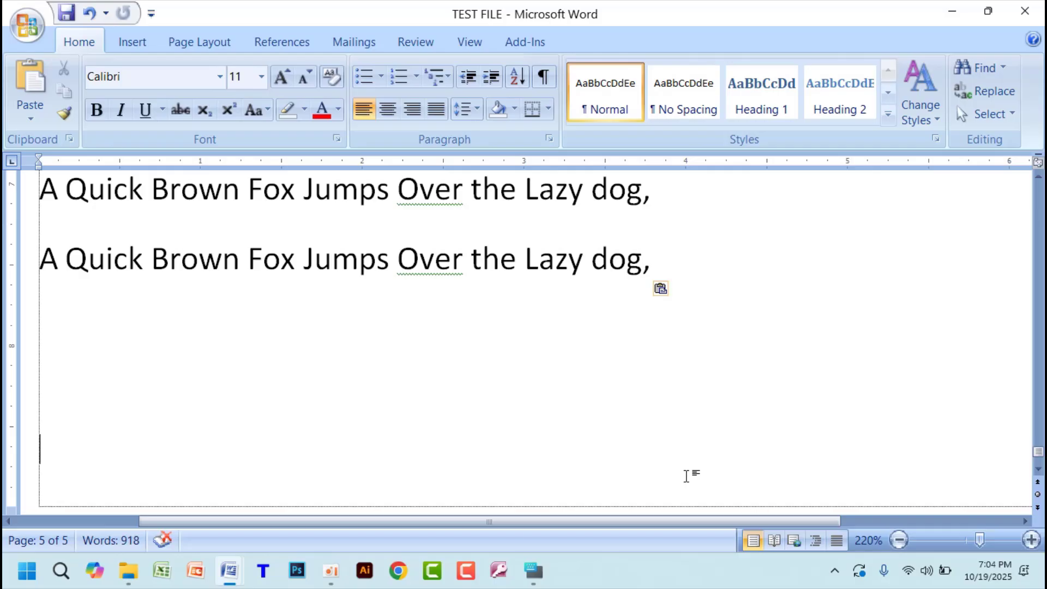
- Switch to File Explorer and open the Documents folder
click(951, 11)
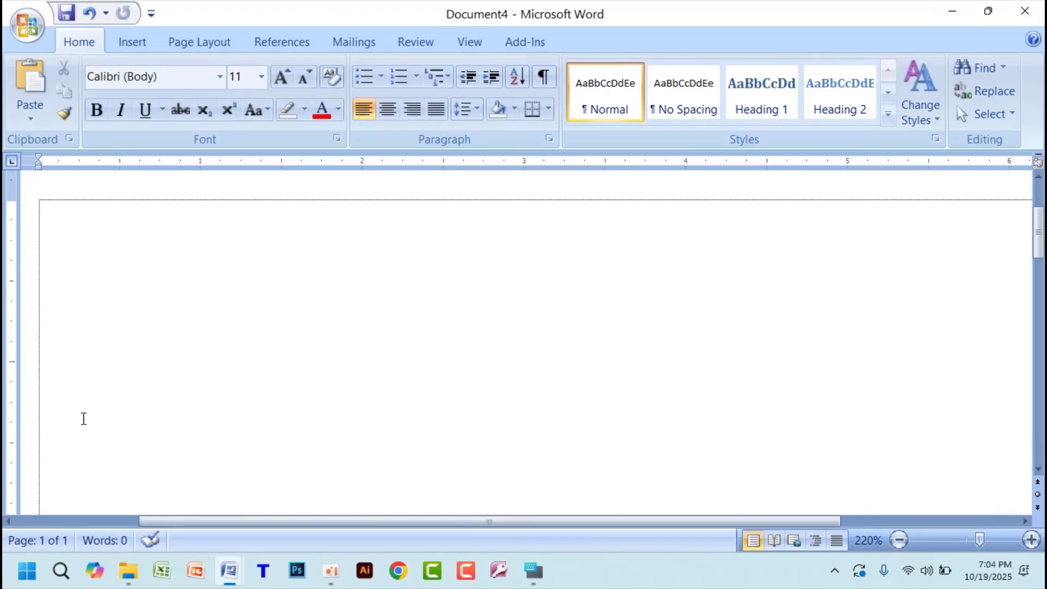
click(128, 570)
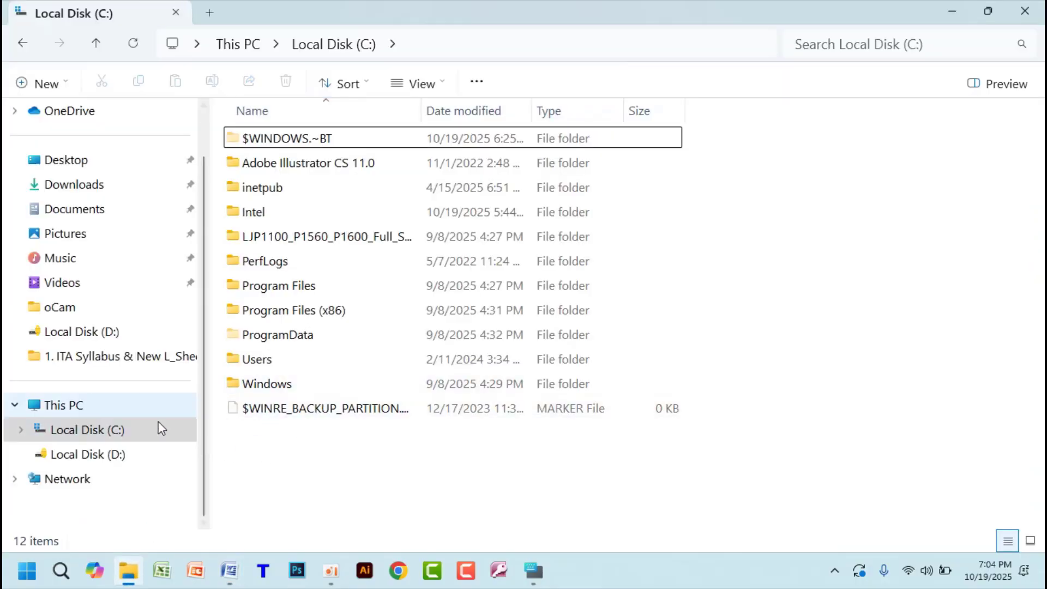
click(90, 211)
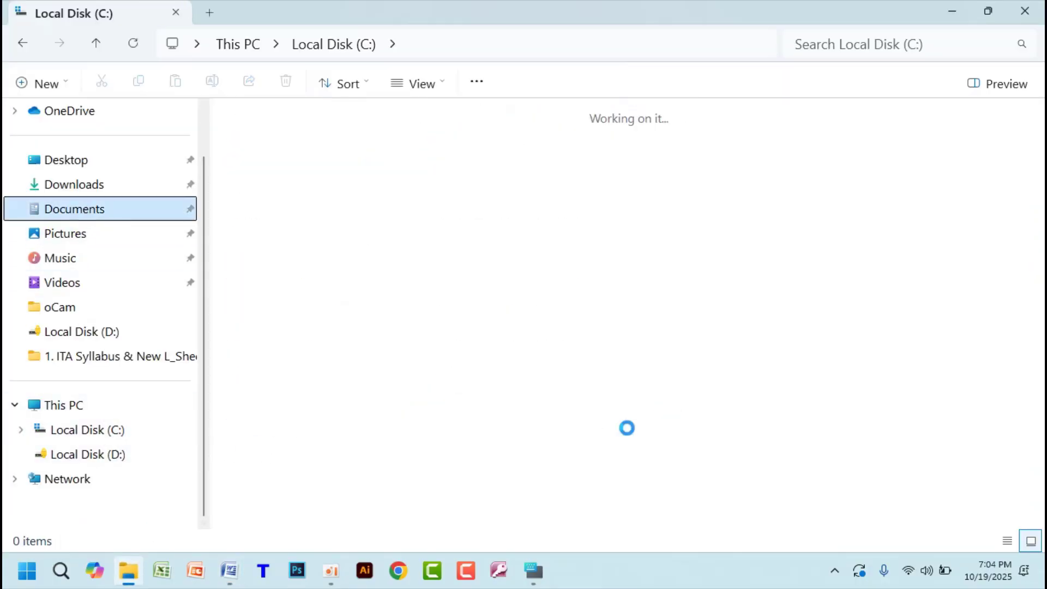
- Select the two TEST FILE documents in the Documents folder, individually and together, to compare their icons
click(507, 305)
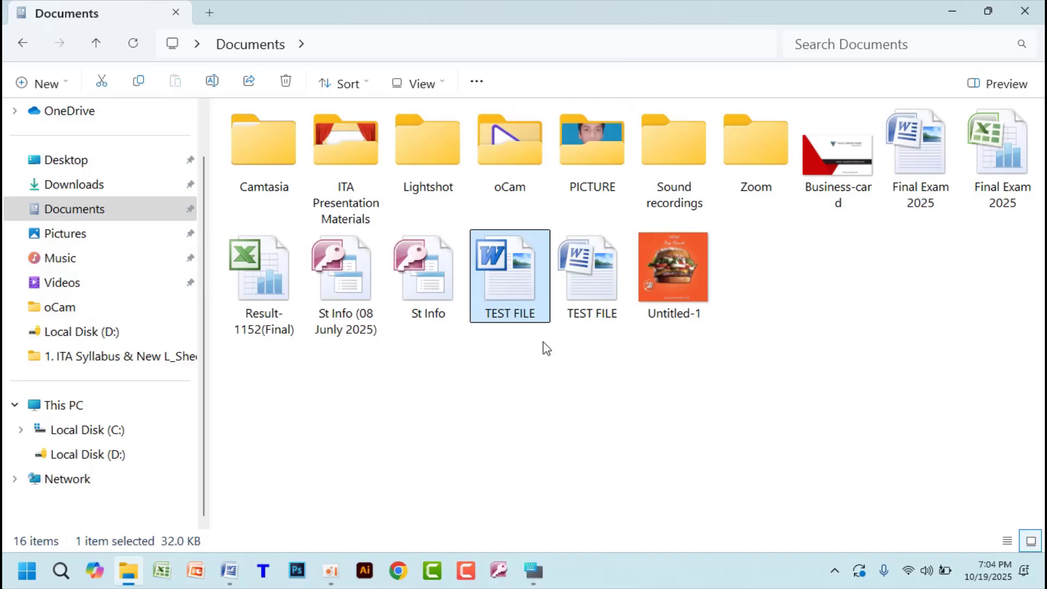
click(579, 303)
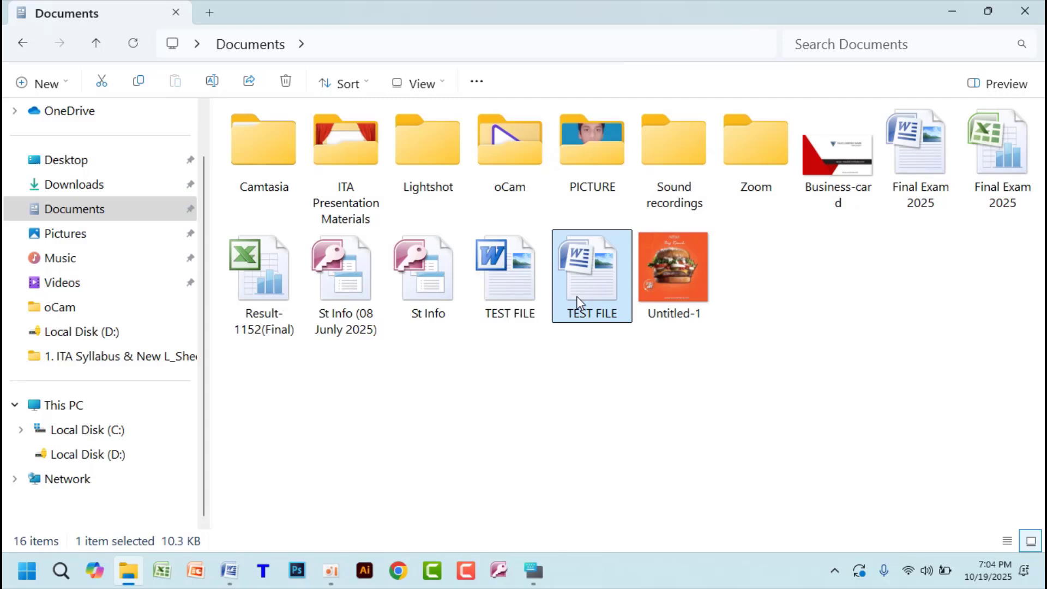
drag(594, 354, 500, 281)
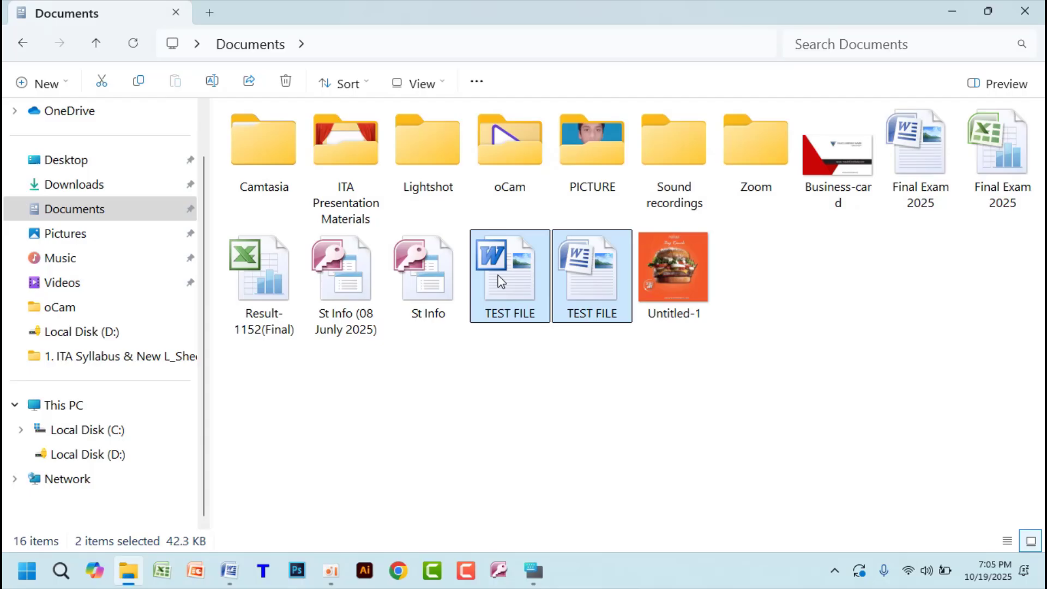
drag(621, 364, 532, 287)
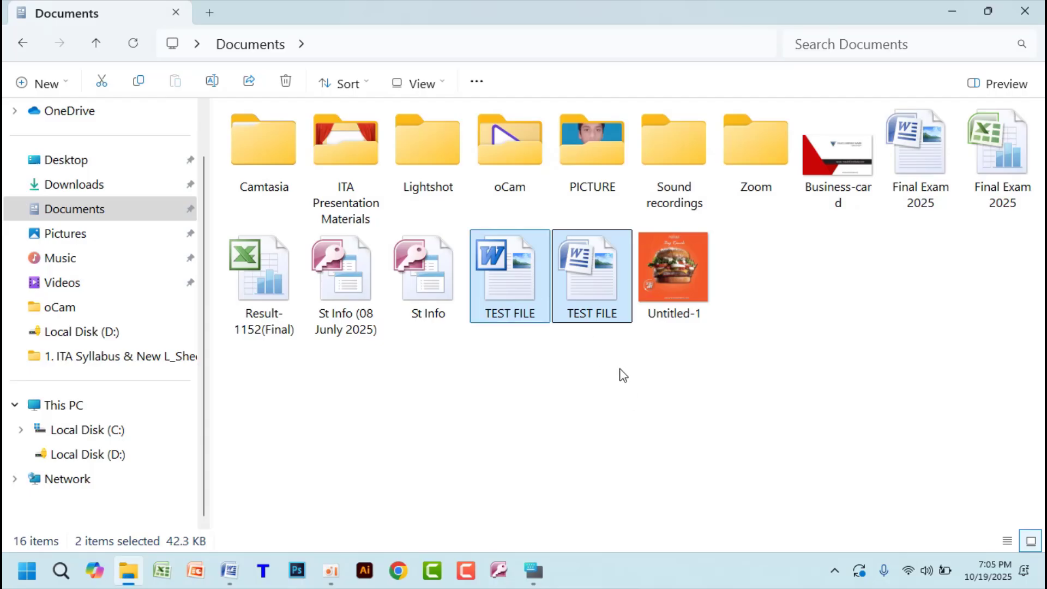
click(610, 247)
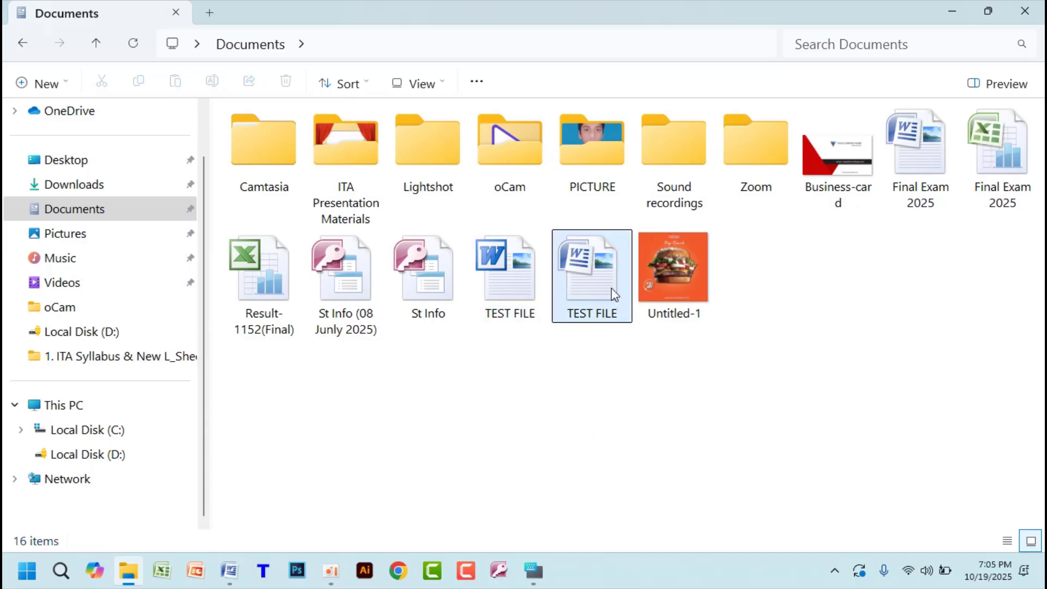
ctrl+click(594, 258)
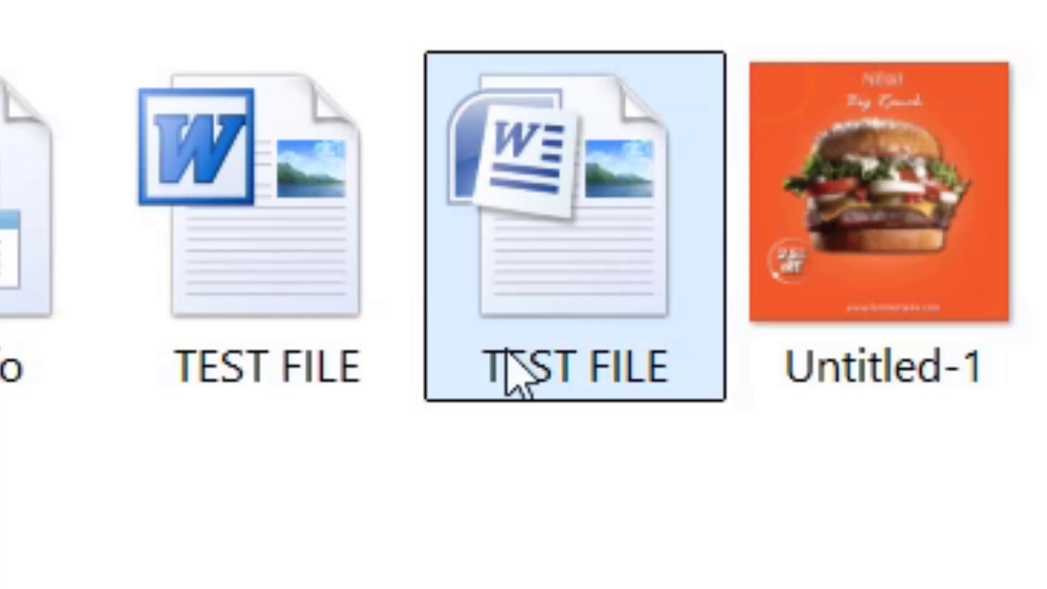
- Check the file type, size and modification date of each TEST FILE document in the Documents folder
mouse_move(198, 213)
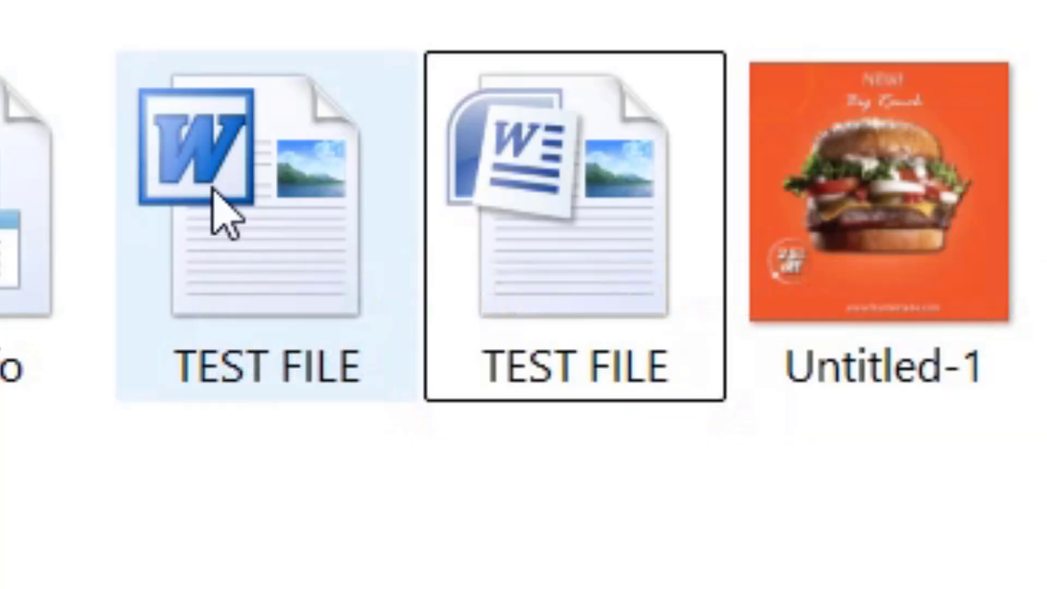
mouse_move(240, 171)
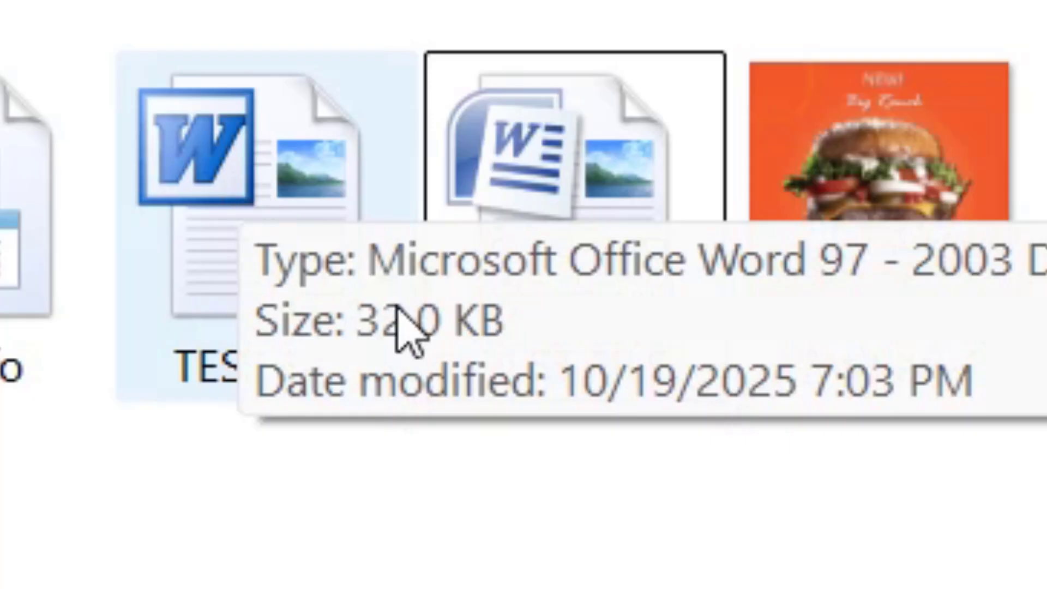
mouse_move(526, 153)
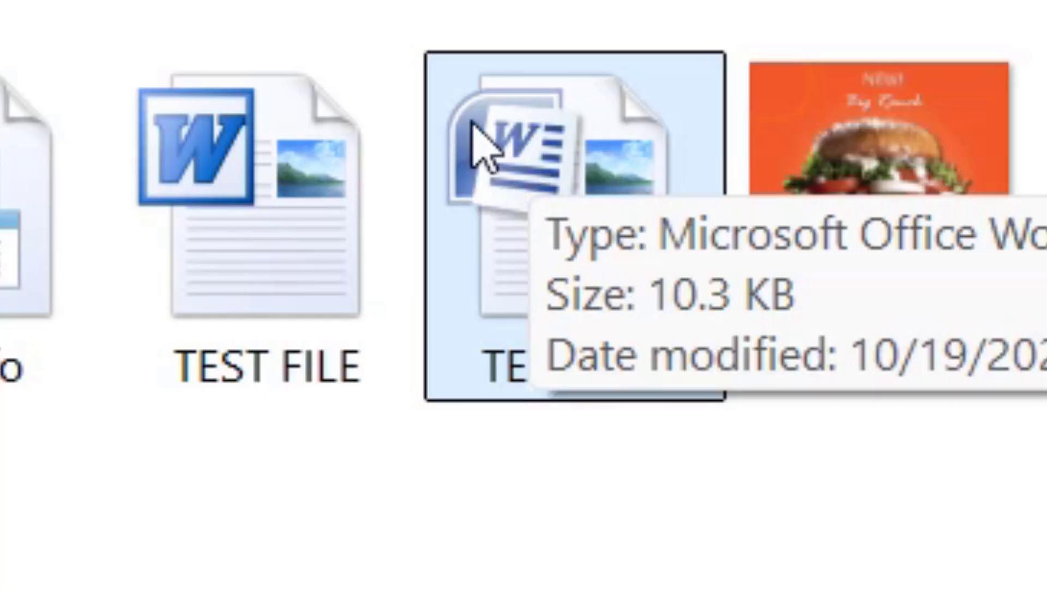
mouse_move(398, 109)
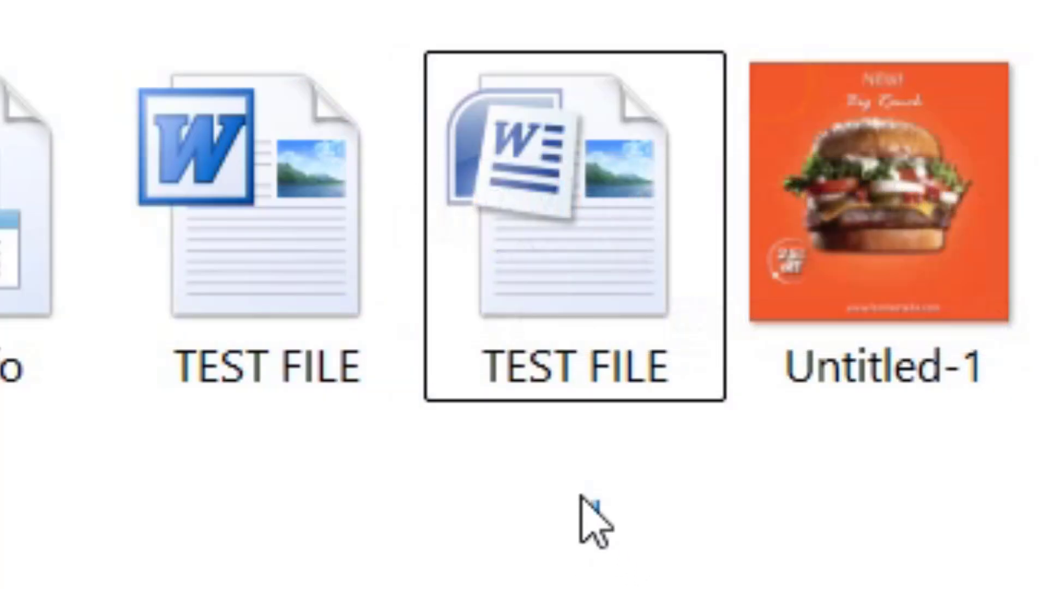
drag(596, 516, 175, 222)
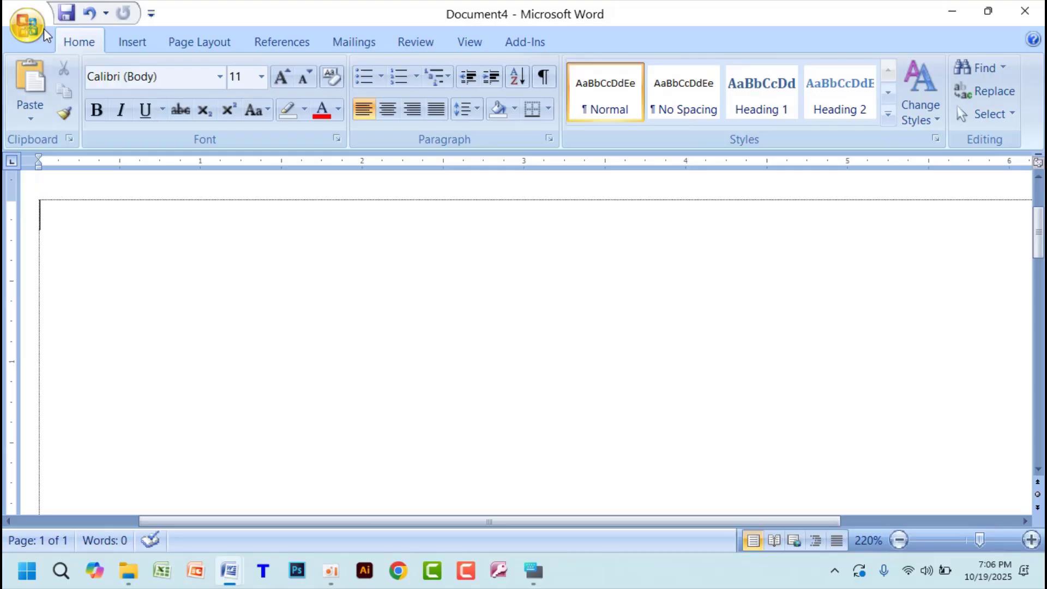
- Switch to the blank document in Word, bring up its Save As dialog and cancel it without saving
click(66, 12)
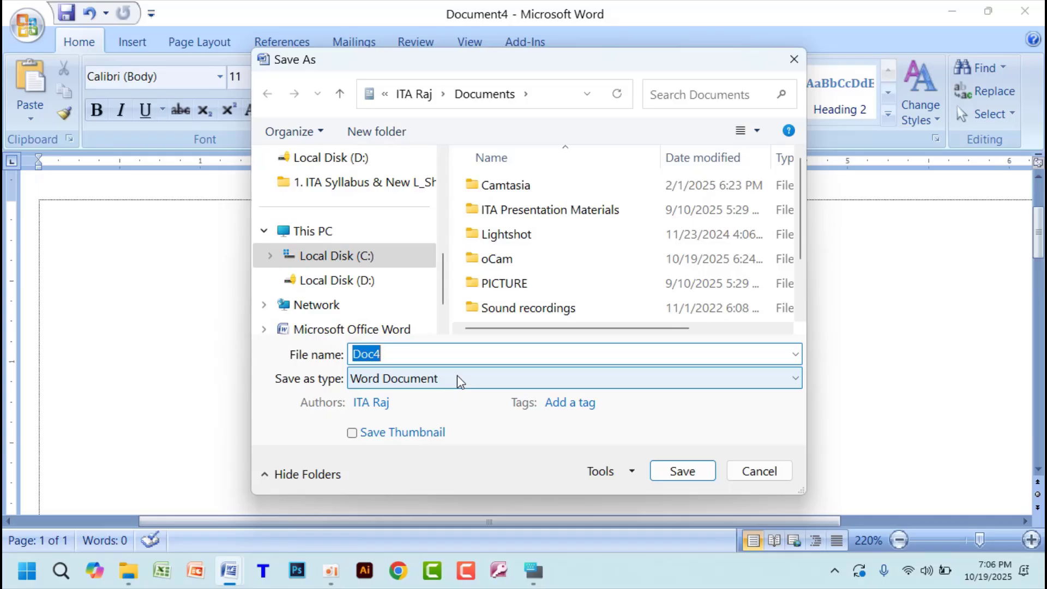
click(756, 473)
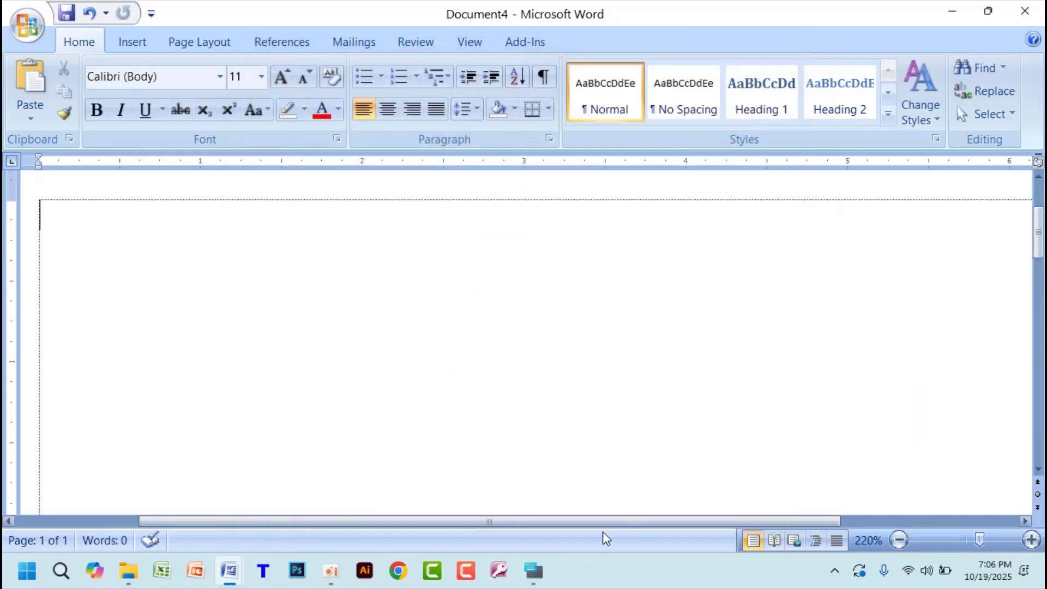